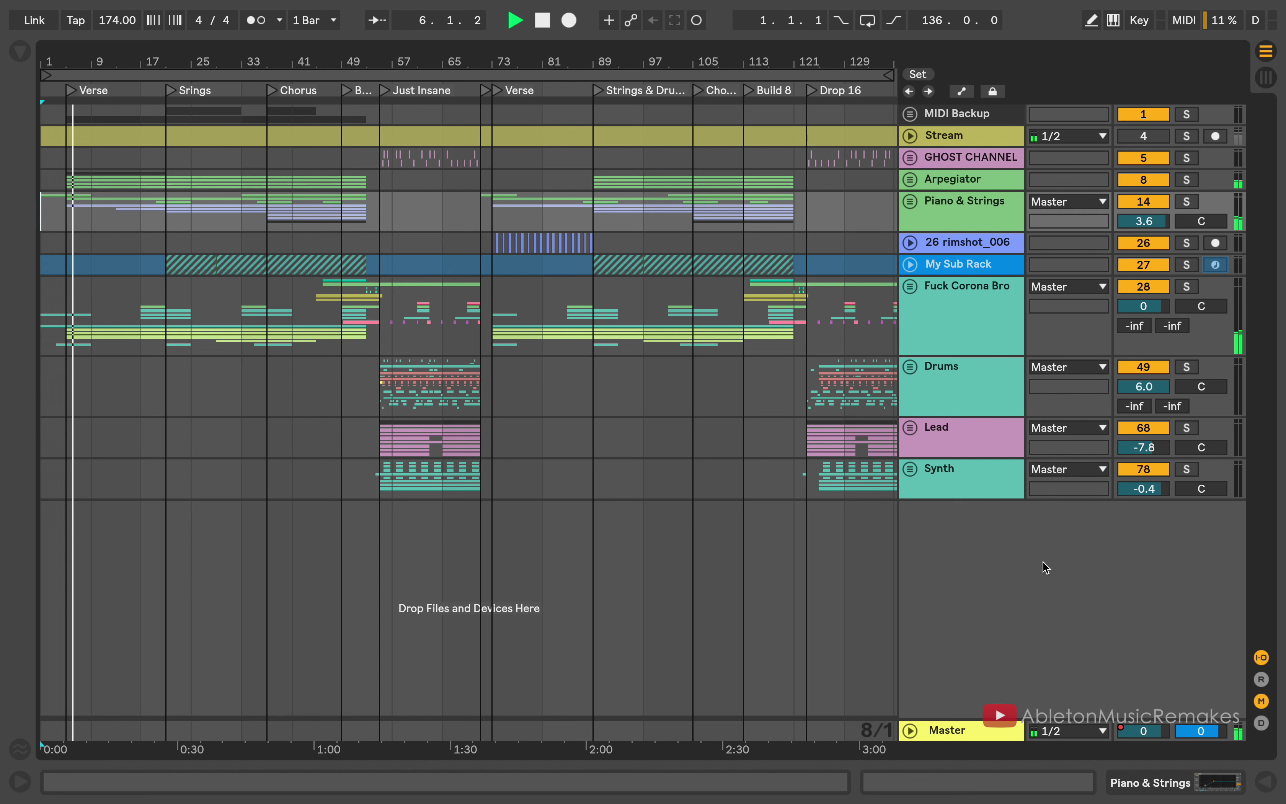
# Examine the Master track's effect chain with Glue Compressor, FF Pro-L and Limiter during playback, and hide it again
pyautogui.doubleClick(949, 731)
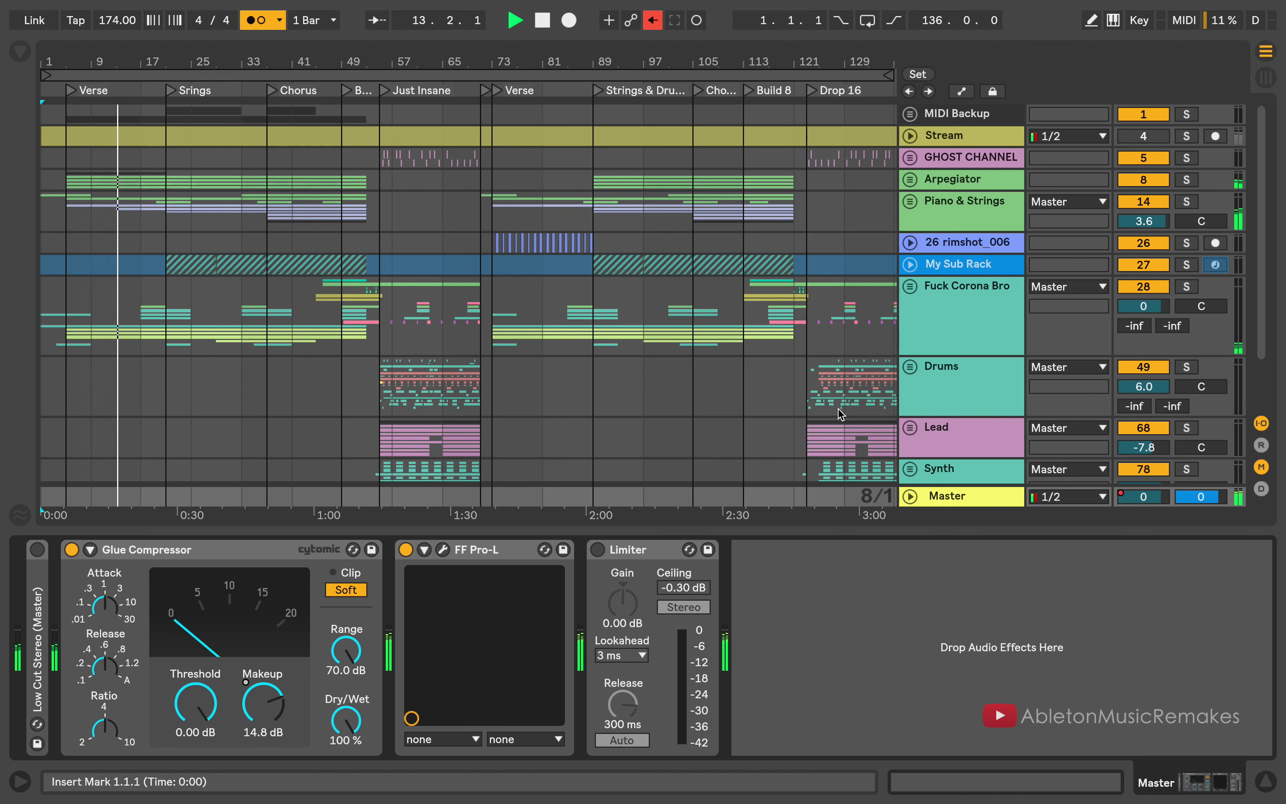
pyautogui.scroll(-3, 654, 306)
pyautogui.click(1268, 783)
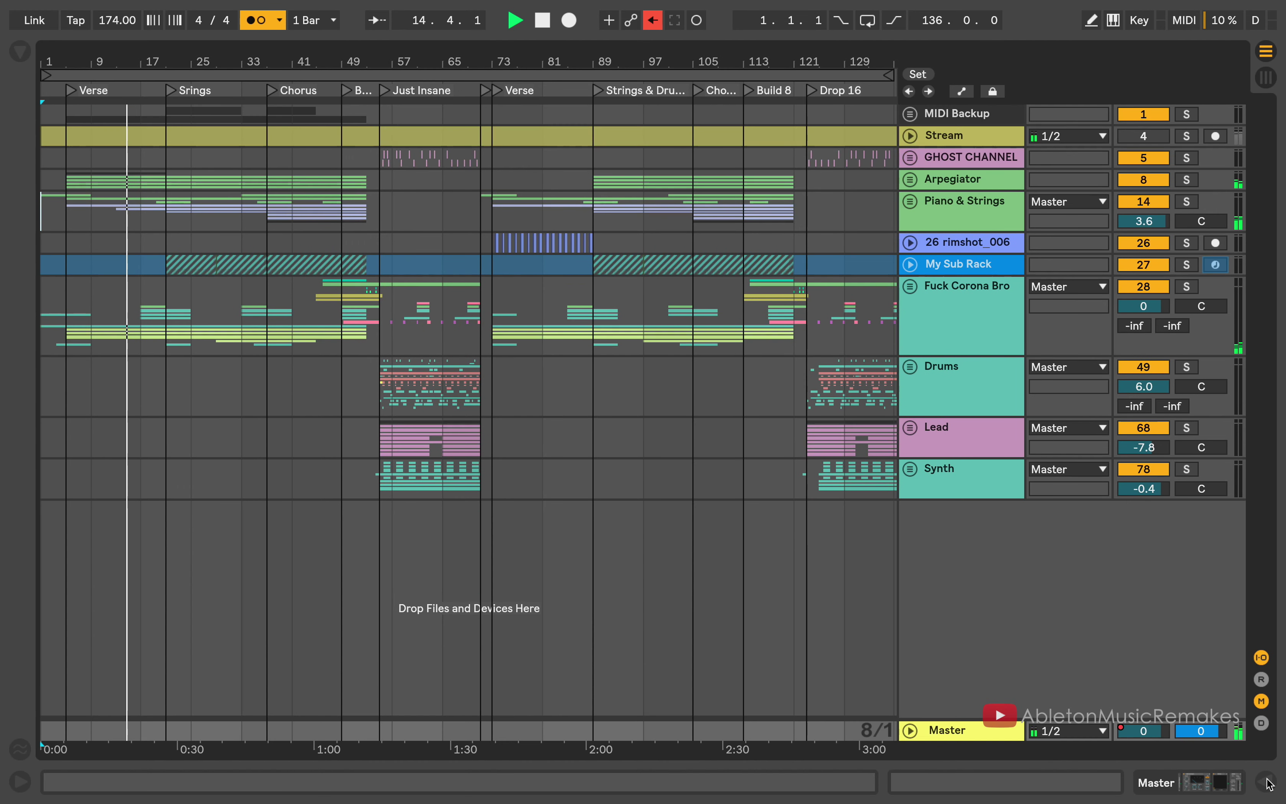
pyautogui.doubleClick(1001, 735)
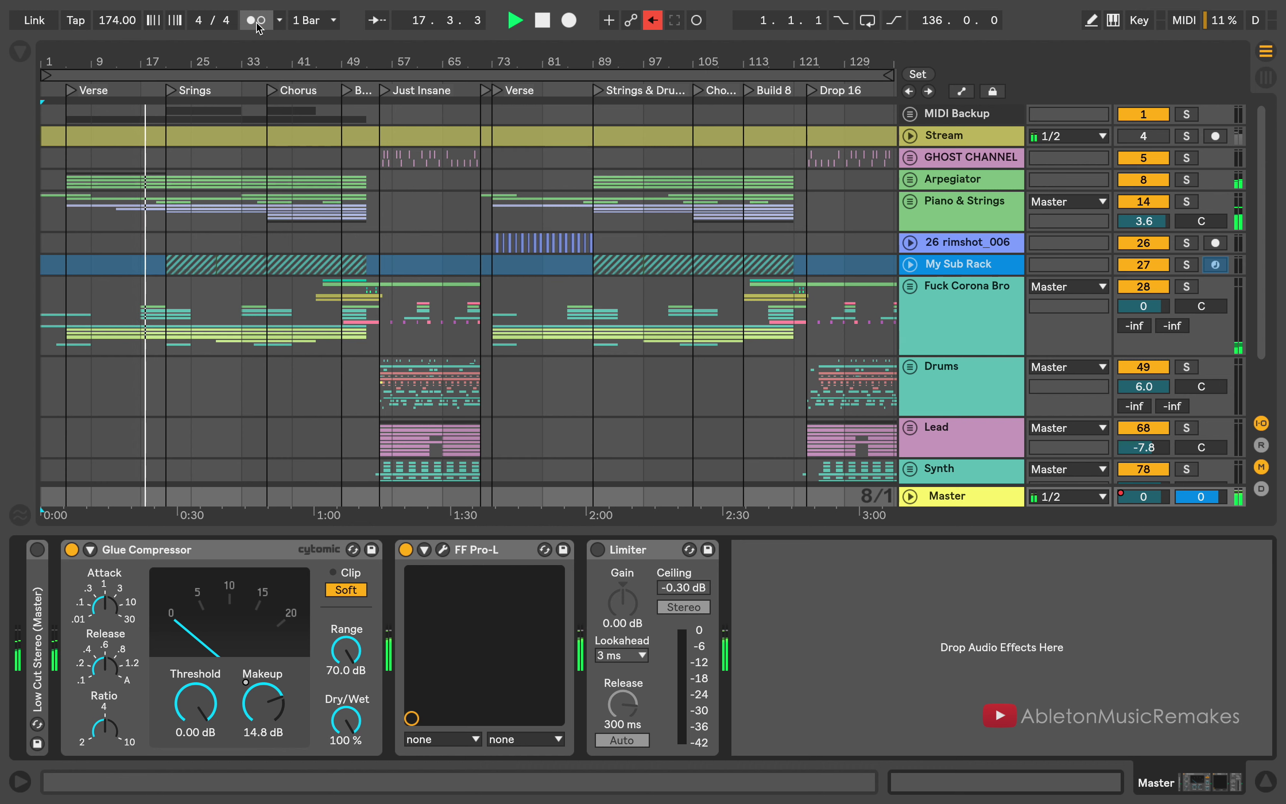
pyautogui.moveTo(194, 56); pyautogui.dragTo(270, 64)
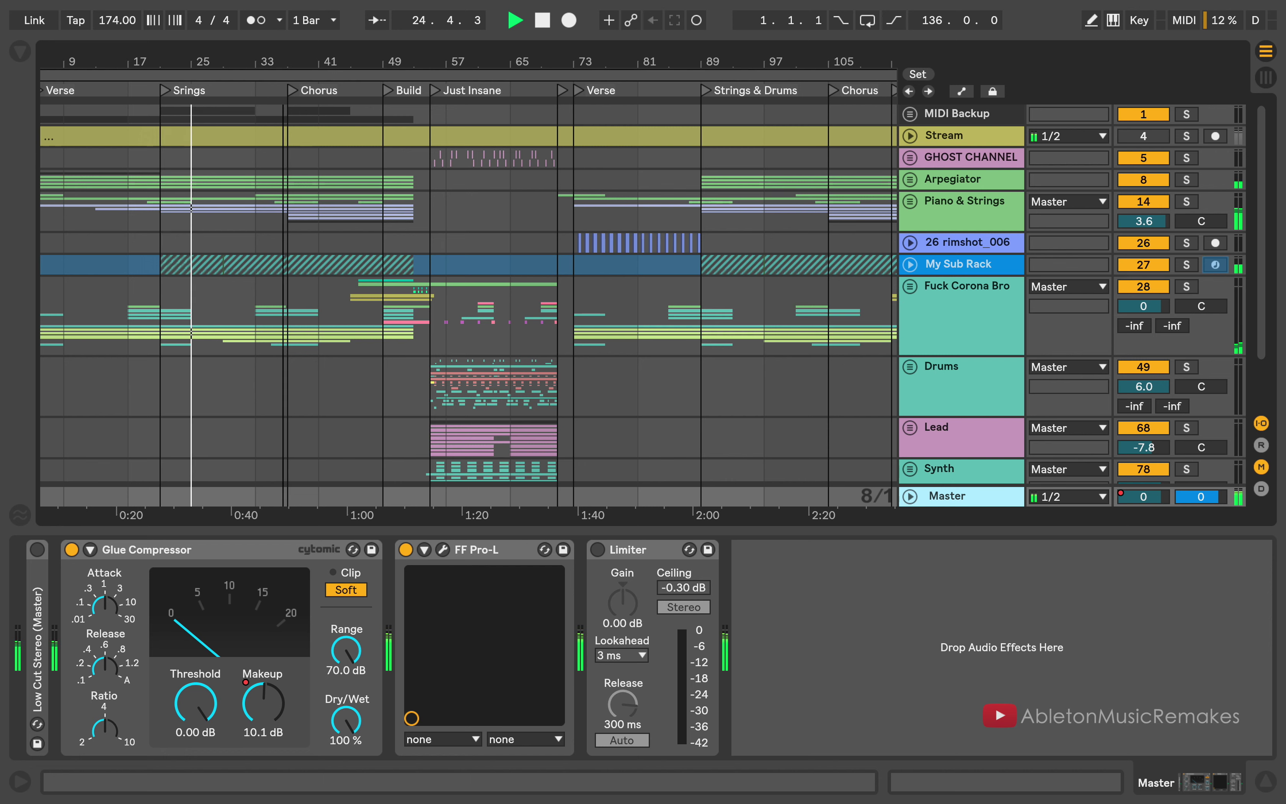
pyautogui.moveTo(280, 66); pyautogui.dragTo(260, 48)
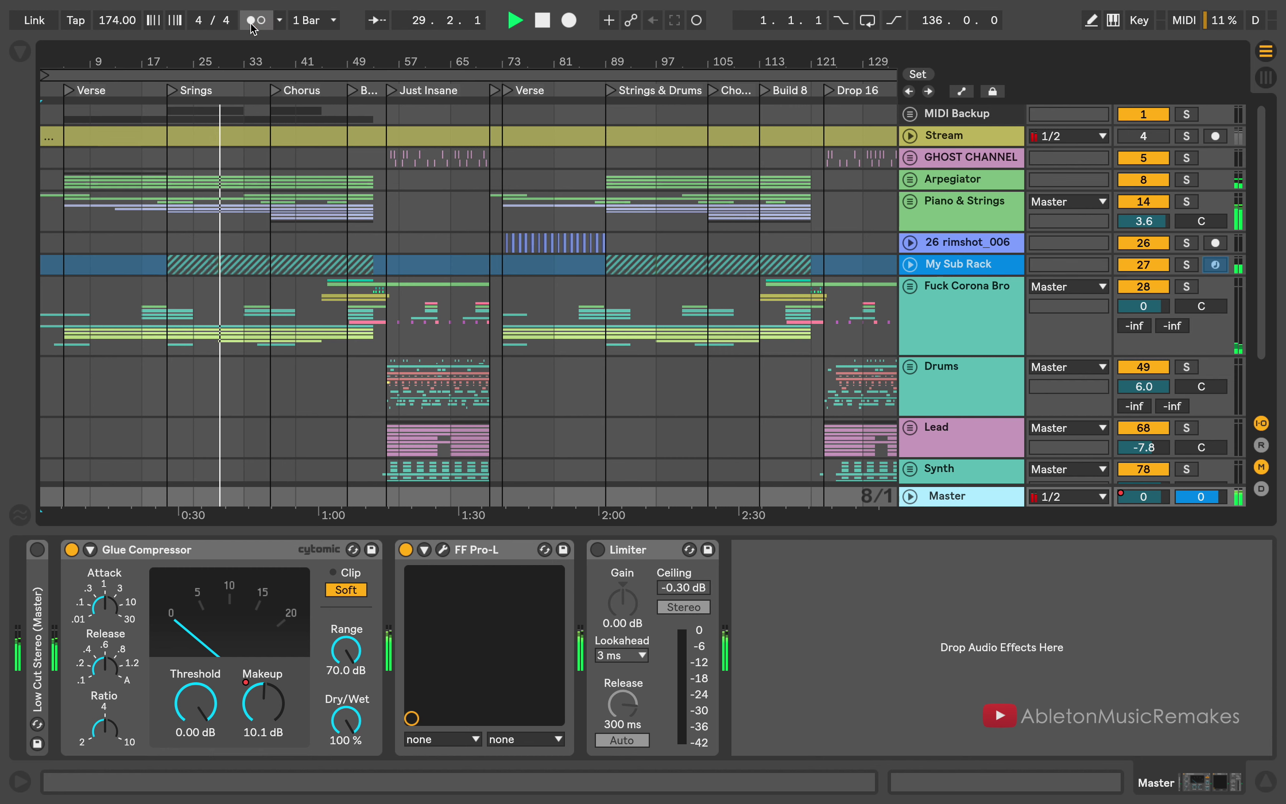
pyautogui.click(1270, 780)
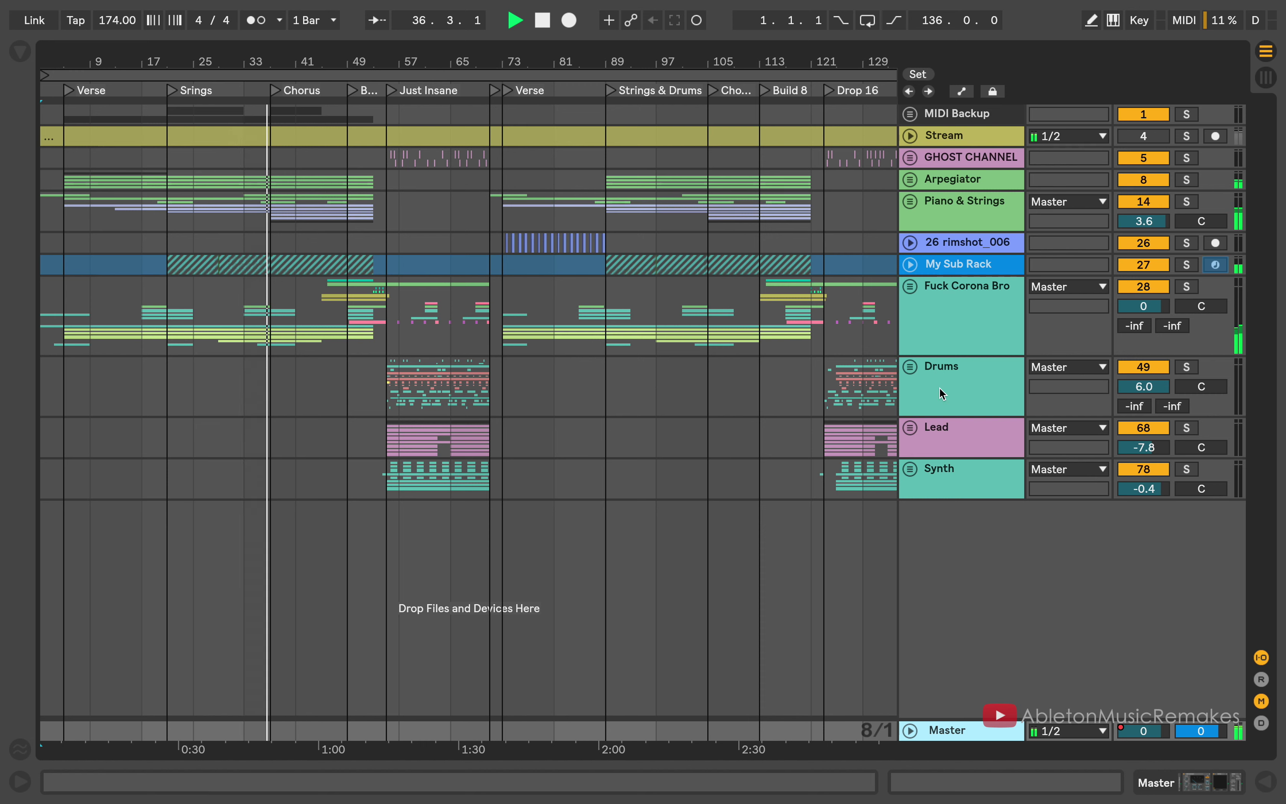
# Expand group track 28, inspect the My riser_142 BPM clip's sample settings and waveform, and collapse the group again
pyautogui.click(915, 289)
pyautogui.scroll(-5, 632, 373)
pyautogui.moveTo(348, 63); pyautogui.dragTo(349, 107)
pyautogui.click(916, 256)
pyautogui.click(390, 281)
pyautogui.doubleClick(389, 280)
pyautogui.moveTo(198, 204); pyautogui.dragTo(197, 208)
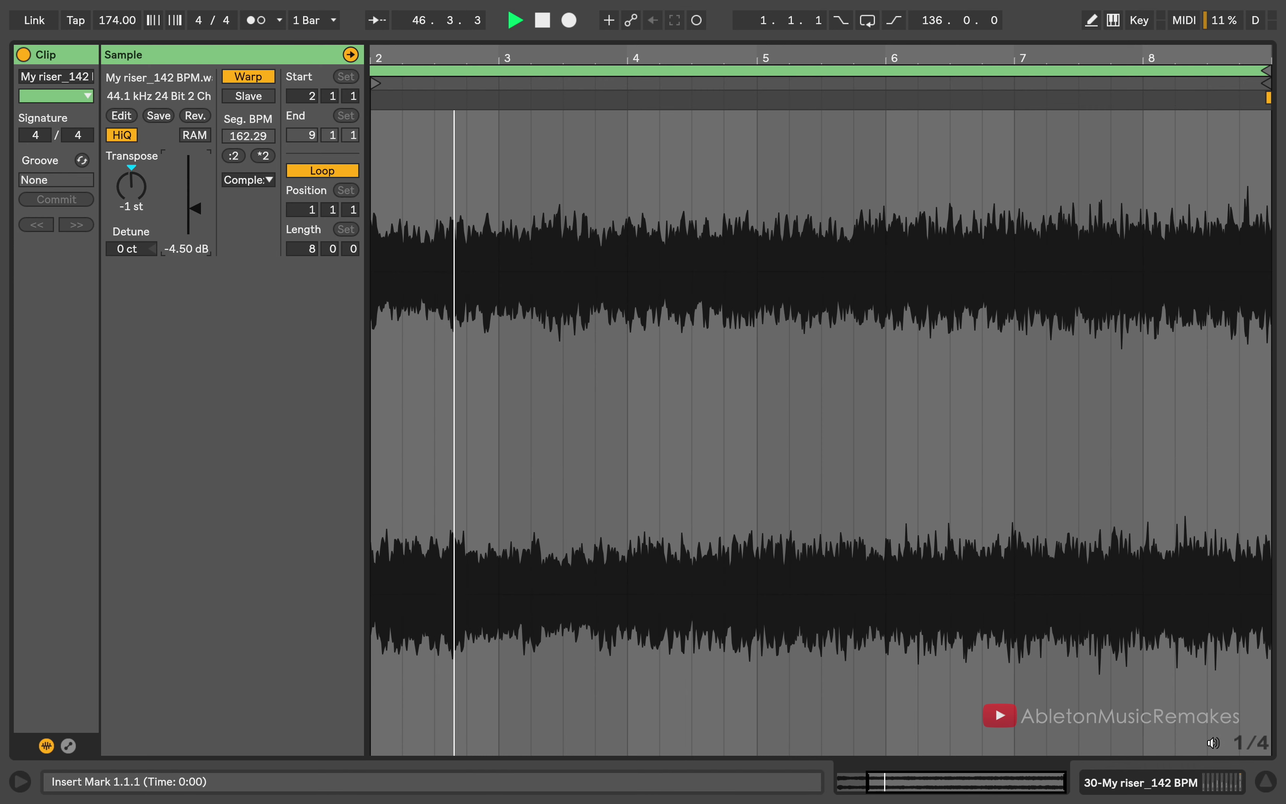
pyautogui.press('super+alt+l')
pyautogui.scroll(2, 935, 210)
pyautogui.scroll(2, 936, 211)
pyautogui.click(910, 213)
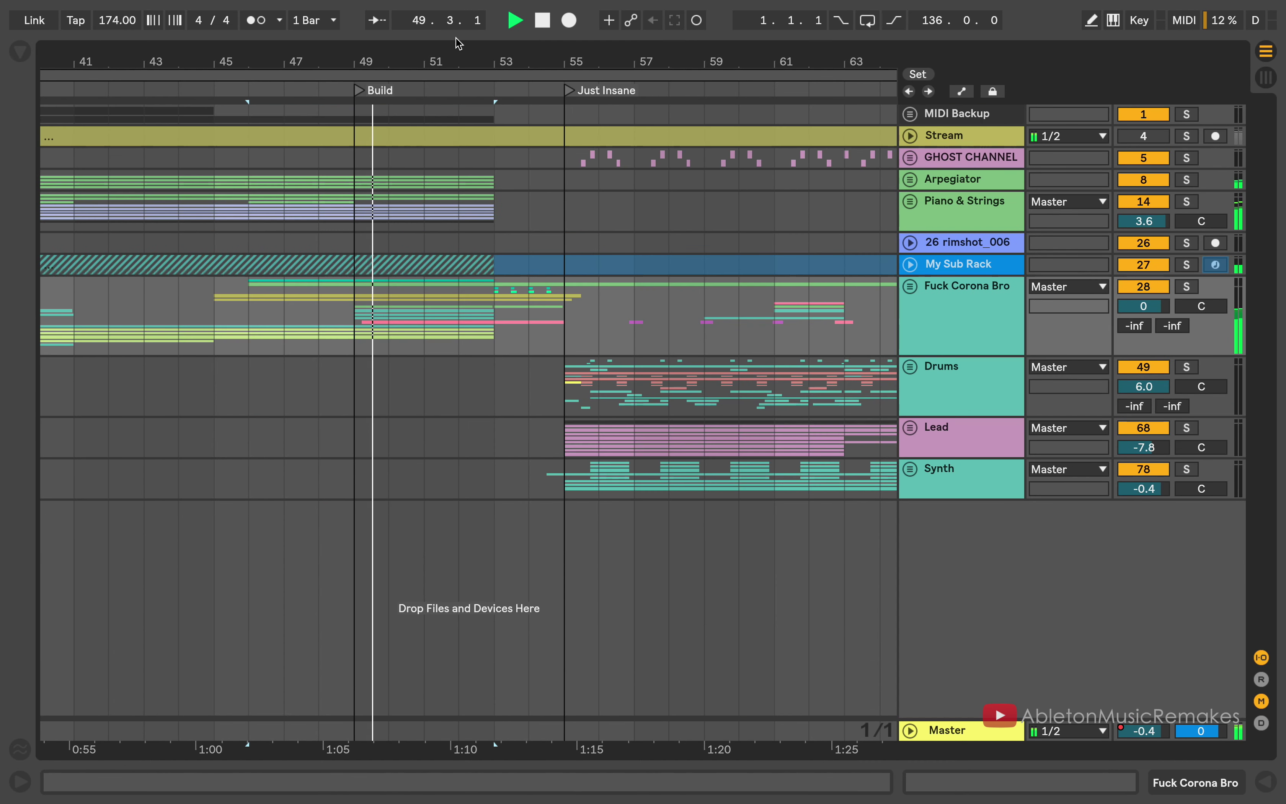
# Inspect the Master's effect chain and the FF Pro-L limiter's plug-in window during the Just Insane section, and hide them again
pyautogui.moveTo(554, 51); pyautogui.dragTo(554, 29)
pyautogui.moveTo(475, 59); pyautogui.dragTo(475, 53)
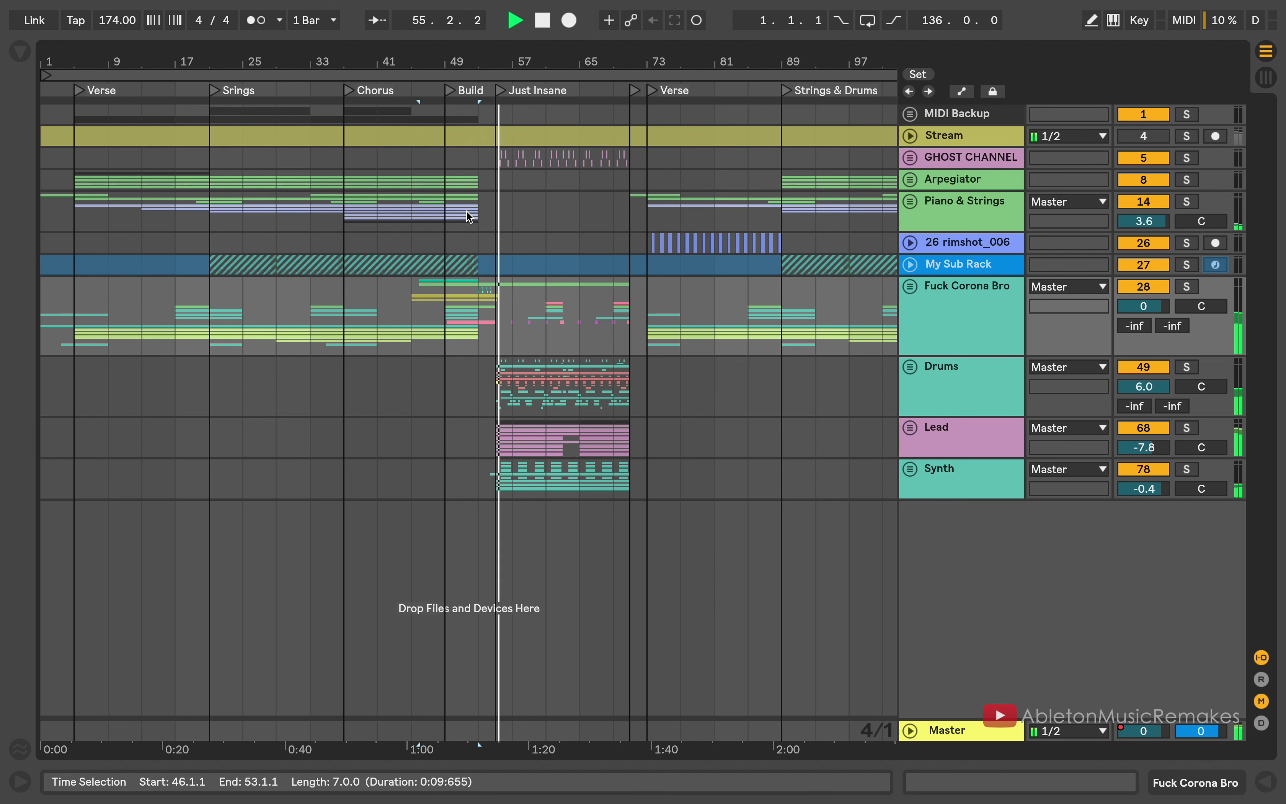
pyautogui.moveTo(467, 60); pyautogui.dragTo(468, 43)
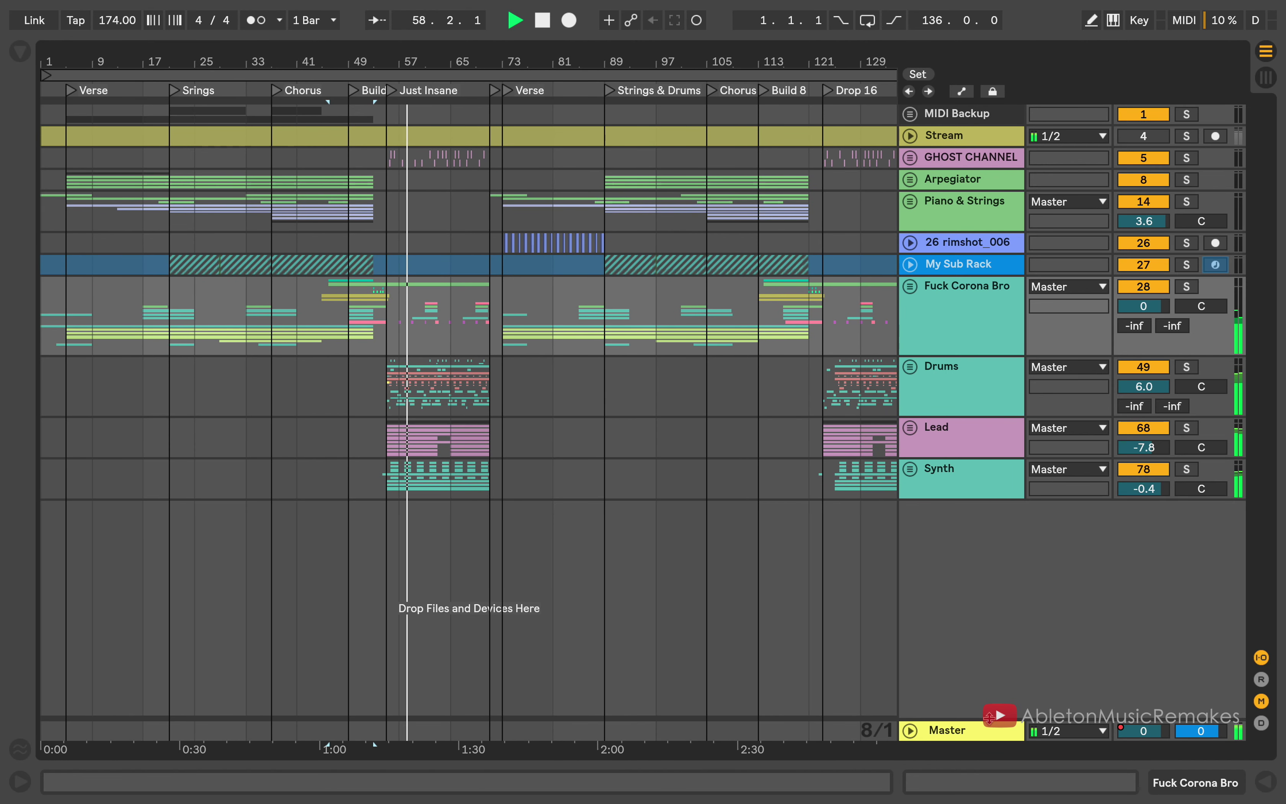
pyautogui.doubleClick(977, 727)
pyautogui.click(447, 551)
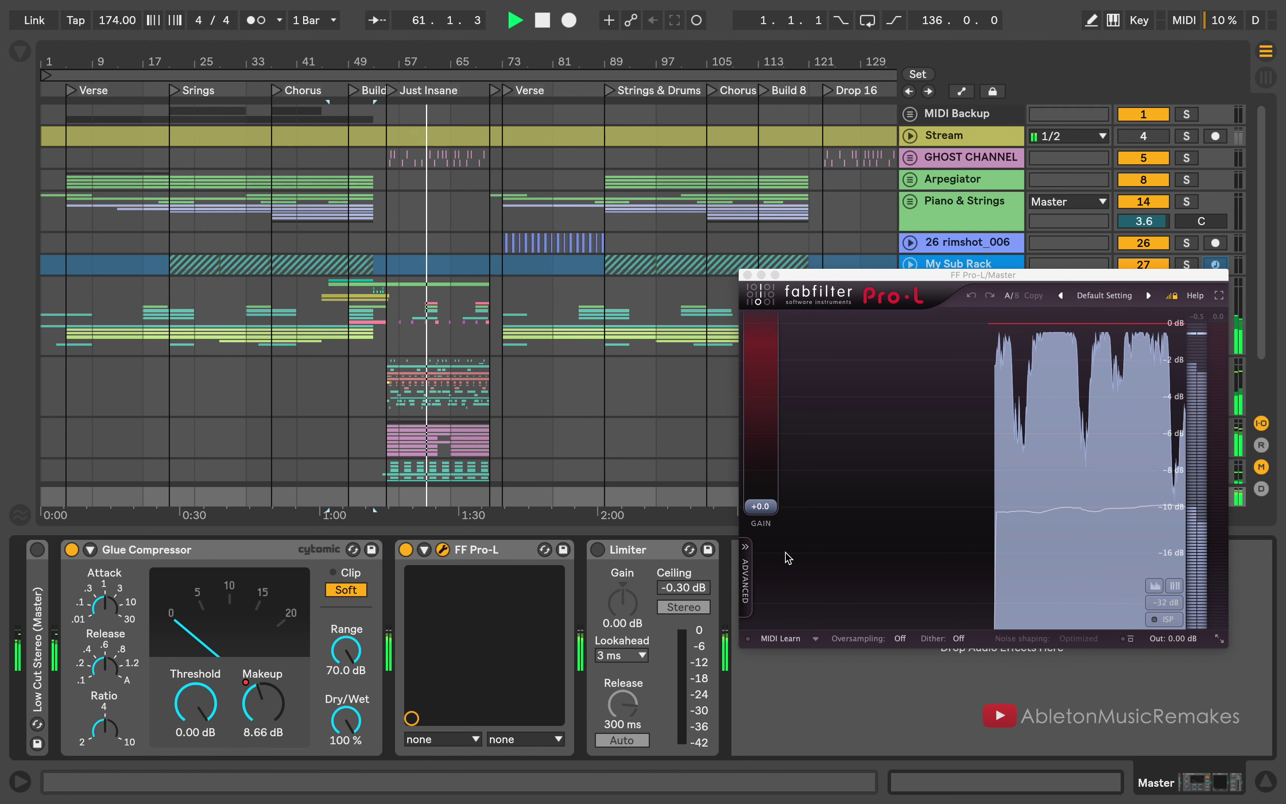
pyautogui.press('super+alt+p')
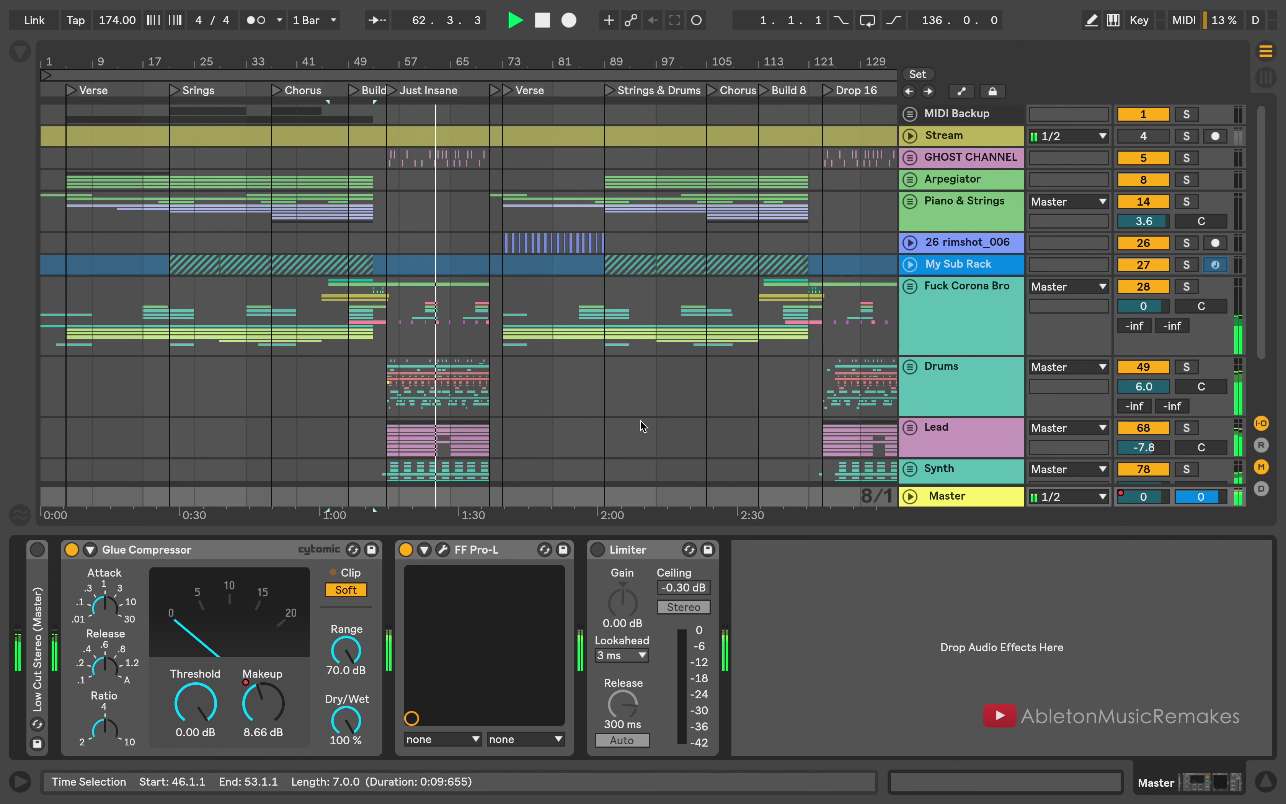
pyautogui.scroll(-3, 668, 400)
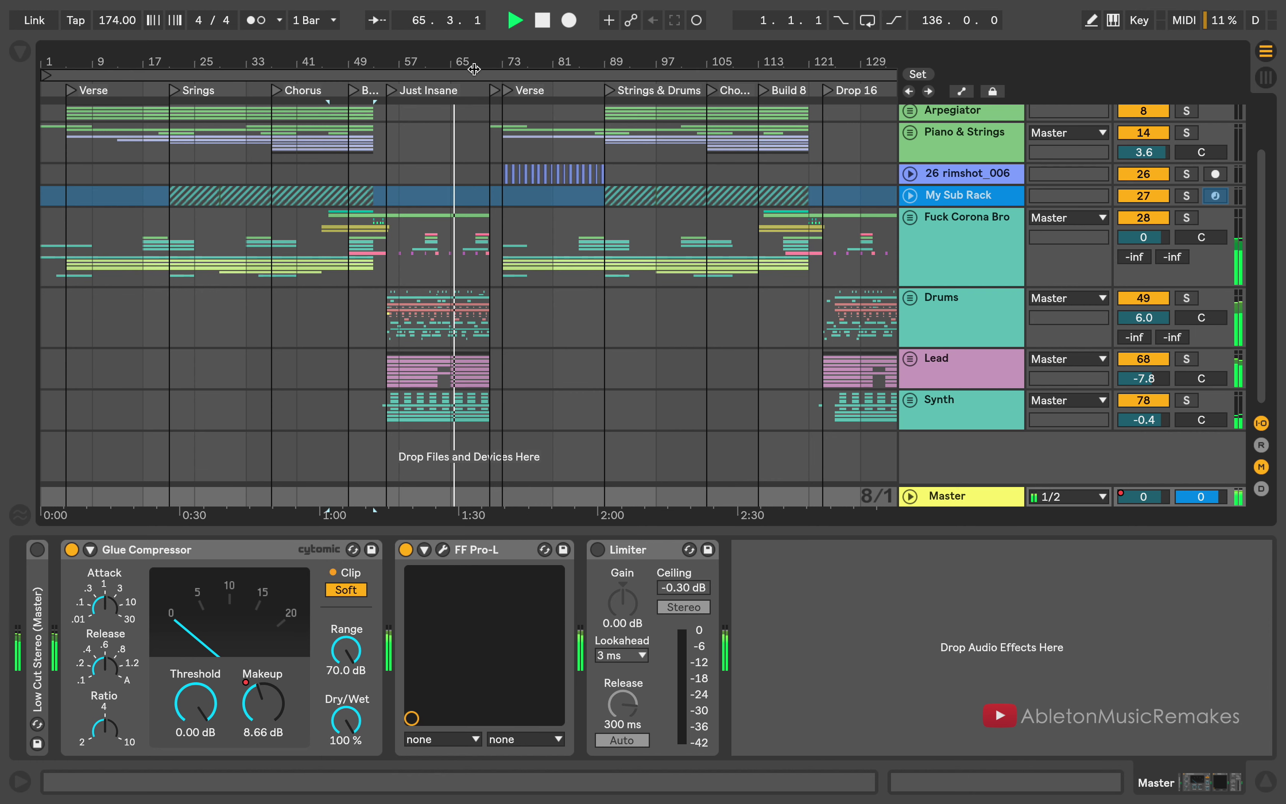
pyautogui.press('+')
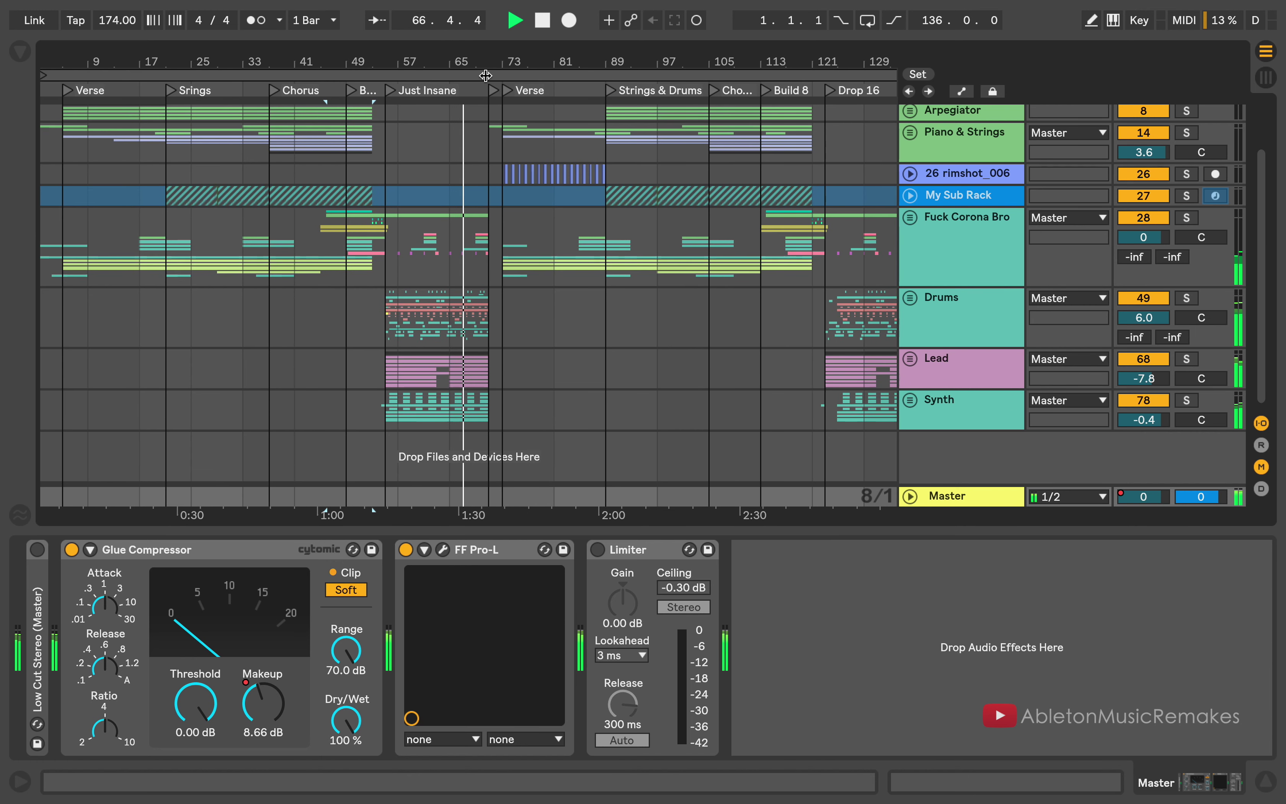
pyautogui.click(1271, 783)
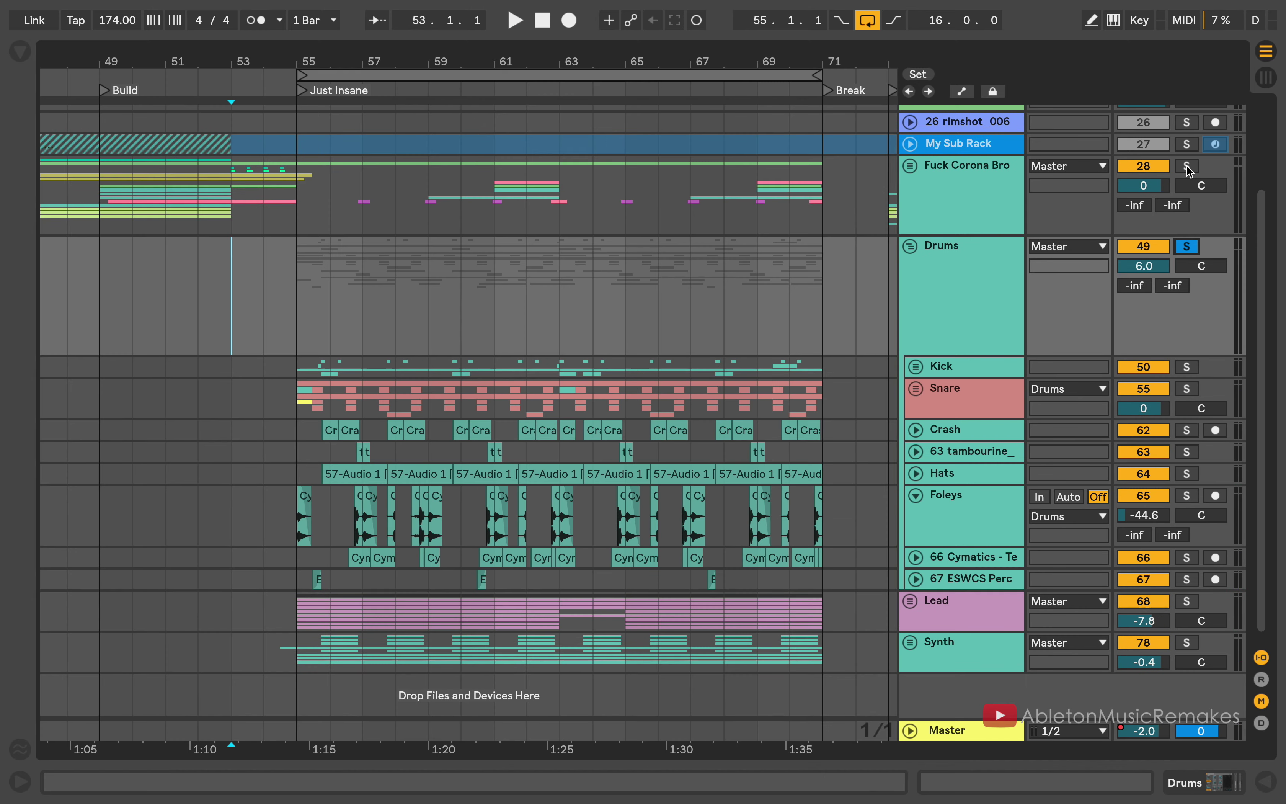
# Solo group track 28 together with the Drums group and start playback from bar 53
pyautogui.click(1188, 167)
pyautogui.click(514, 21)
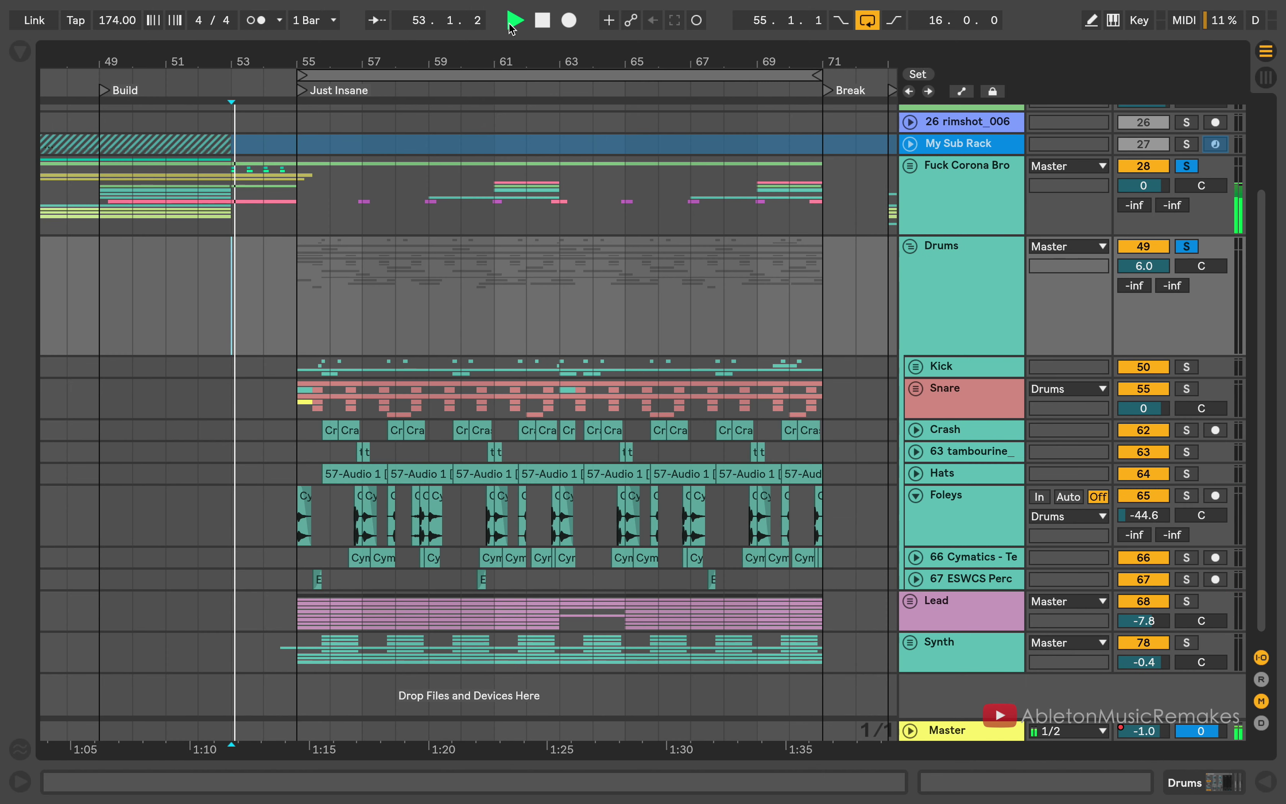
pyautogui.hscroll(1, 590, 256)
pyautogui.scroll(-1, 589, 255)
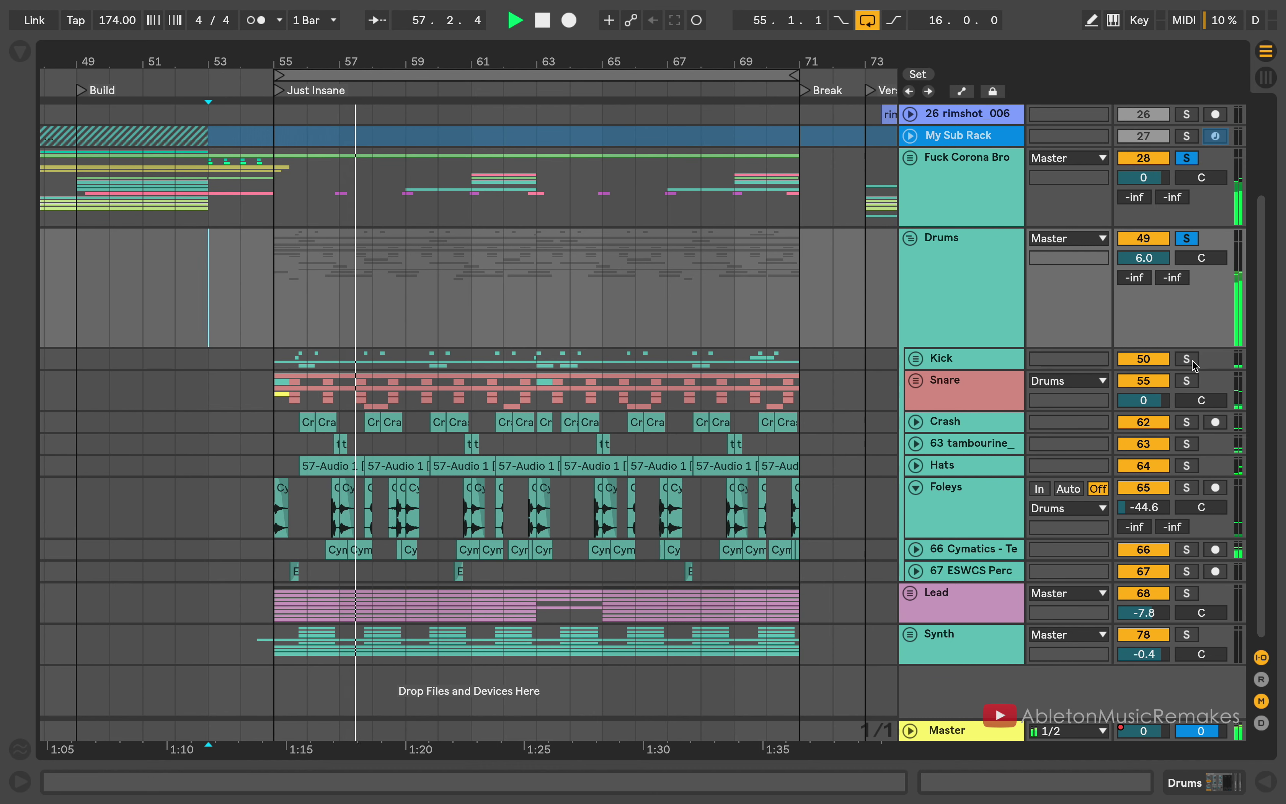
# Examine the tracks inside the Kick and Snare subgroups of the Drums group, collapsing each one again
pyautogui.click(918, 361)
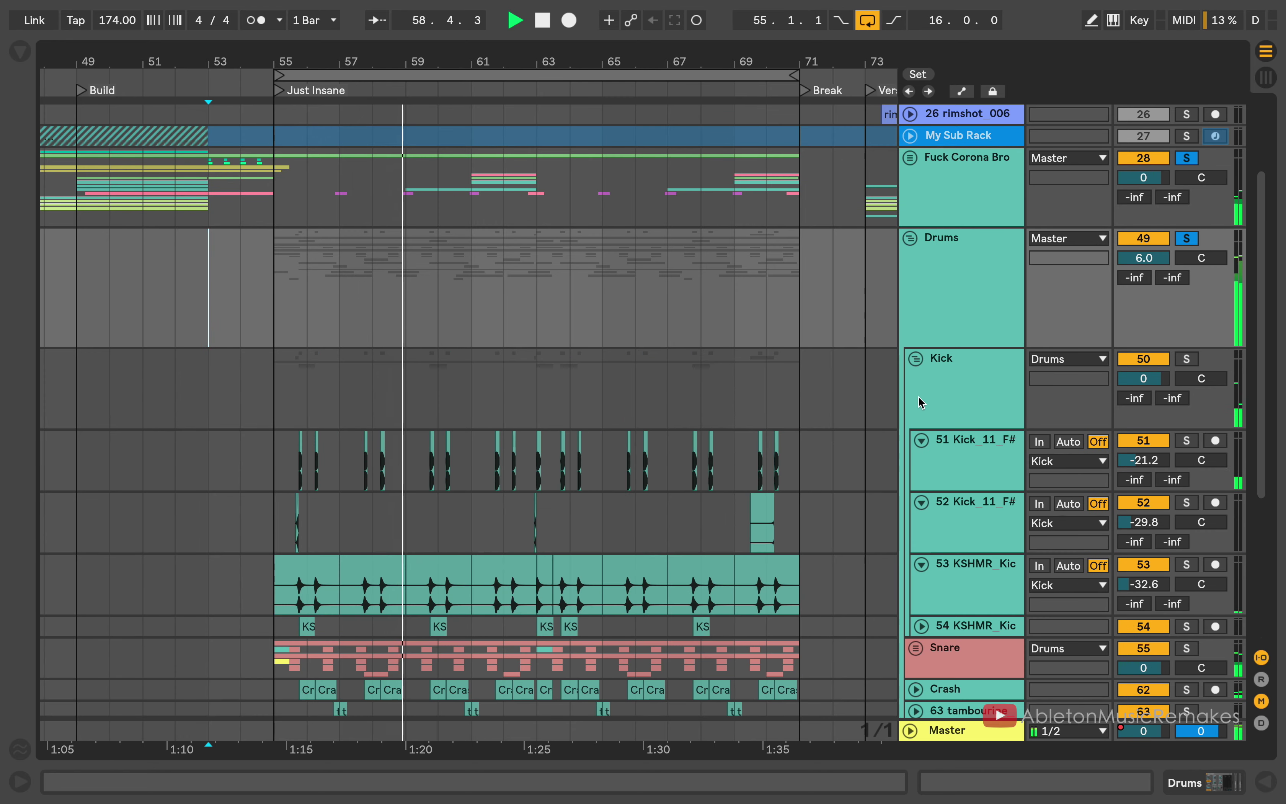
pyautogui.scroll(-1, 925, 383)
pyautogui.click(917, 341)
pyautogui.click(917, 357)
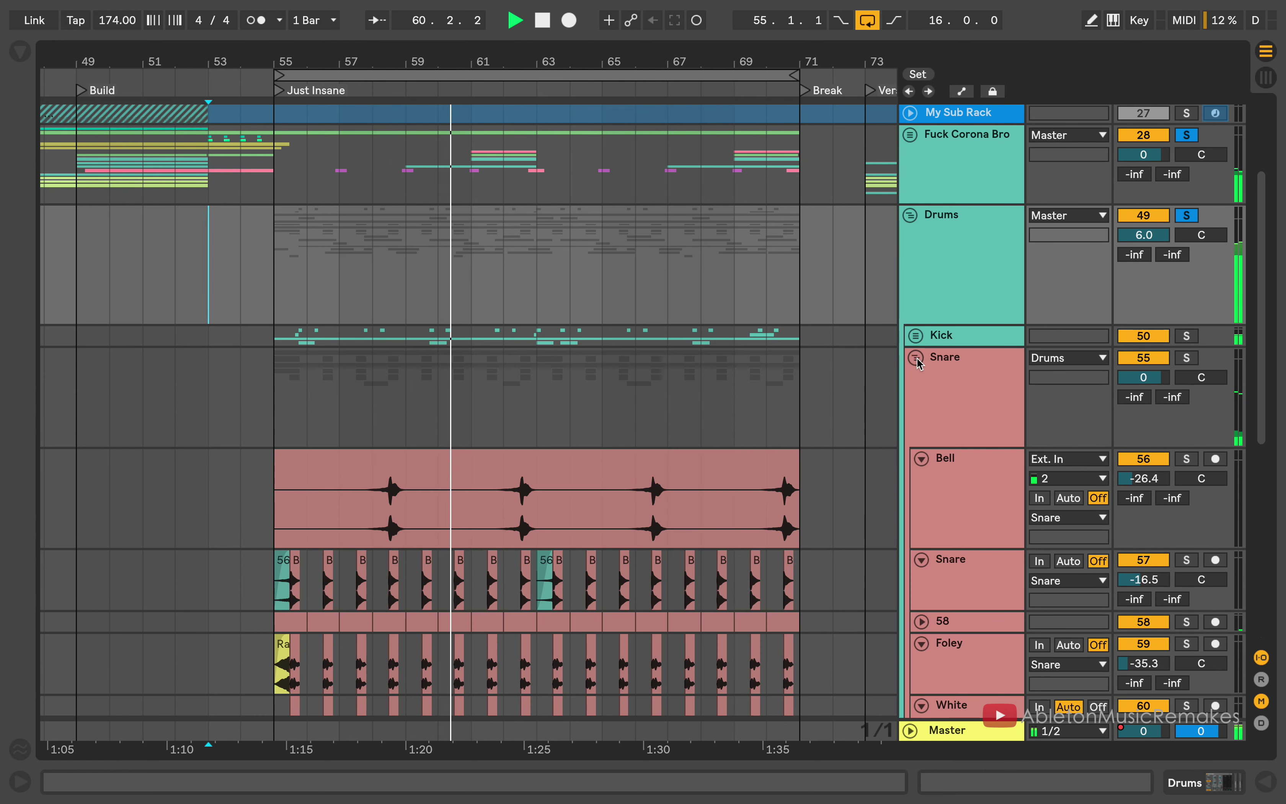
pyautogui.scroll(-2, 910, 394)
pyautogui.scroll(-1, 905, 435)
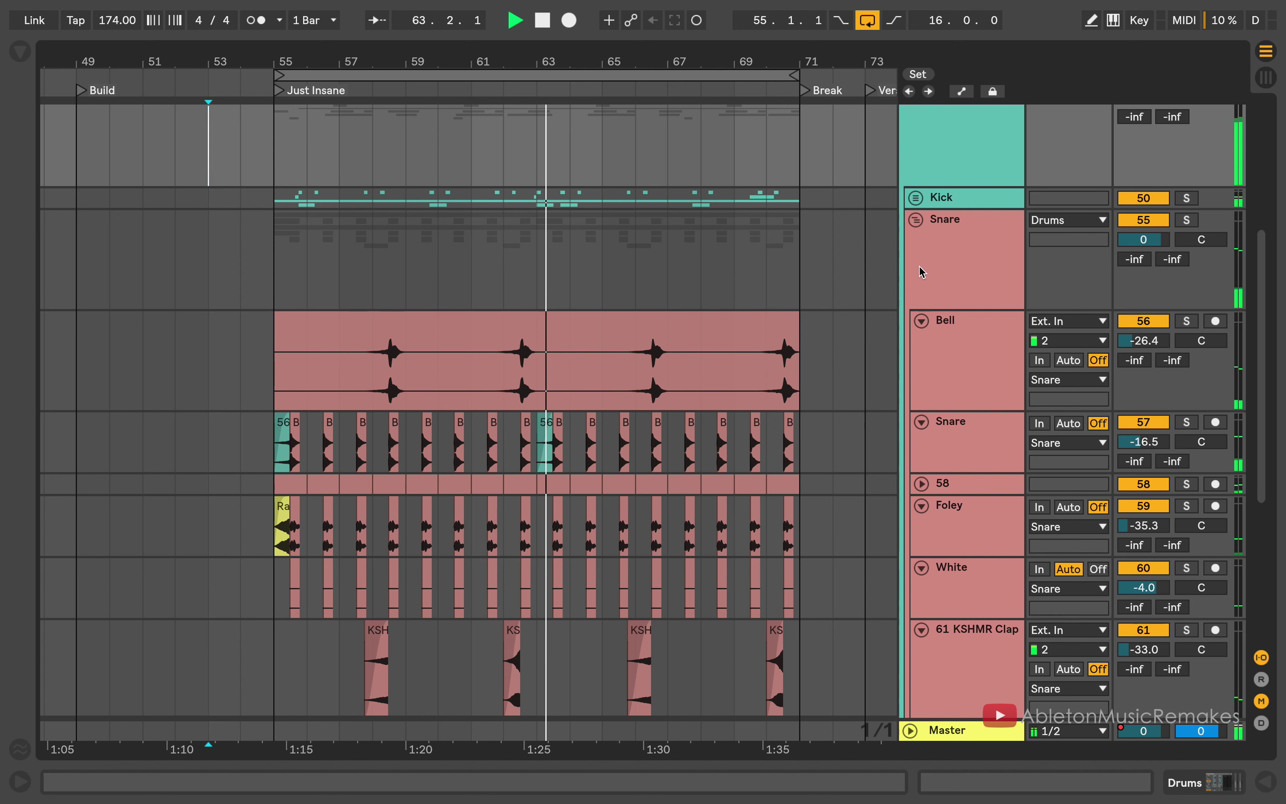
pyautogui.click(916, 220)
pyautogui.scroll(3, 887, 266)
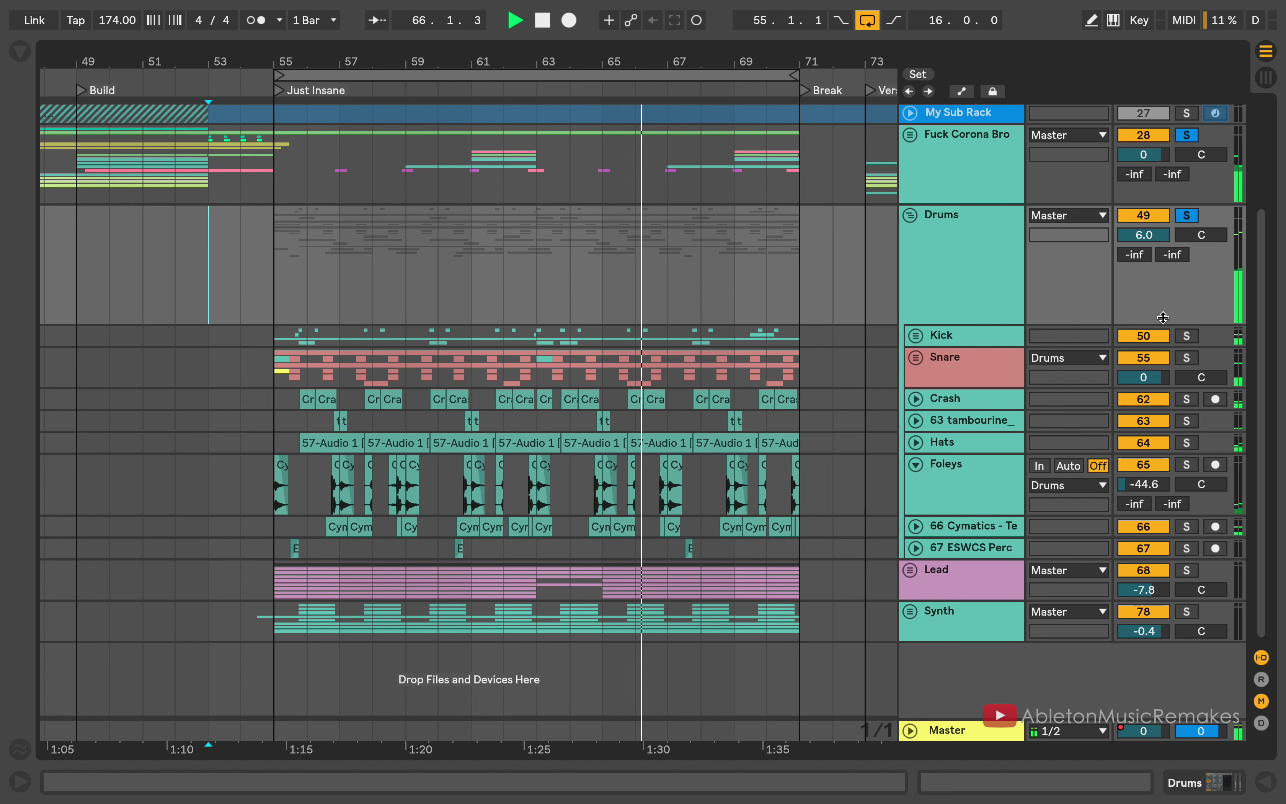
# Solo the Snare and Kick subgroups, and look through the Kick layers before collapsing them again
pyautogui.click(1189, 358)
pyautogui.click(1188, 337)
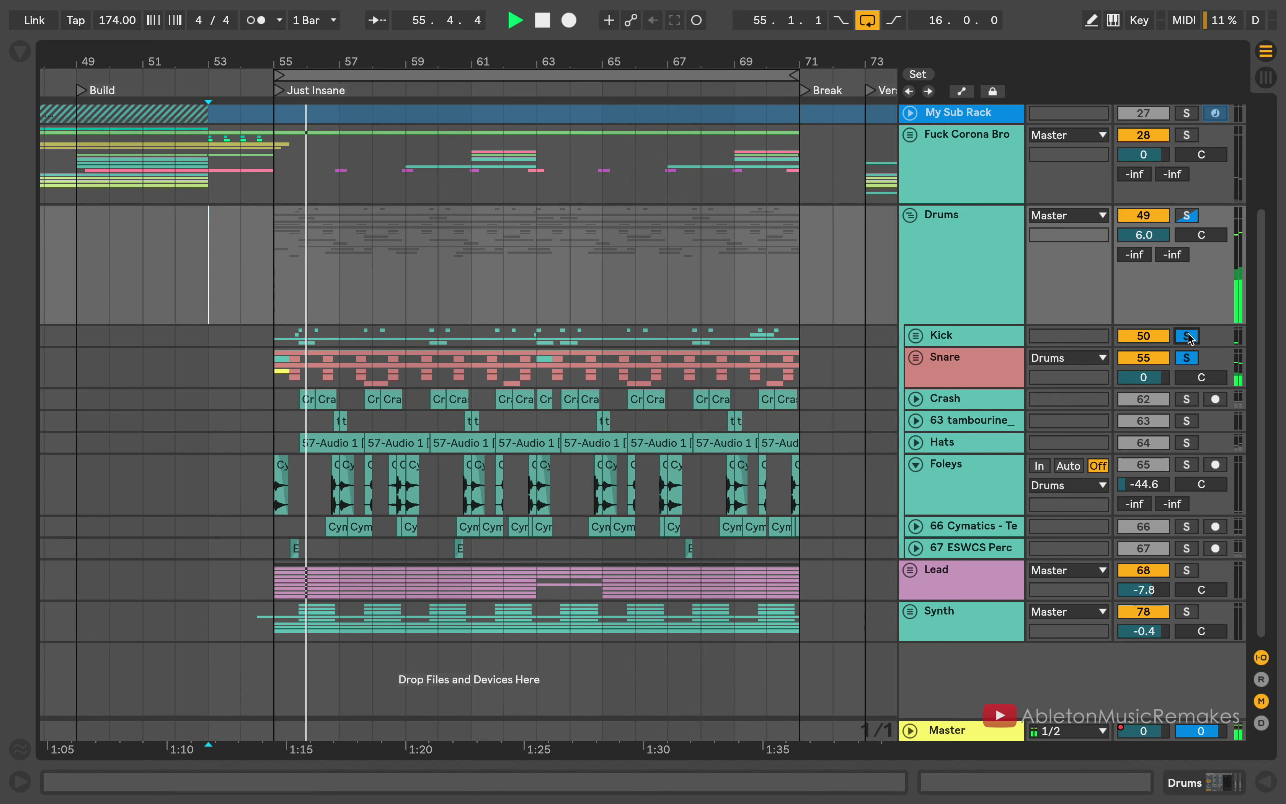
pyautogui.click(916, 336)
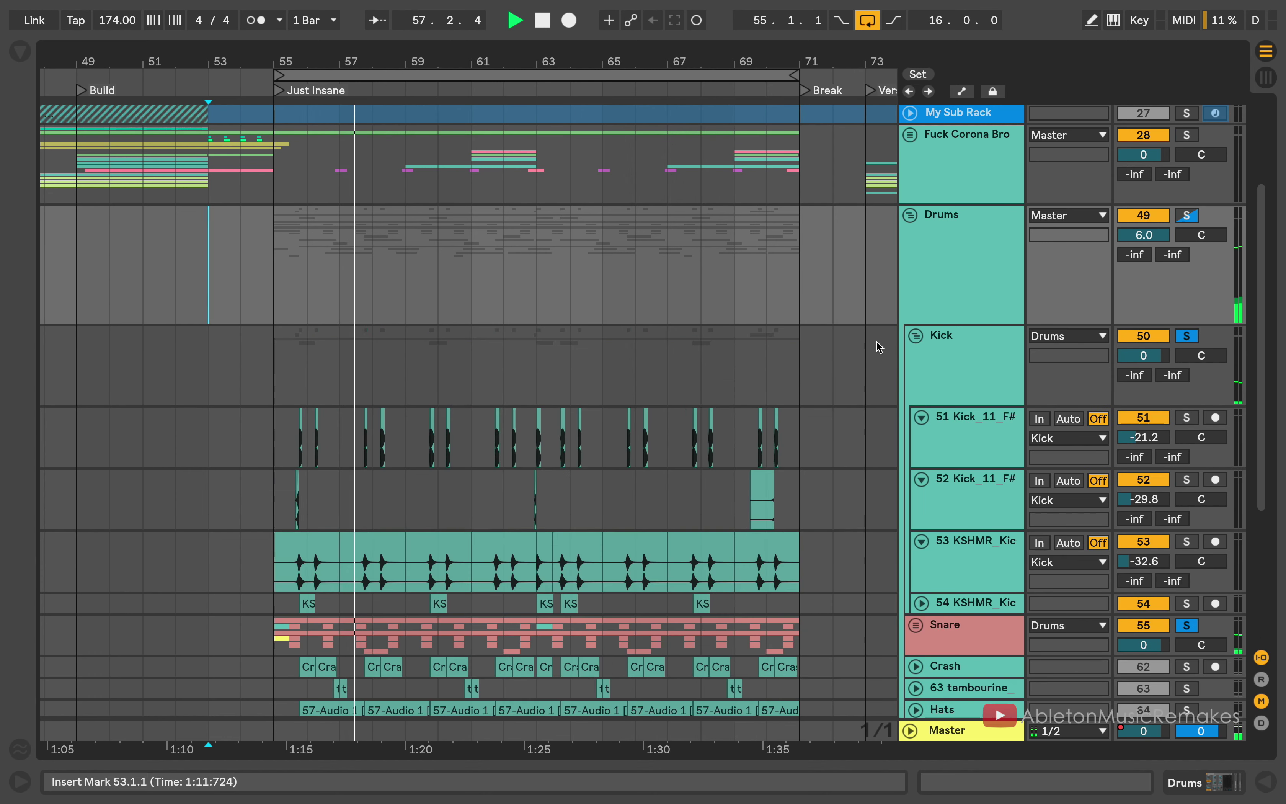
pyautogui.scroll(-2, 917, 341)
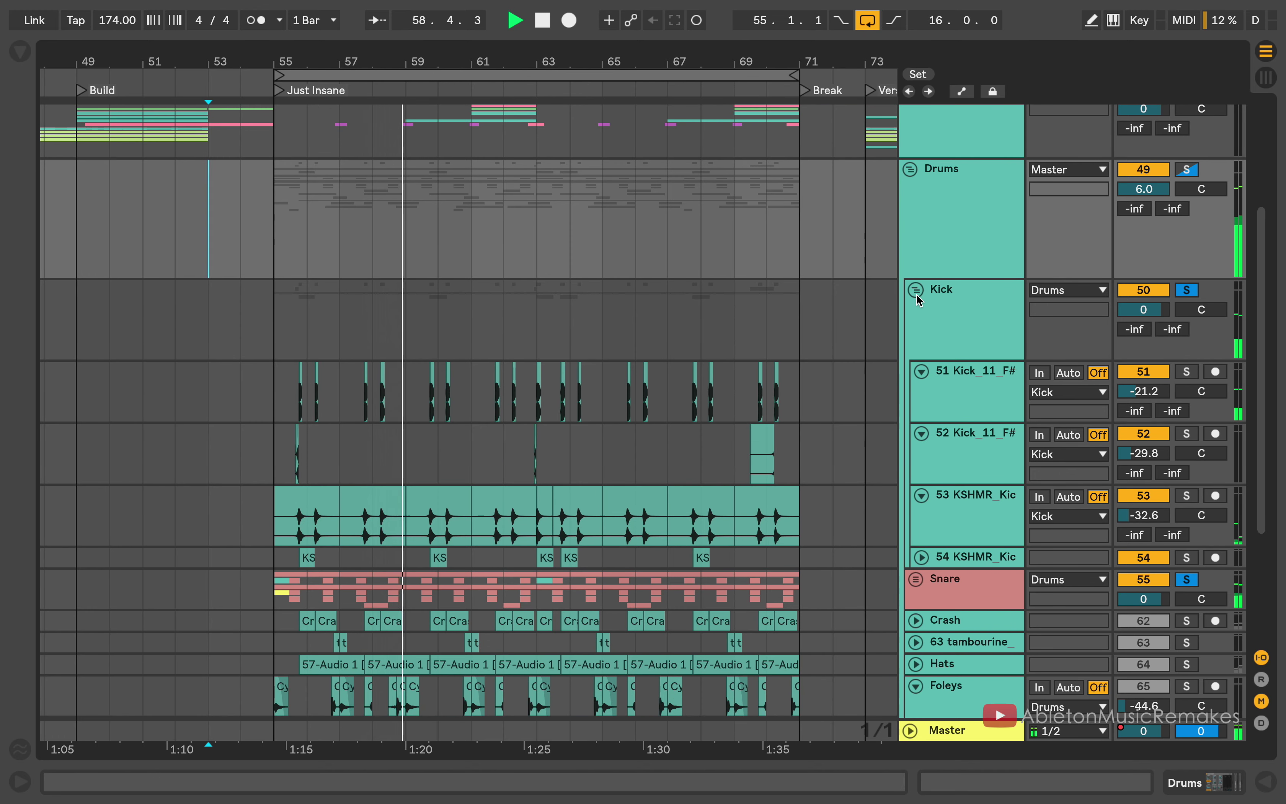
pyautogui.hscroll(-3, 855, 318)
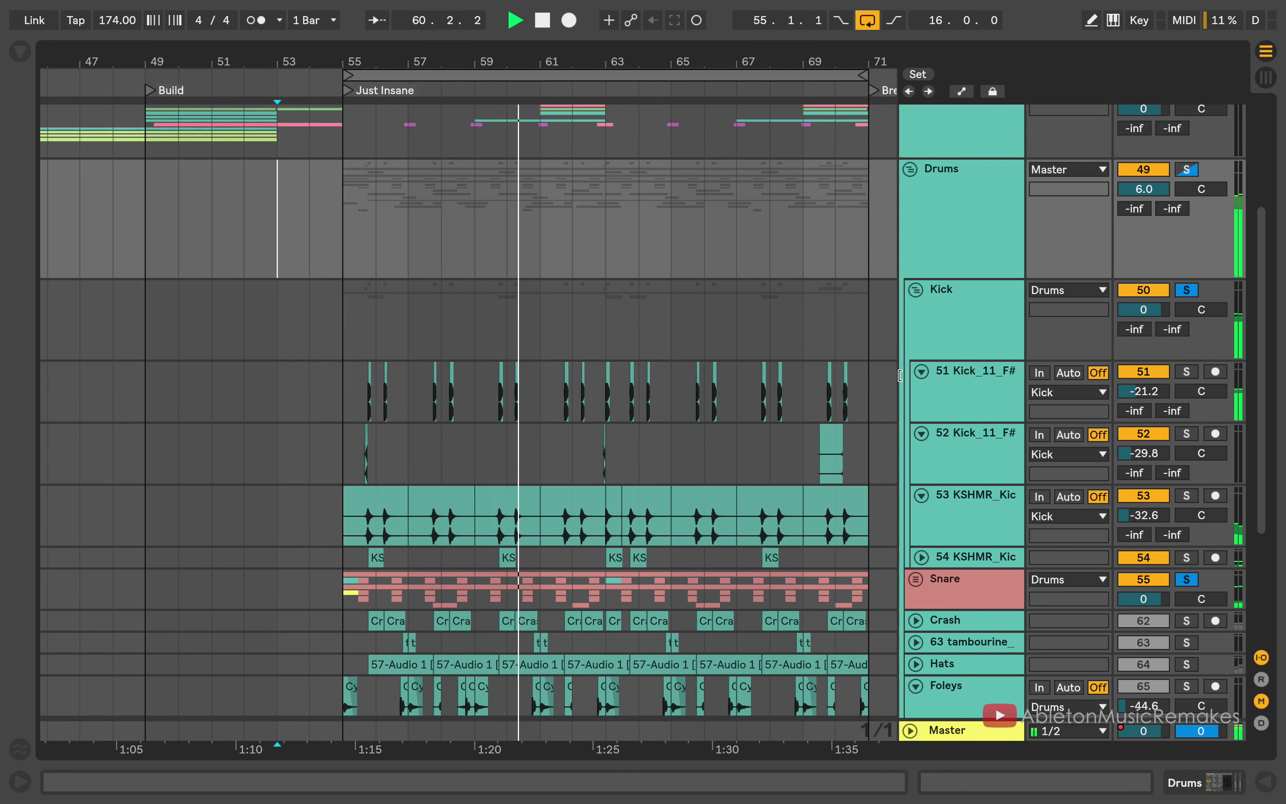
pyautogui.click(915, 290)
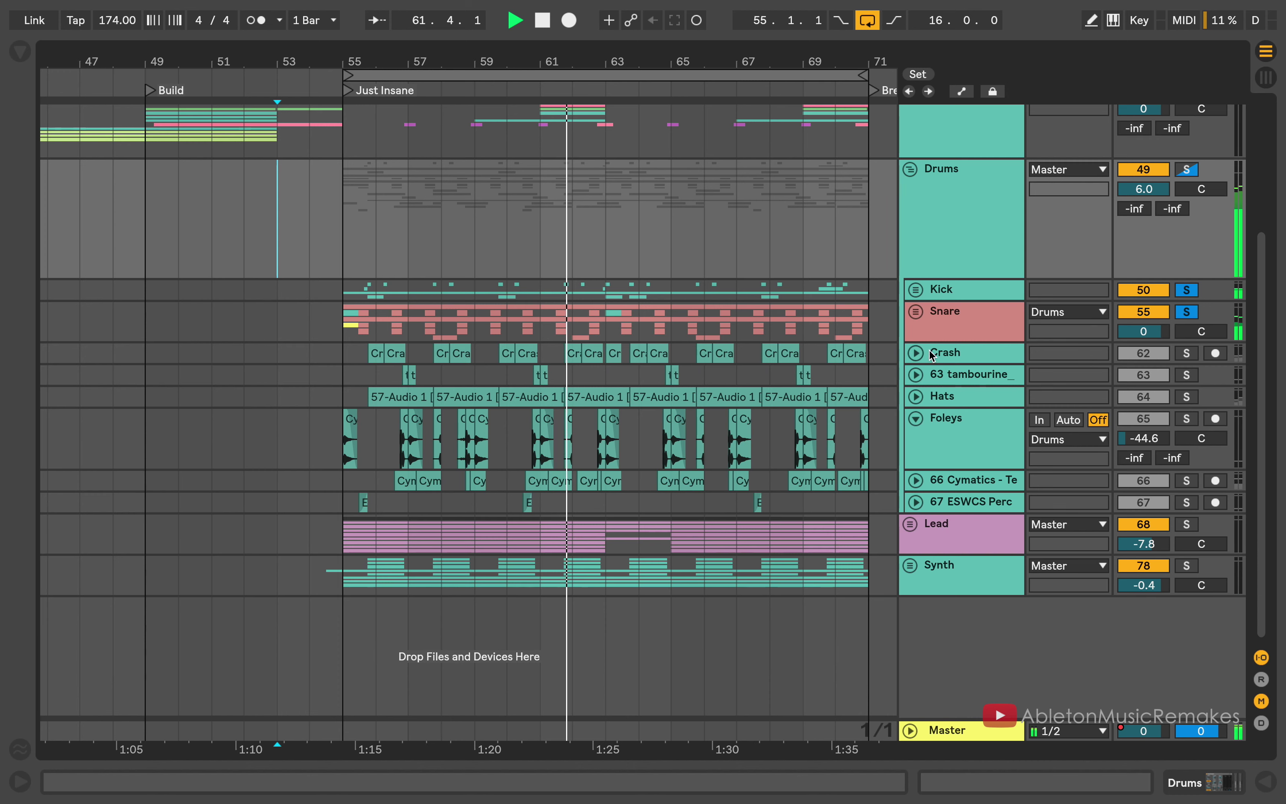
# Add the Crash and tambourine tracks to the soloed drums and expand both to show their waveforms
pyautogui.click(1185, 354)
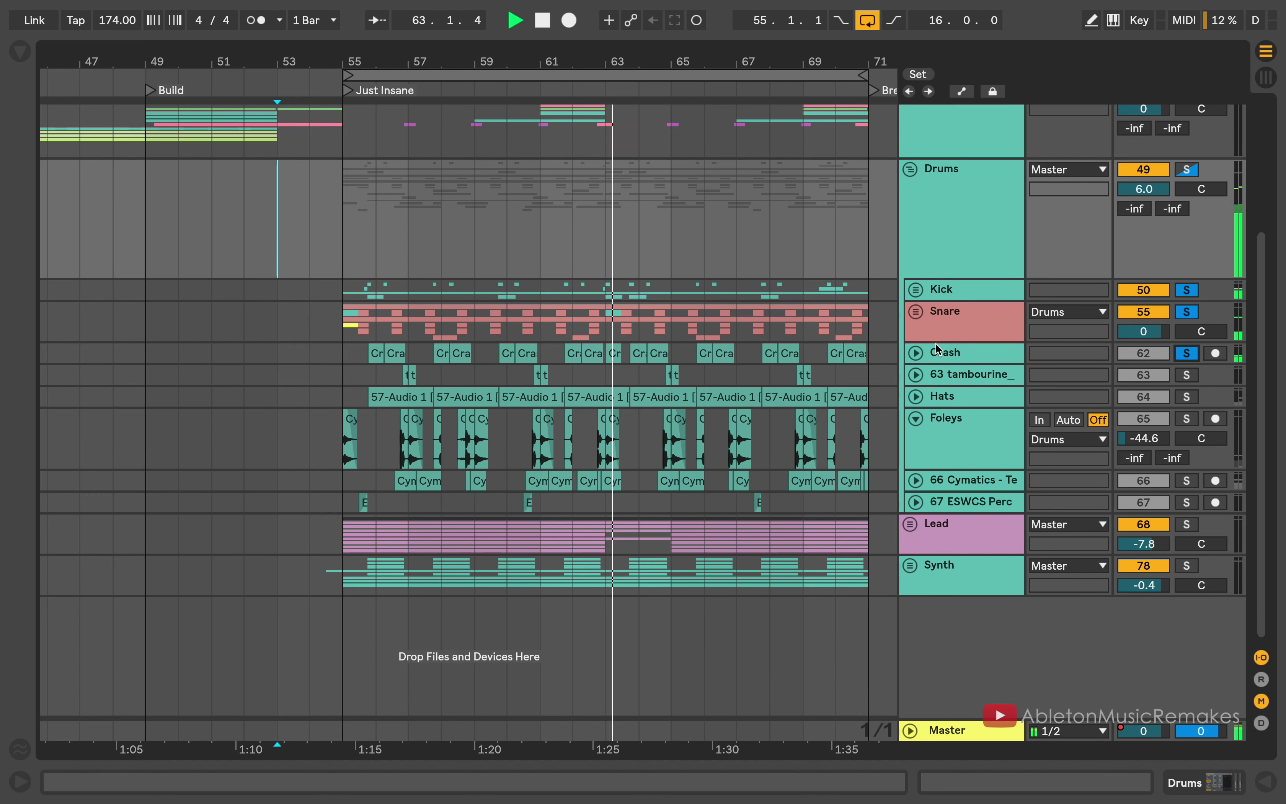
pyautogui.click(915, 353)
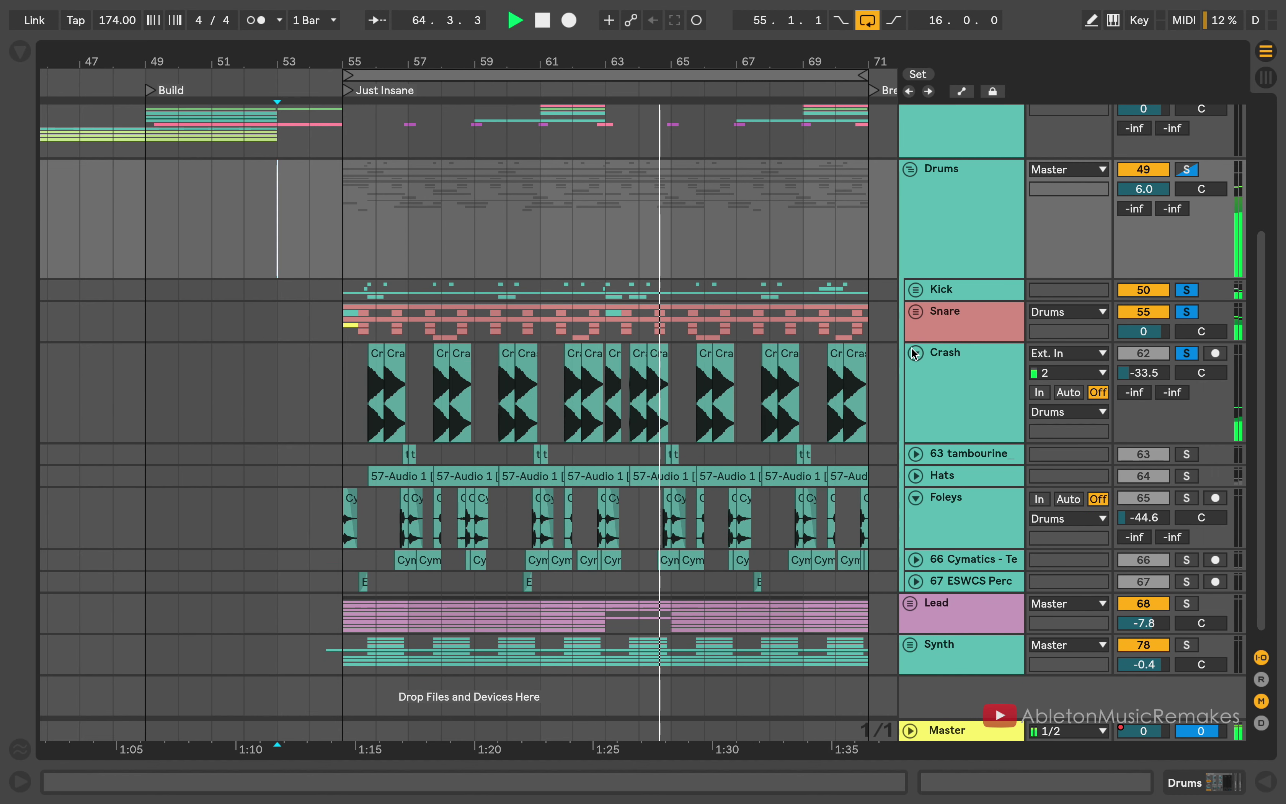
pyautogui.click(1187, 454)
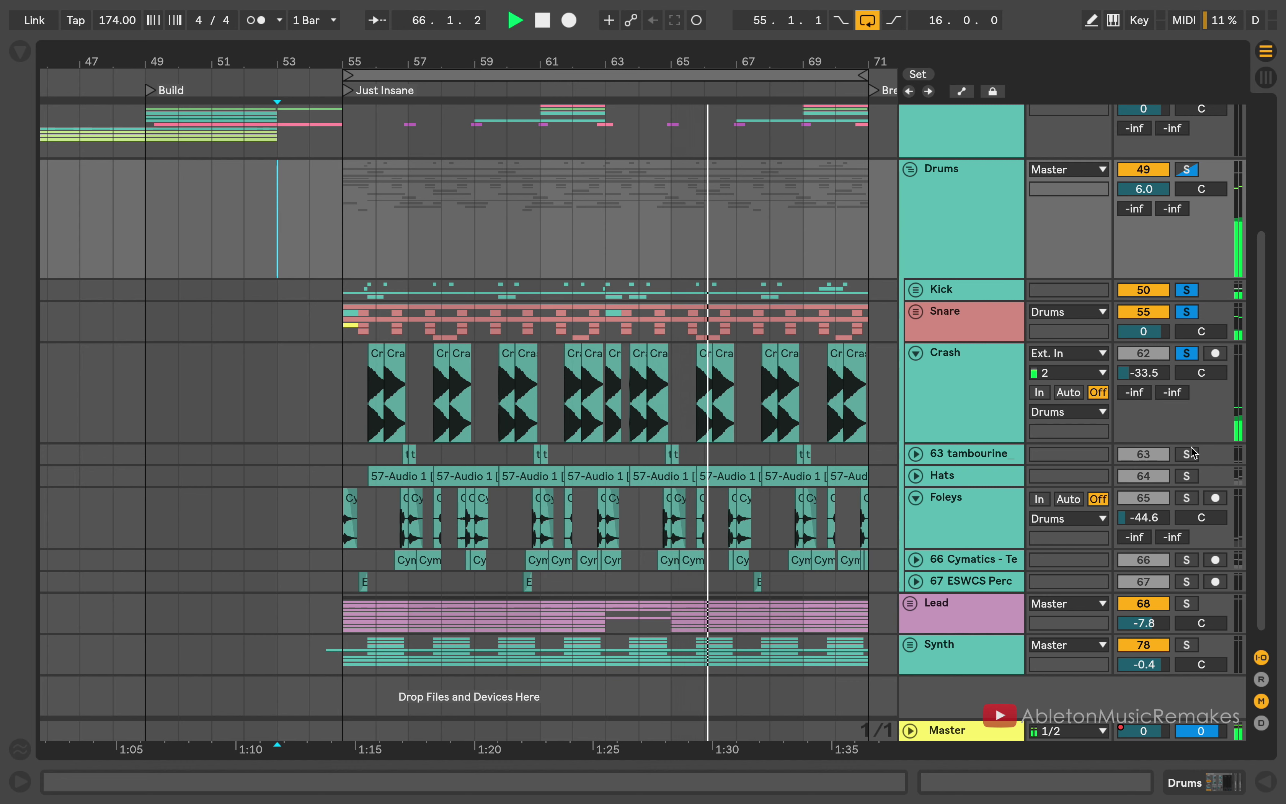
pyautogui.click(916, 454)
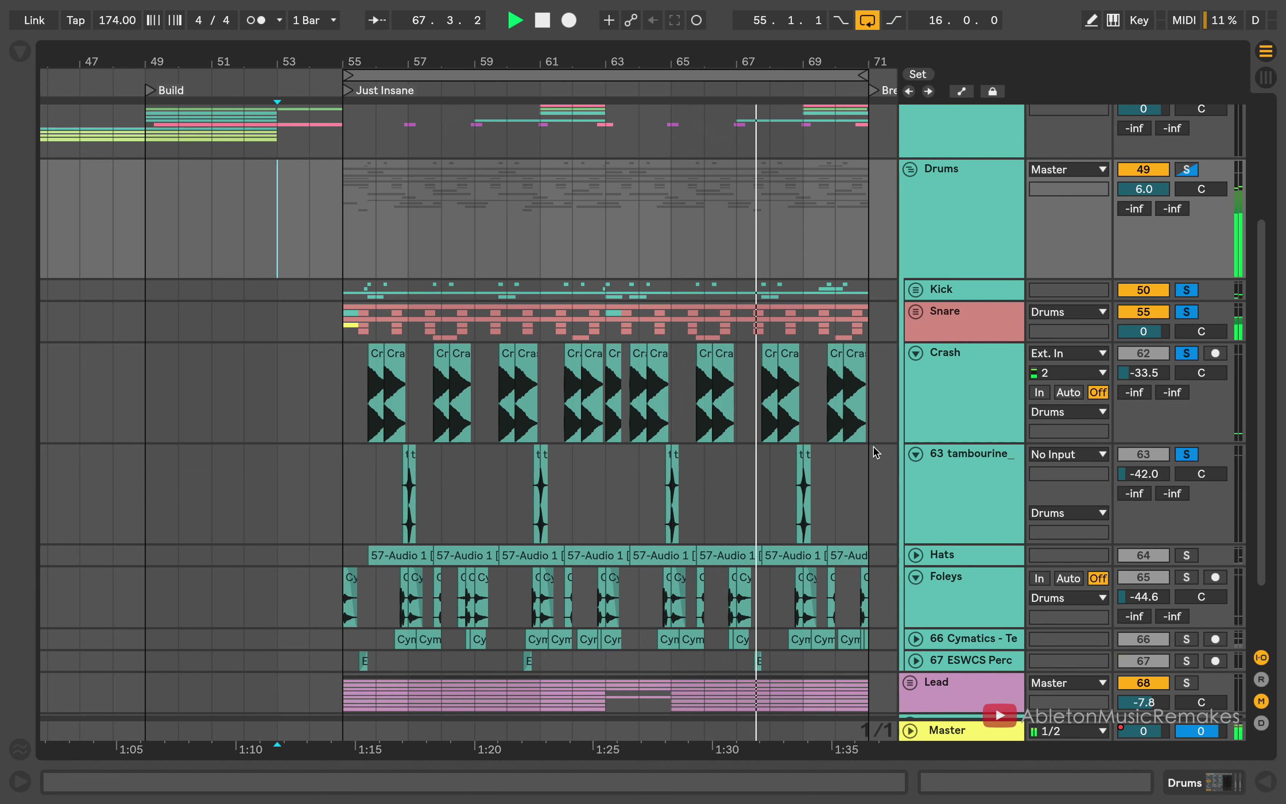
# Examine the tambourine clips up close around bar 69 and collapse the tambourine track
pyautogui.press('+')
pyautogui.press('+')
pyautogui.press('+')
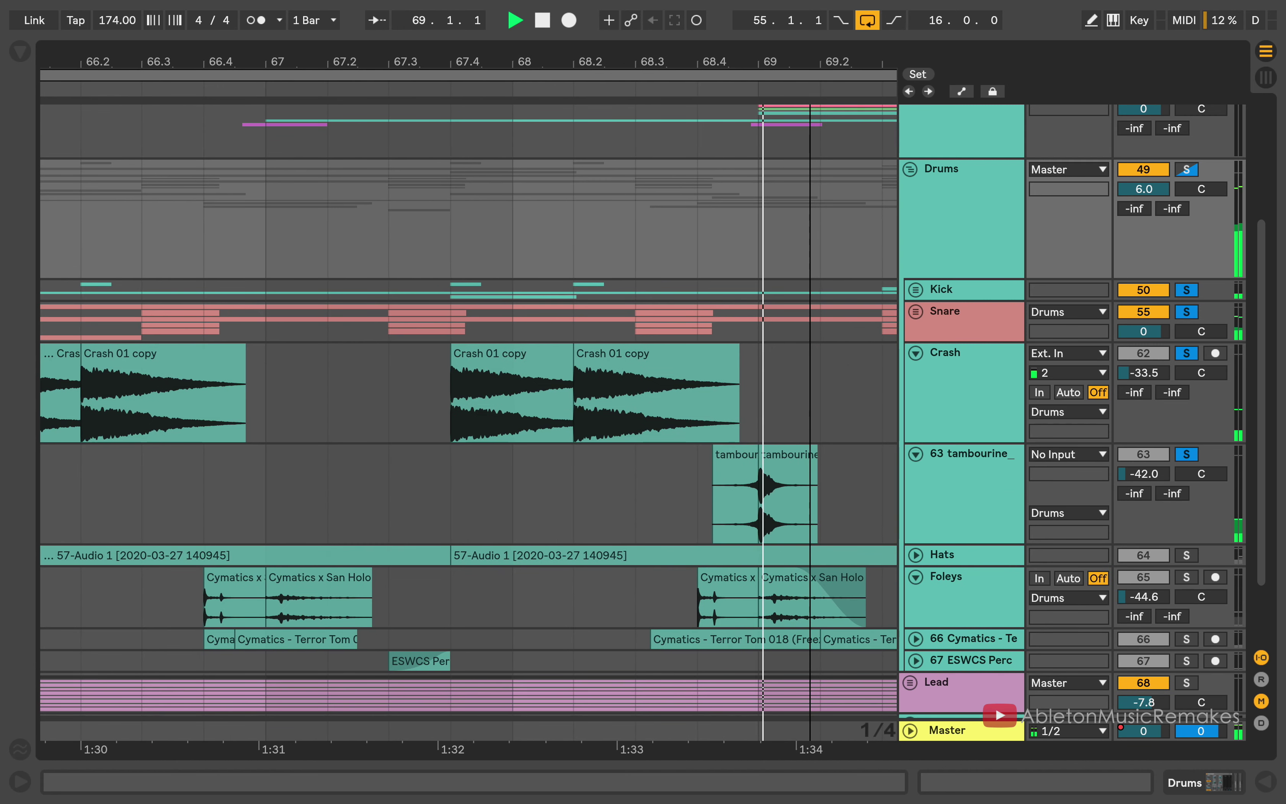
pyautogui.press('-')
pyautogui.press('-')
pyautogui.press('-')
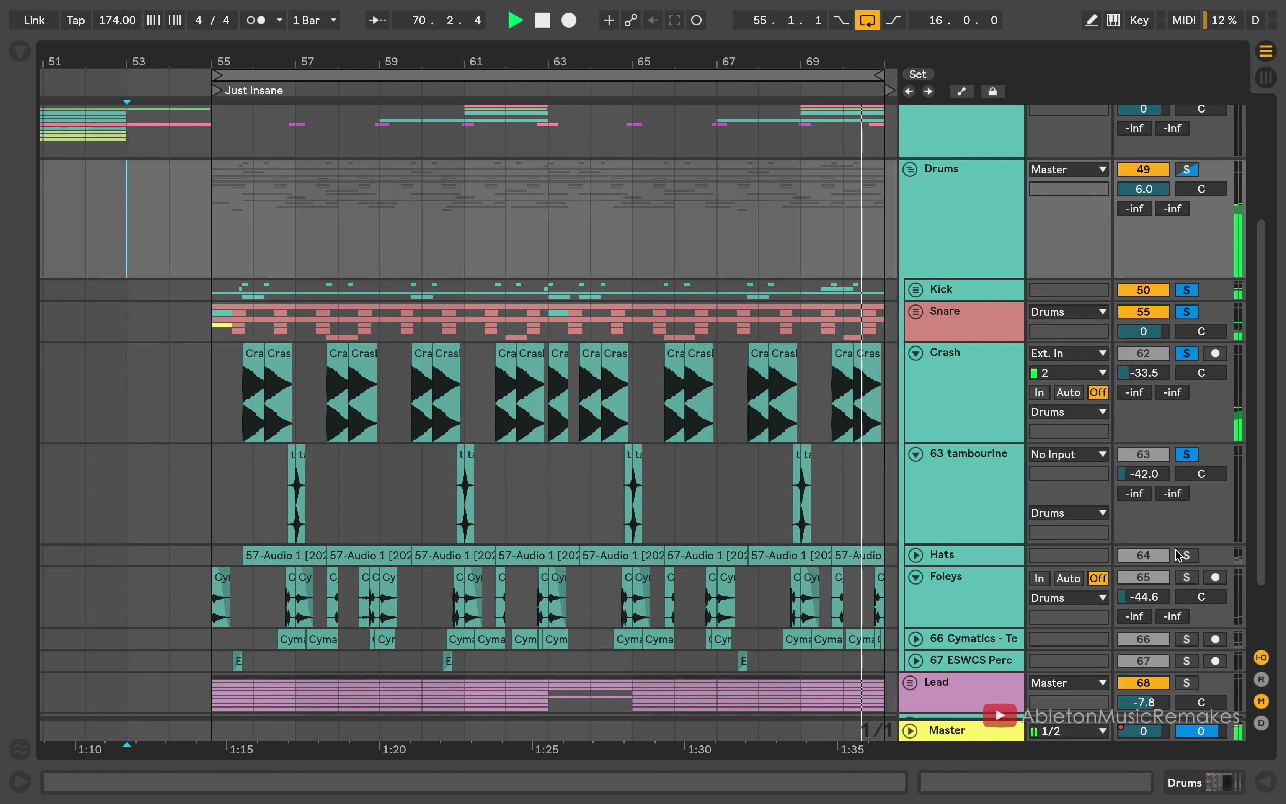
pyautogui.click(915, 454)
# Solo and expand the Hats track and set its volume to -4.0 dB
pyautogui.click(914, 472)
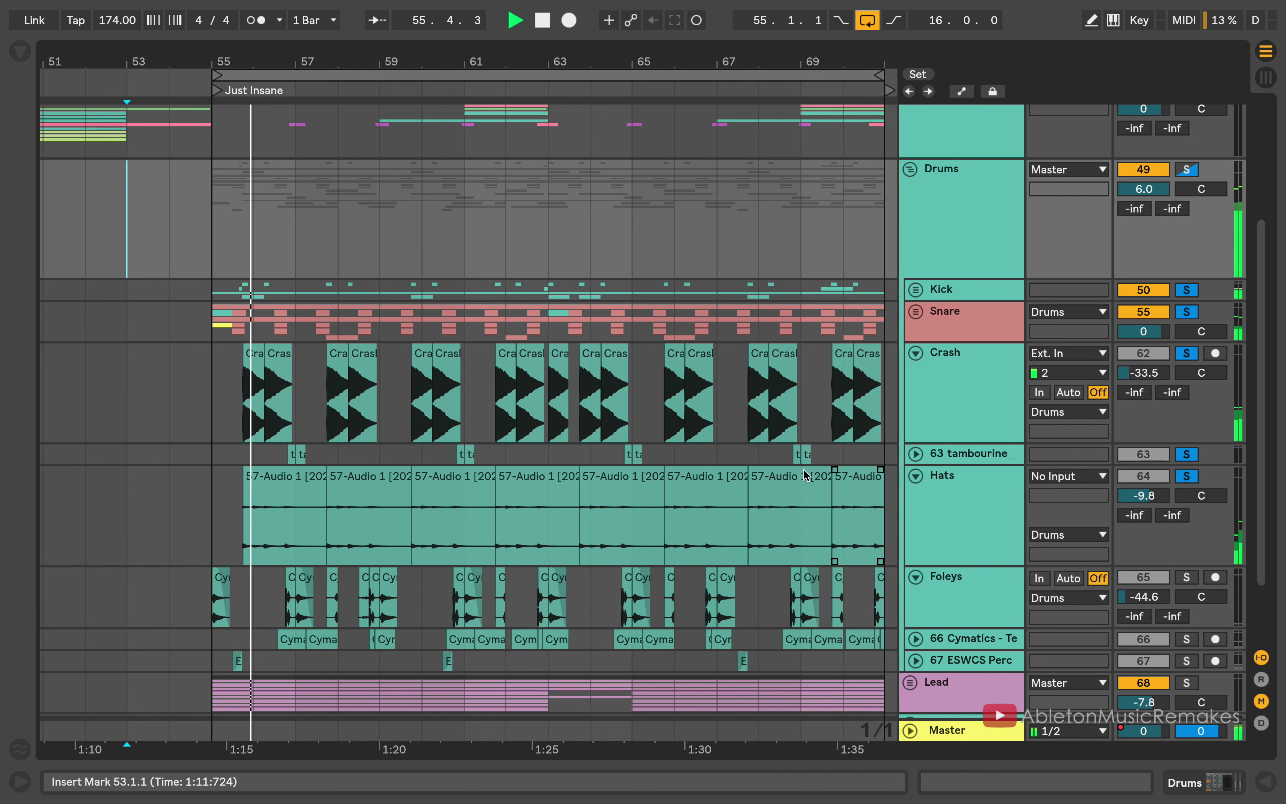
pyautogui.scroll(-3, 771, 462)
pyautogui.moveTo(1148, 406)
pyautogui.mouseDown()
pyautogui.moveTo(1148, 379)
pyautogui.moveTo(1148, 395)
pyautogui.mouseUp()
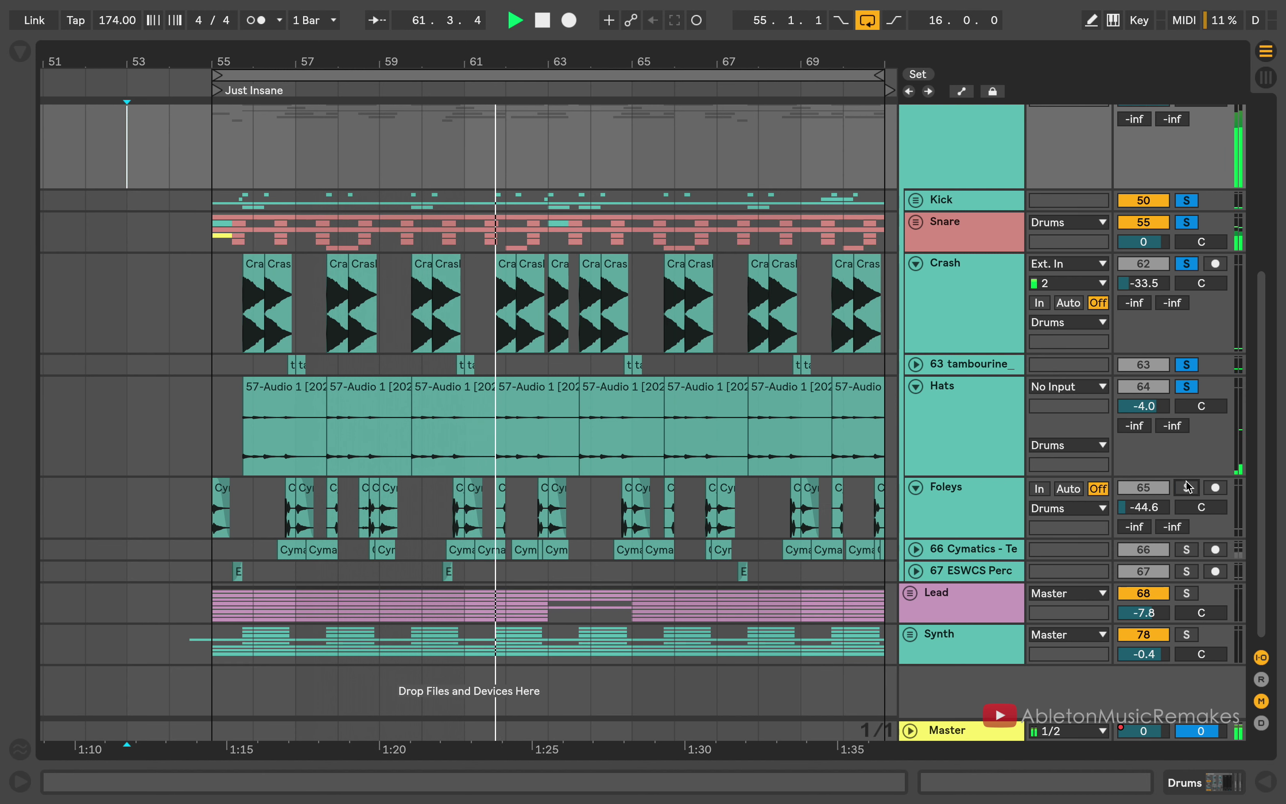
# Expand and solo the Cymatics tom track below Foleys, and rename the track as Toms
pyautogui.click(915, 549)
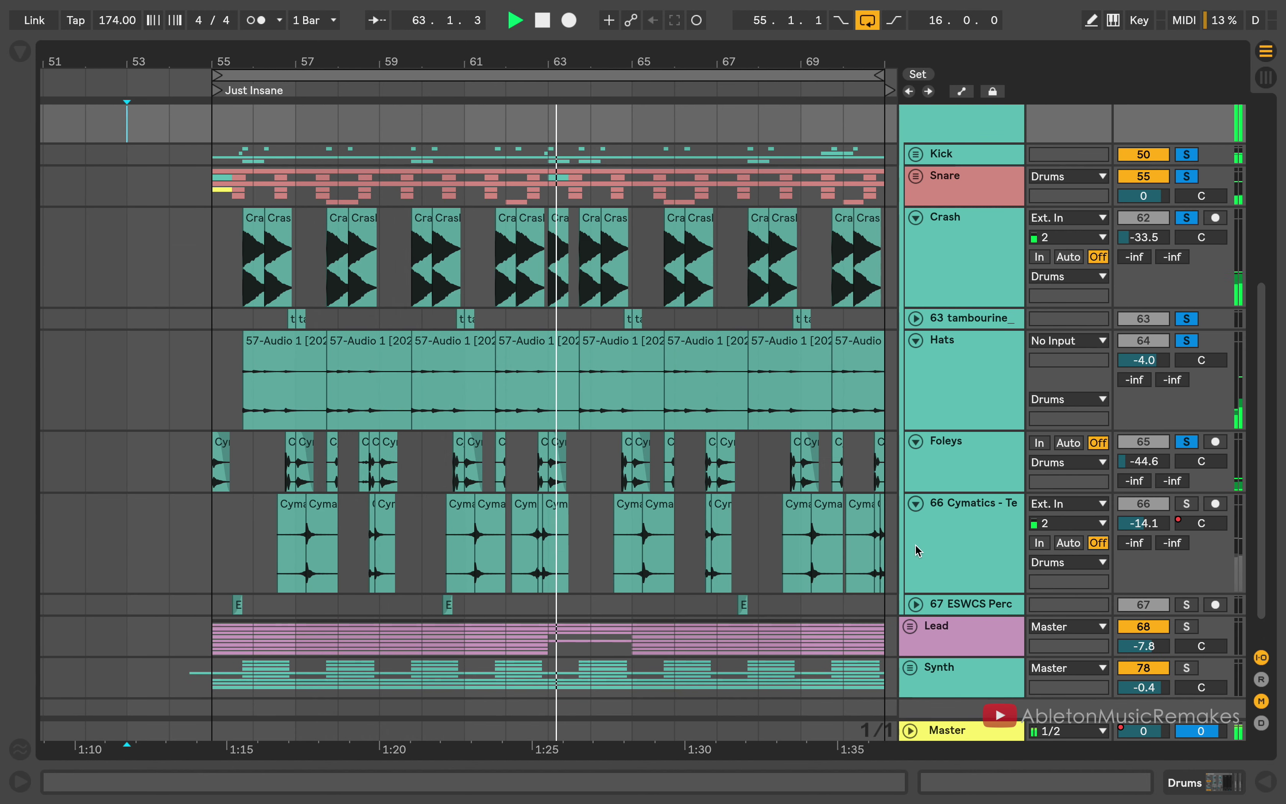
pyautogui.click(1189, 504)
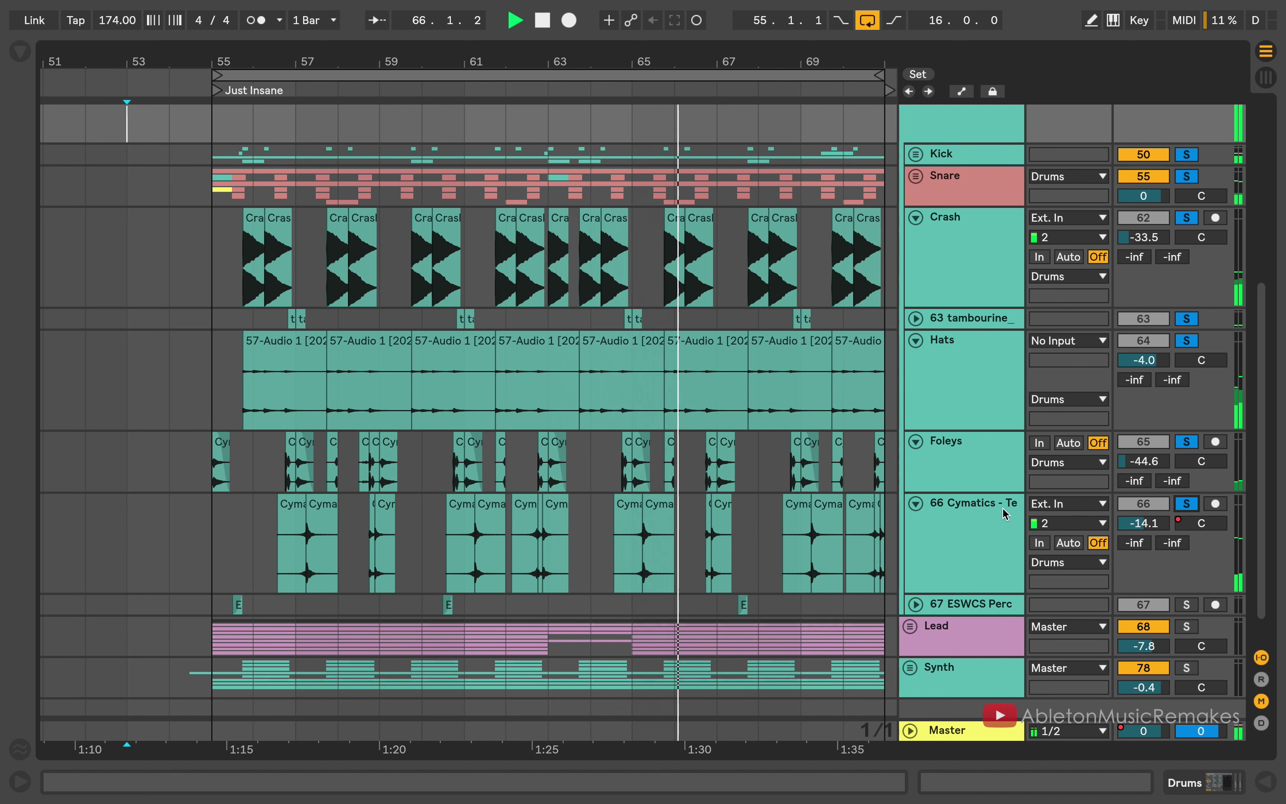
pyautogui.rightClick(941, 515)
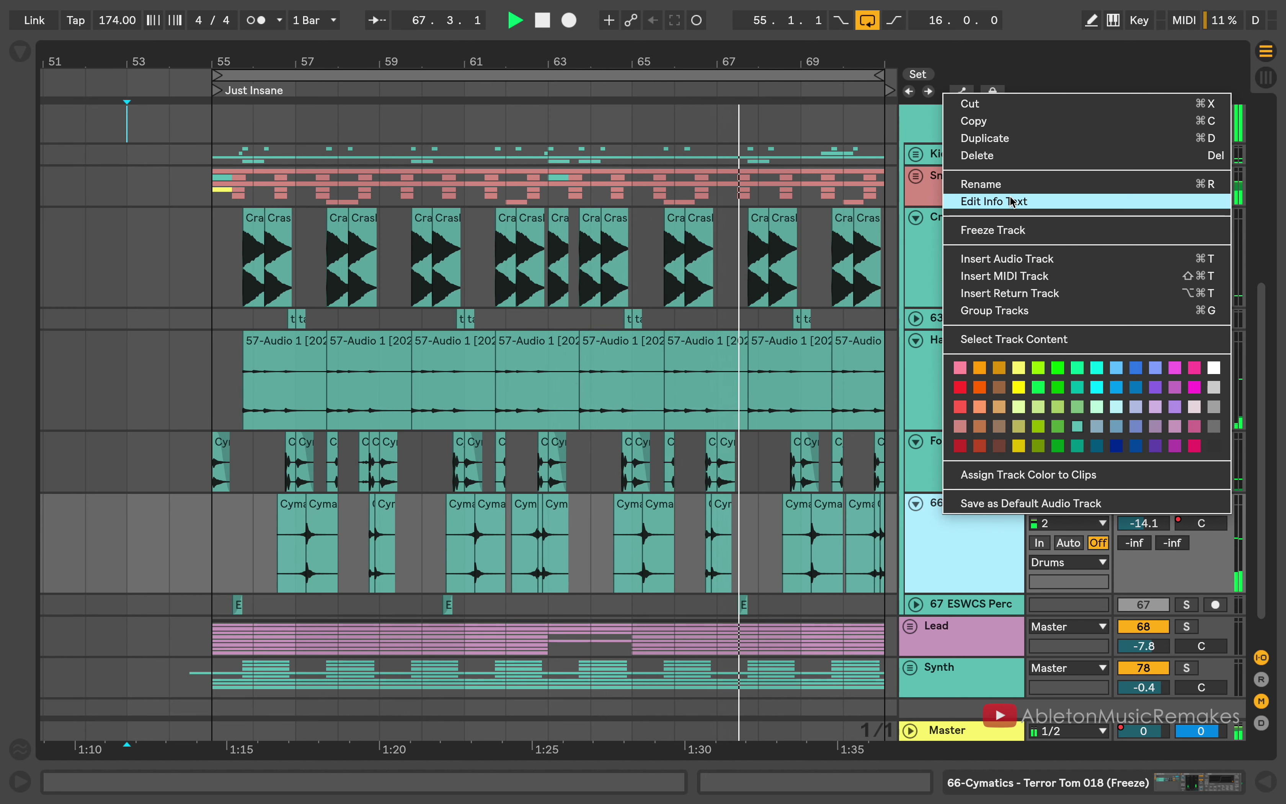
pyautogui.click(1009, 184)
pyautogui.write('Toms')
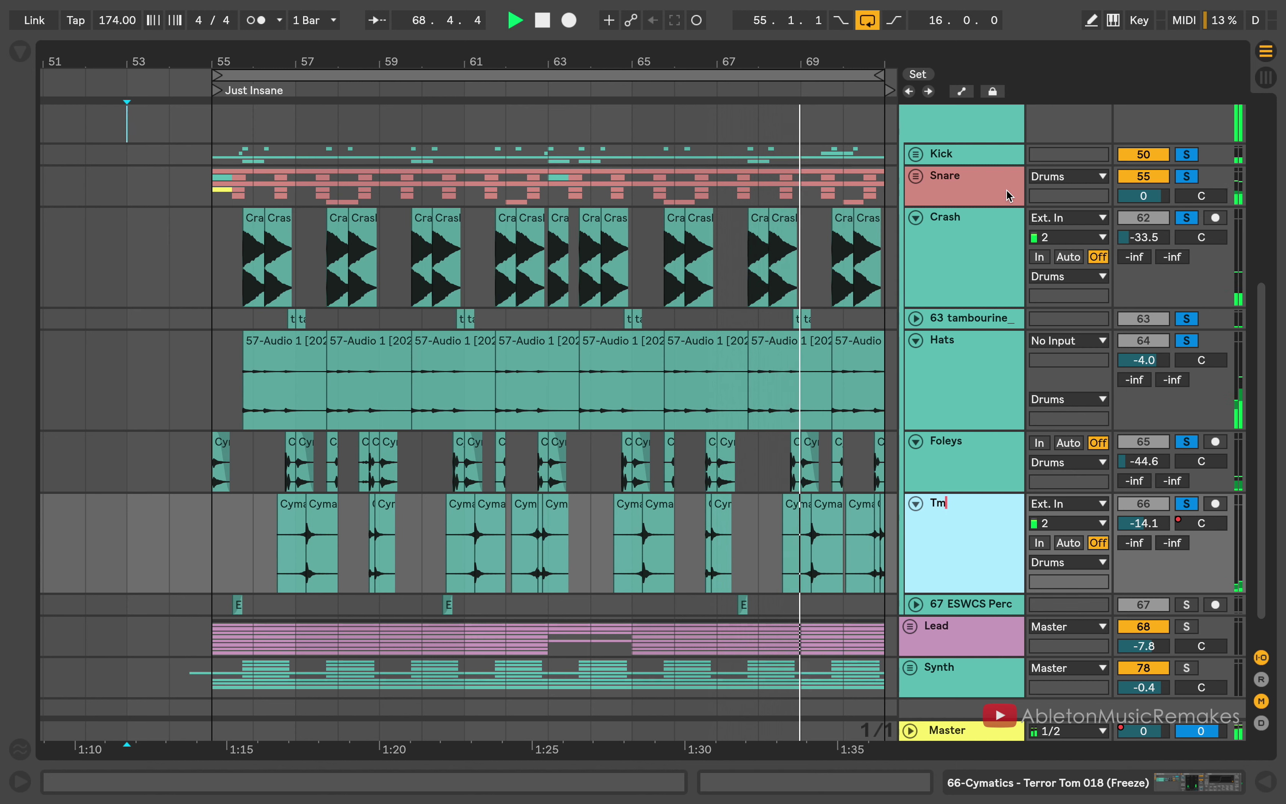
pyautogui.press('Return')
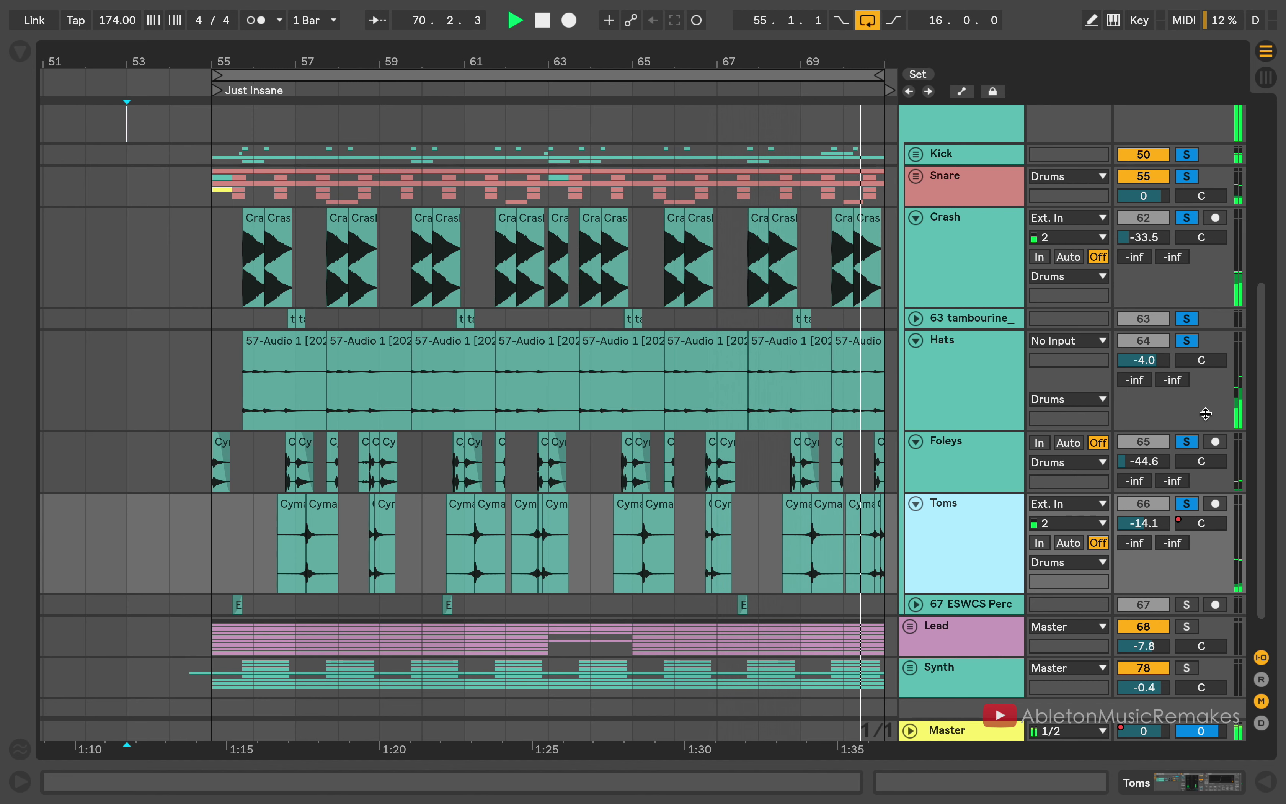
# Solo the Drums group as a whole instead of its individual layers, and collapse the group
pyautogui.scroll(3, 1088, 153)
pyautogui.scroll(1, 956, 213)
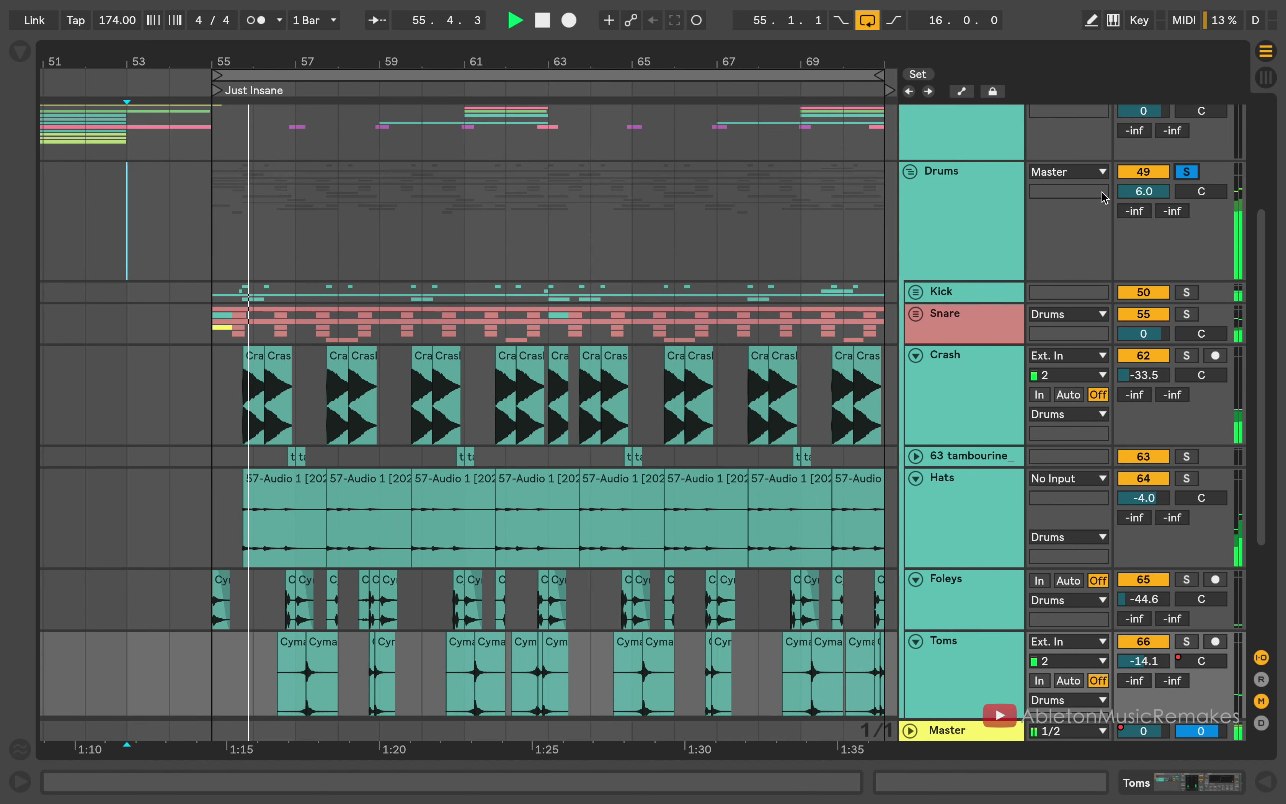
pyautogui.scroll(-1, 931, 242)
pyautogui.scroll(-1, 925, 240)
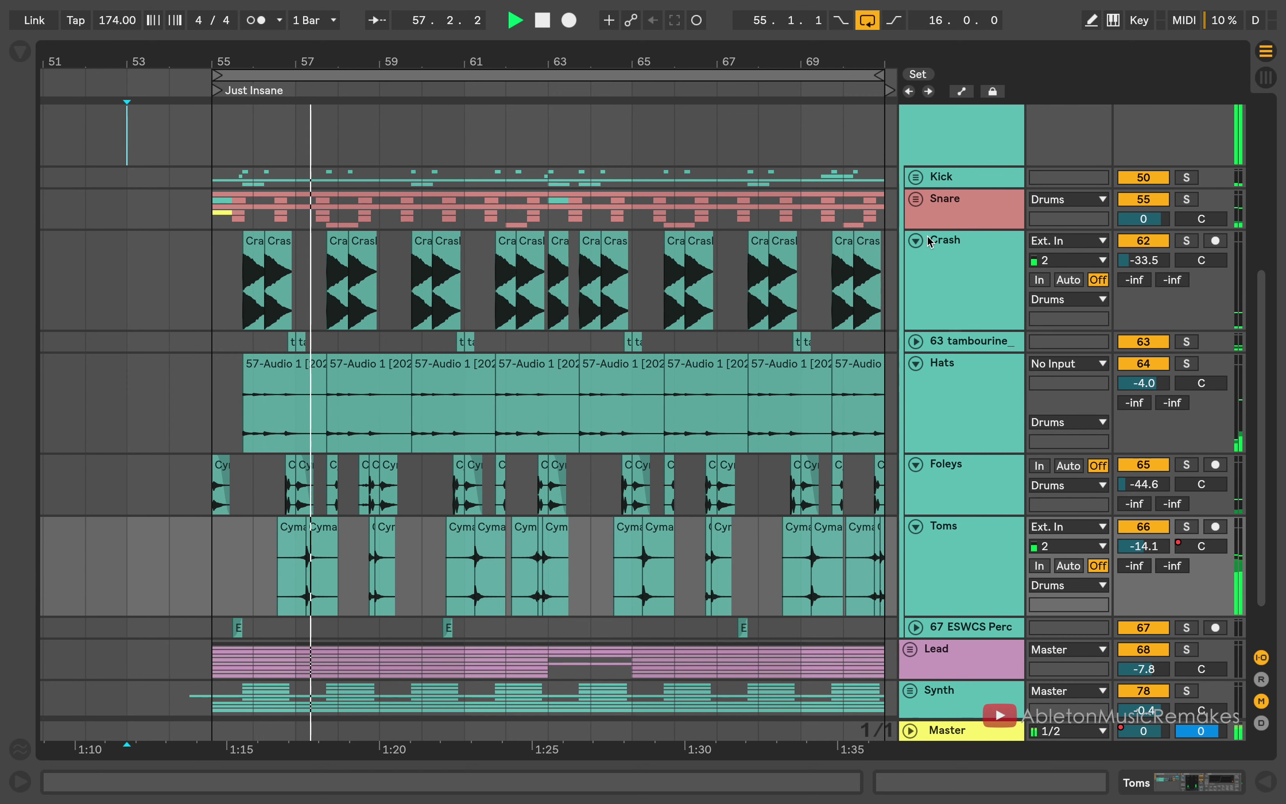
pyautogui.scroll(2, 912, 240)
pyautogui.click(910, 195)
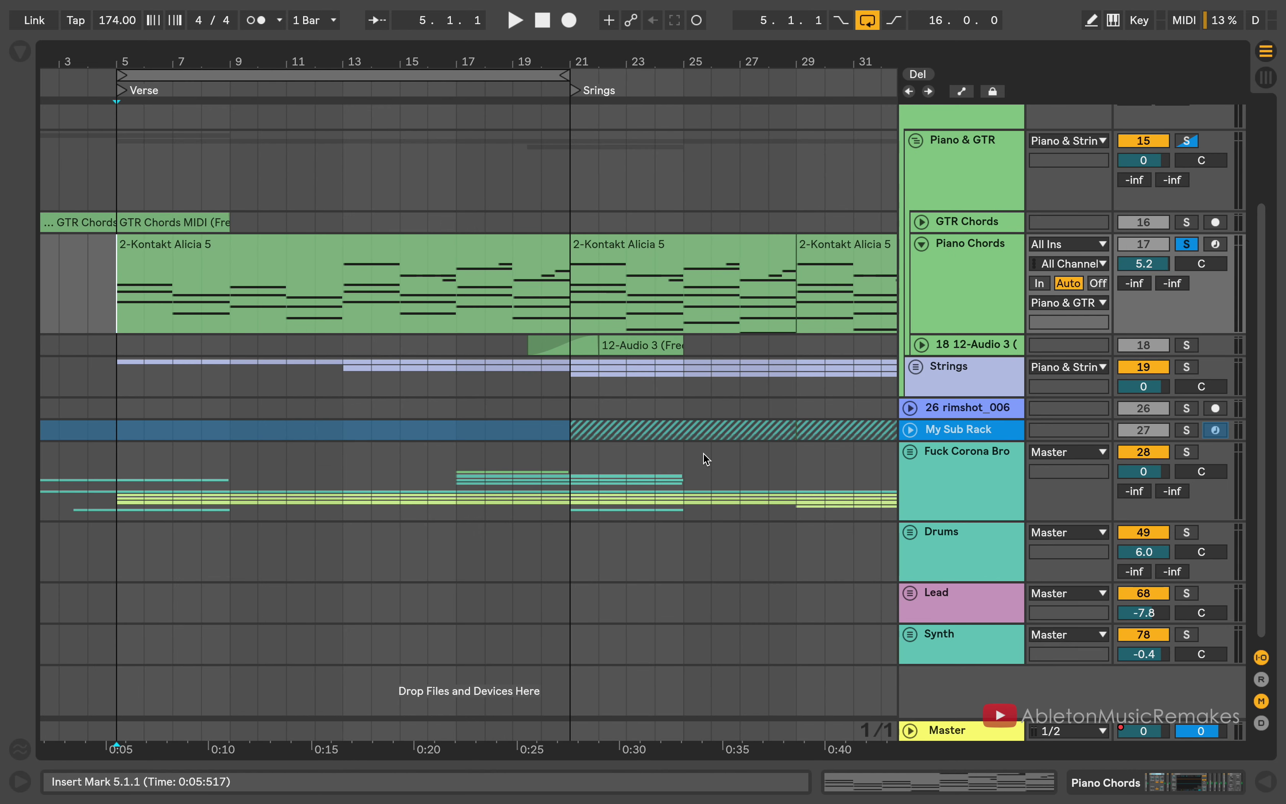
# Play the verse from bar 5 and examine the notes of the soloed Piano Chords clip before returning to the arrangement
pyautogui.press('space')
pyautogui.doubleClick(272, 263)
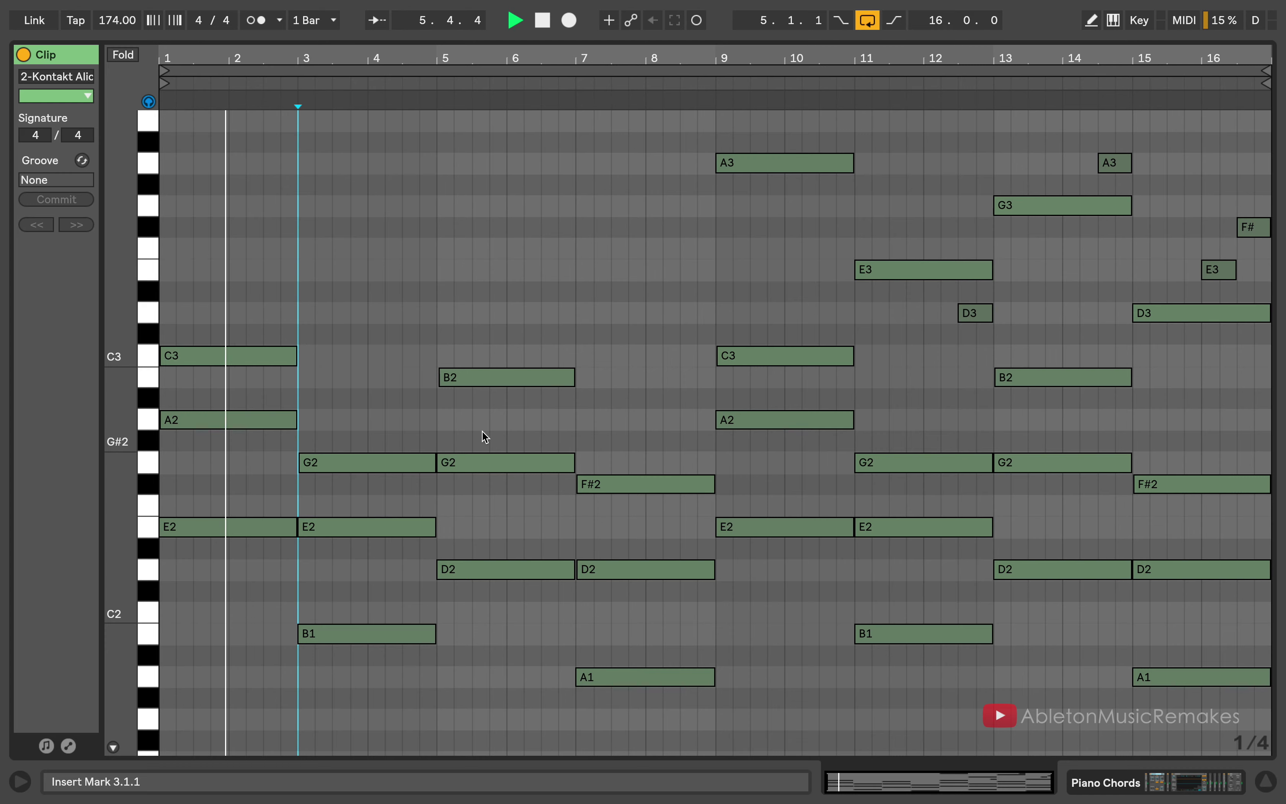
pyautogui.scroll(1, 482, 431)
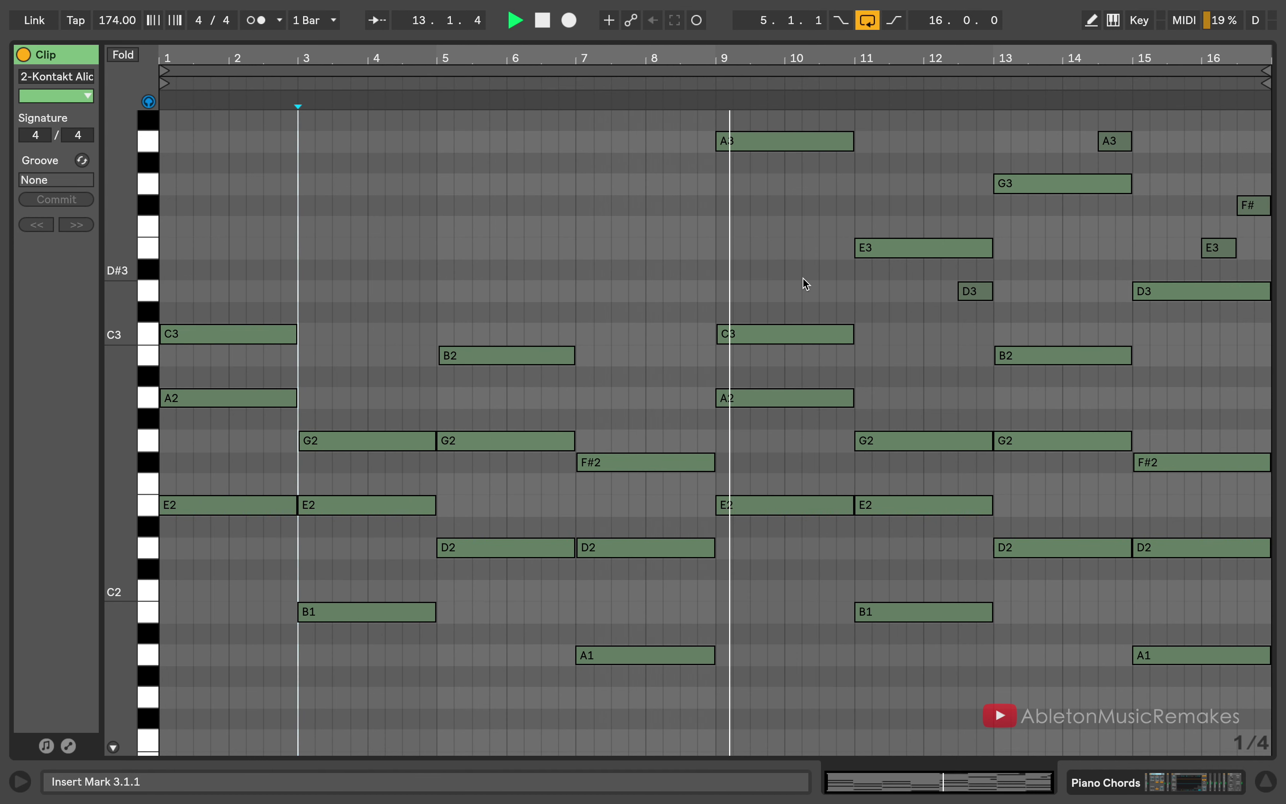
pyautogui.scroll(2, 803, 278)
pyautogui.scroll(-1, 803, 278)
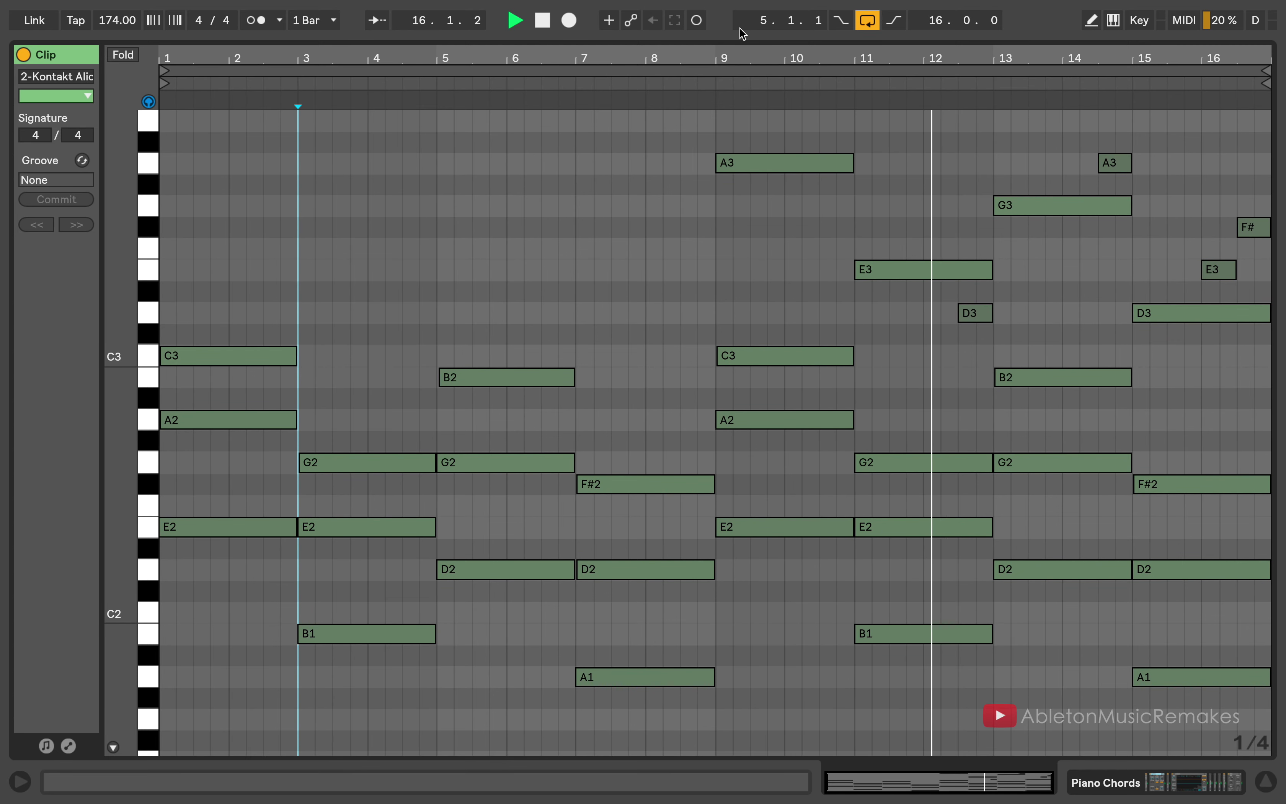
pyautogui.moveTo(744, 36); pyautogui.dragTo(714, 208)
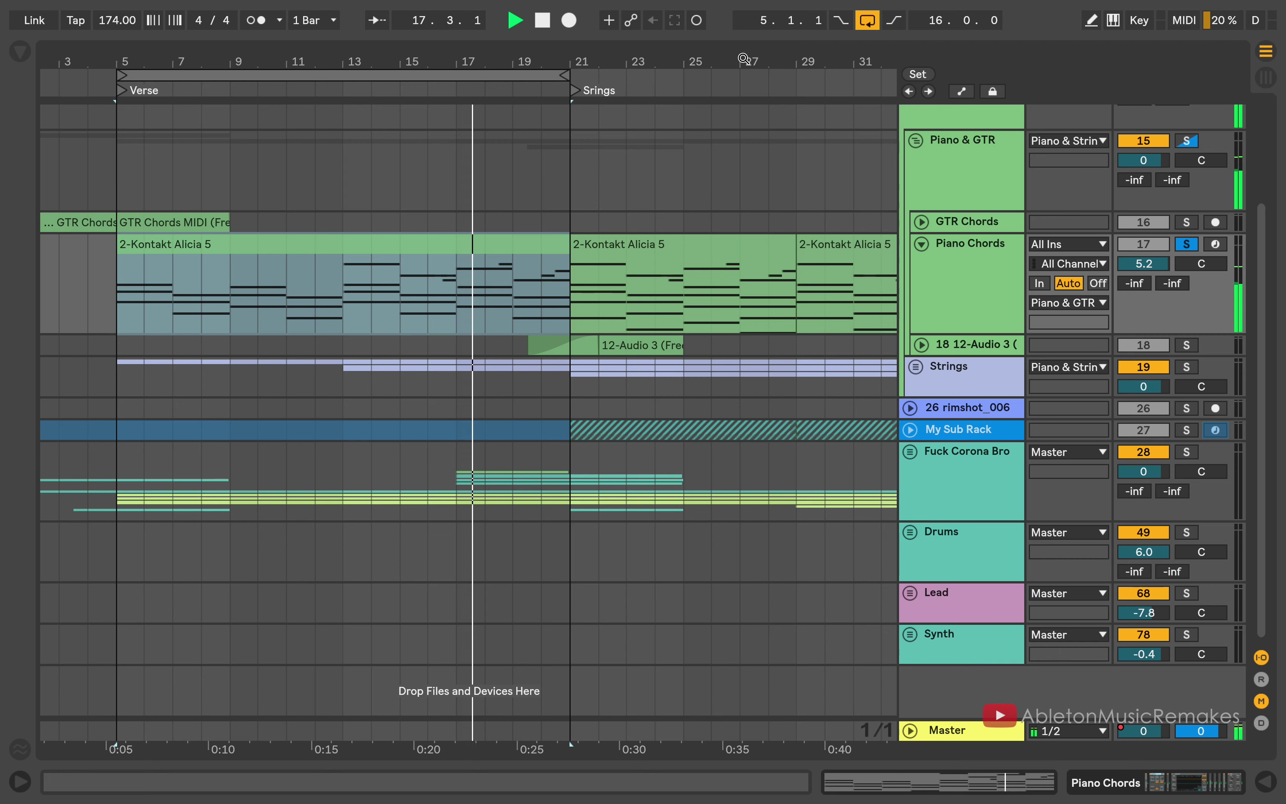
# Solo the Sustain strings track during the chorus and examine the notes of its MIDI clip
pyautogui.scroll(2, 716, 209)
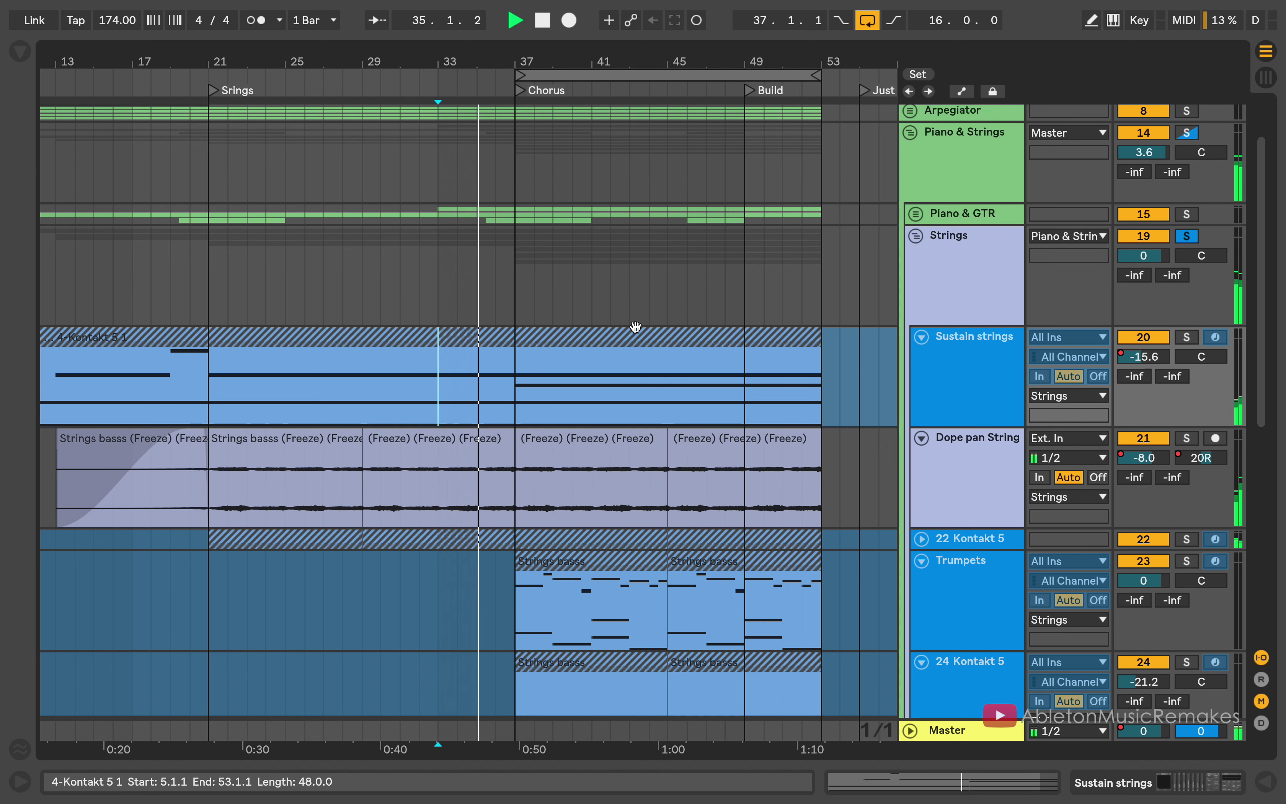
pyautogui.scroll(-1, 736, 375)
pyautogui.hscroll(1, 737, 374)
pyautogui.scroll(-1, 886, 346)
pyautogui.hscroll(1, 886, 346)
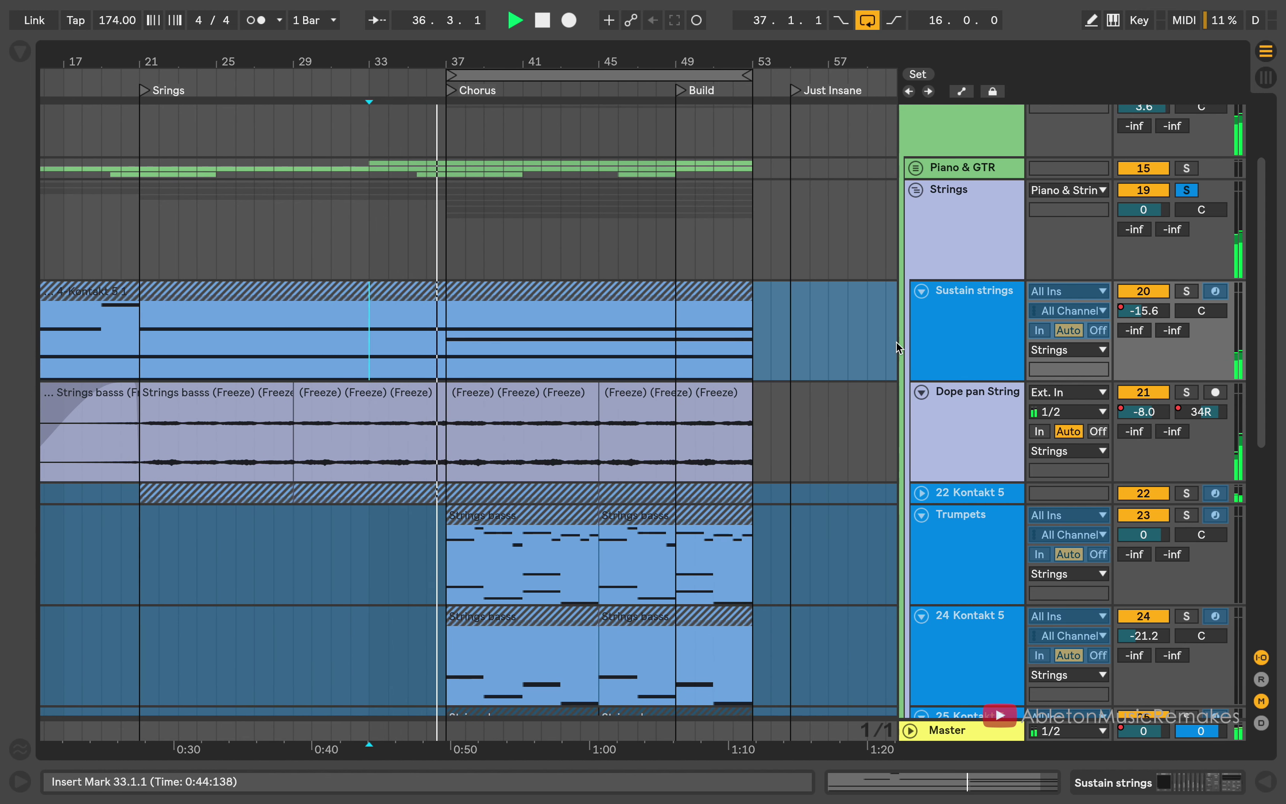
pyautogui.scroll(3, 855, 344)
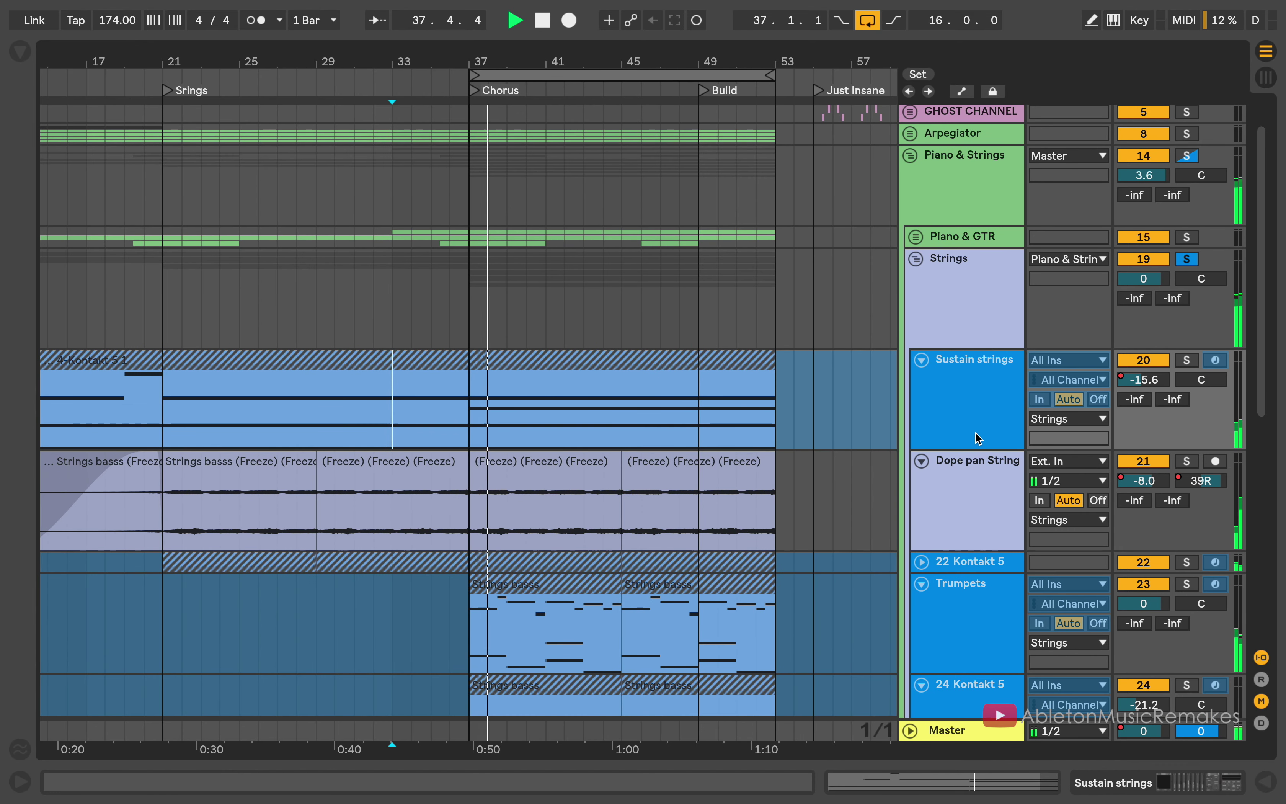
pyautogui.click(967, 382)
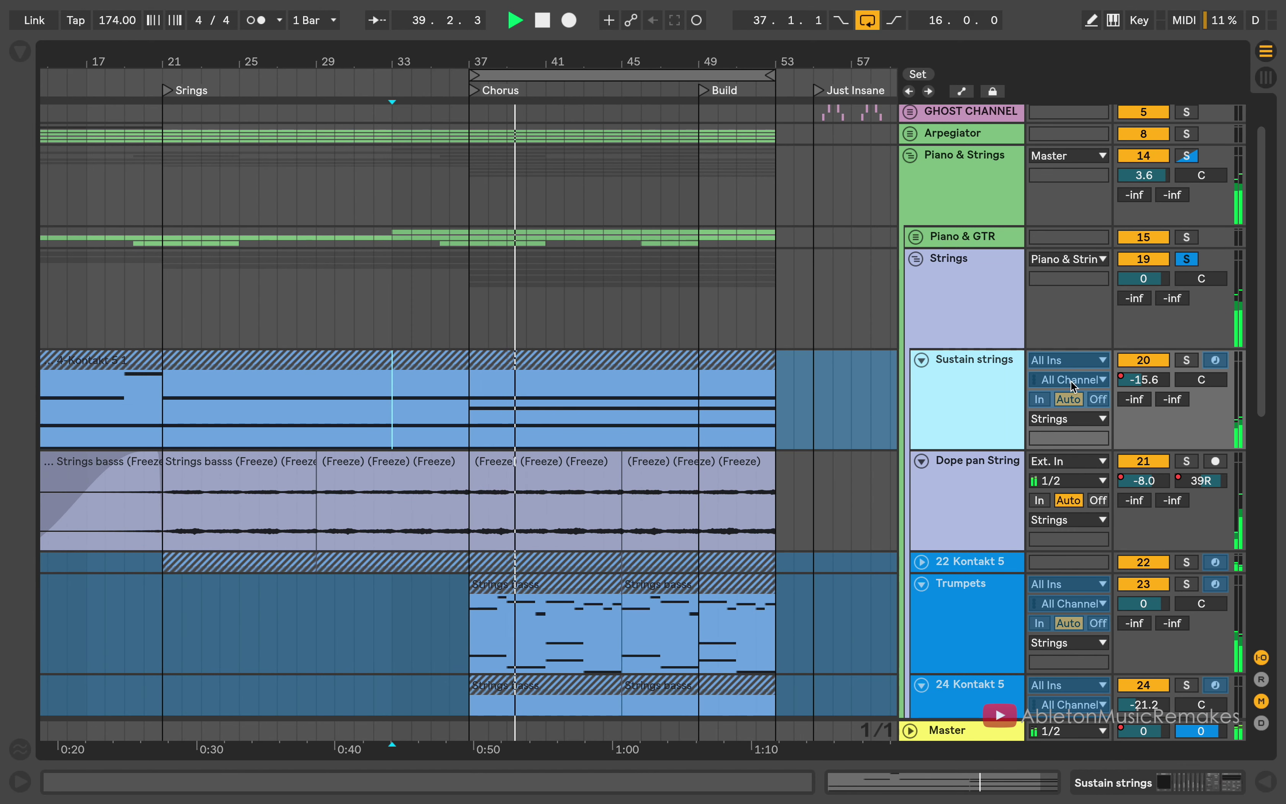
pyautogui.press('s')
pyautogui.doubleClick(639, 379)
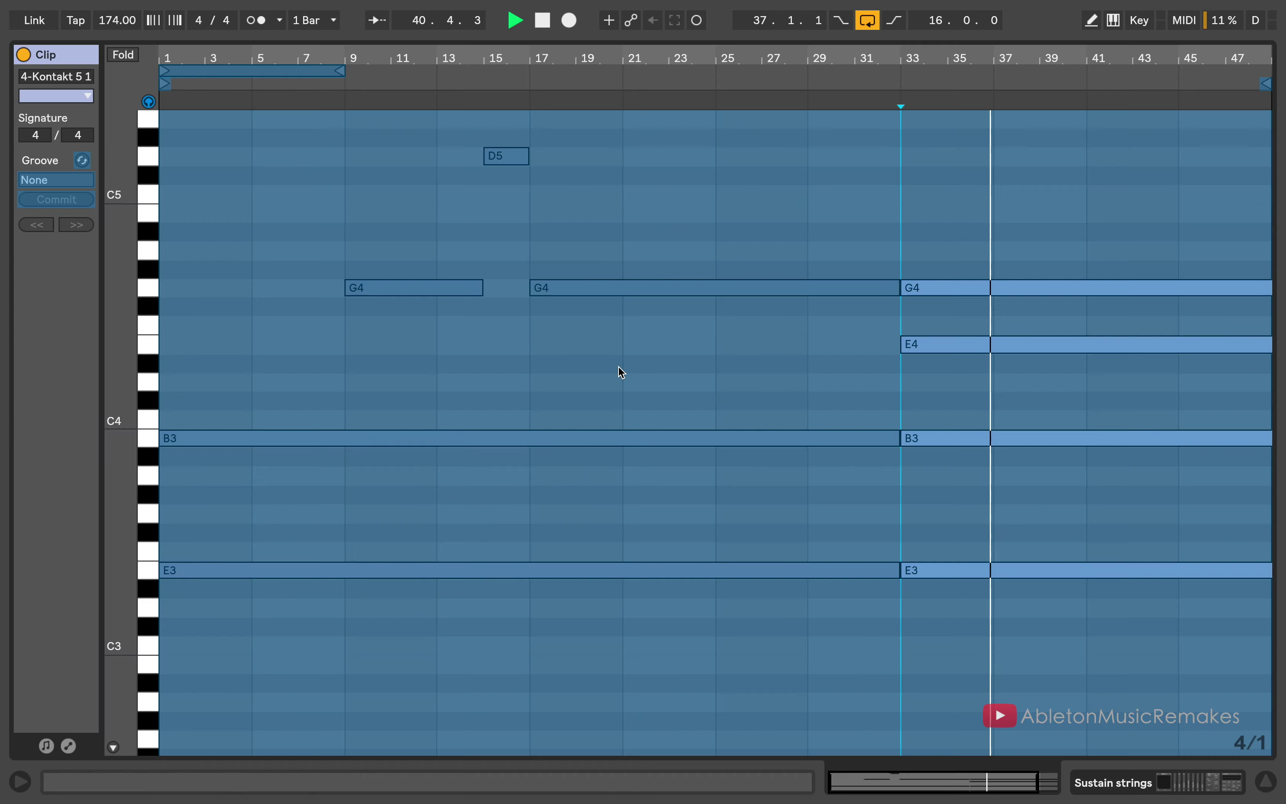
pyautogui.moveTo(918, 42); pyautogui.dragTo(918, 702)
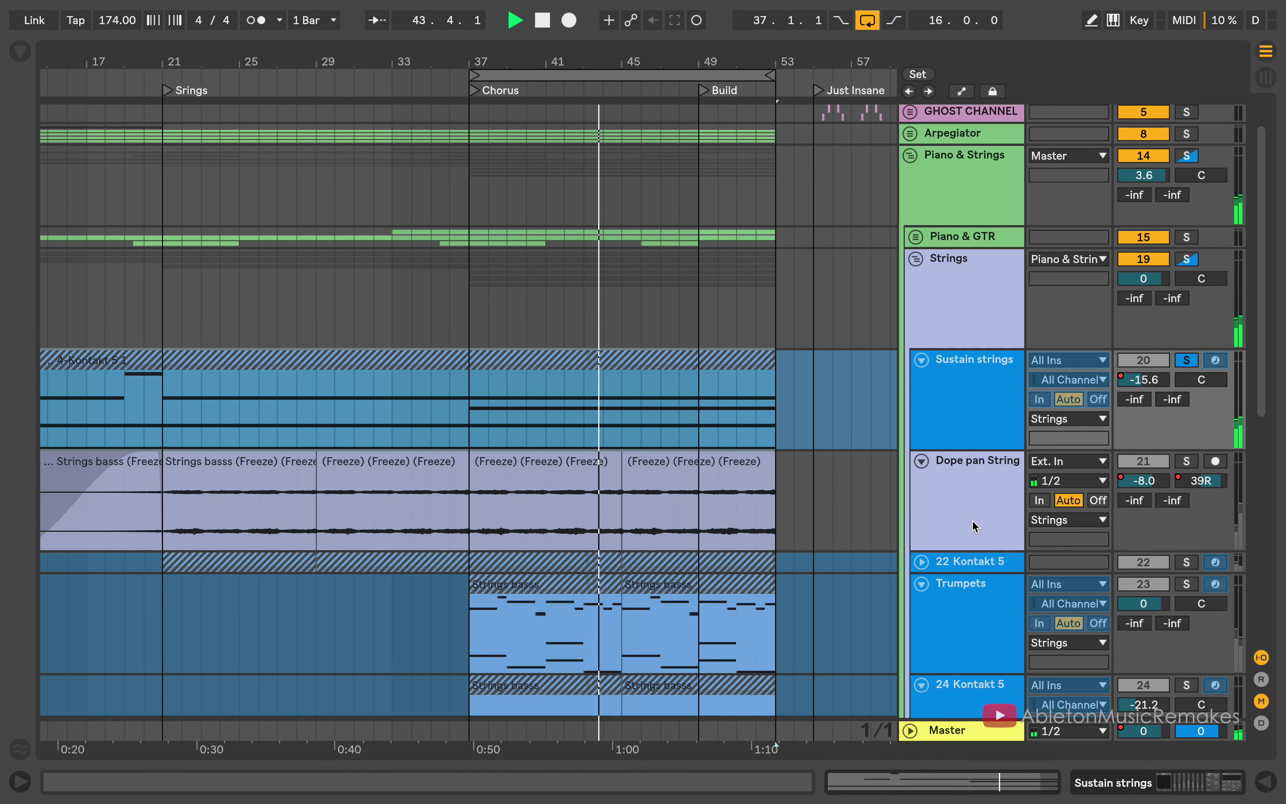
# Solo the Dope pan Strings track, inspect its track panning automation, and collapse the track
pyautogui.click(1008, 492)
pyautogui.press('s')
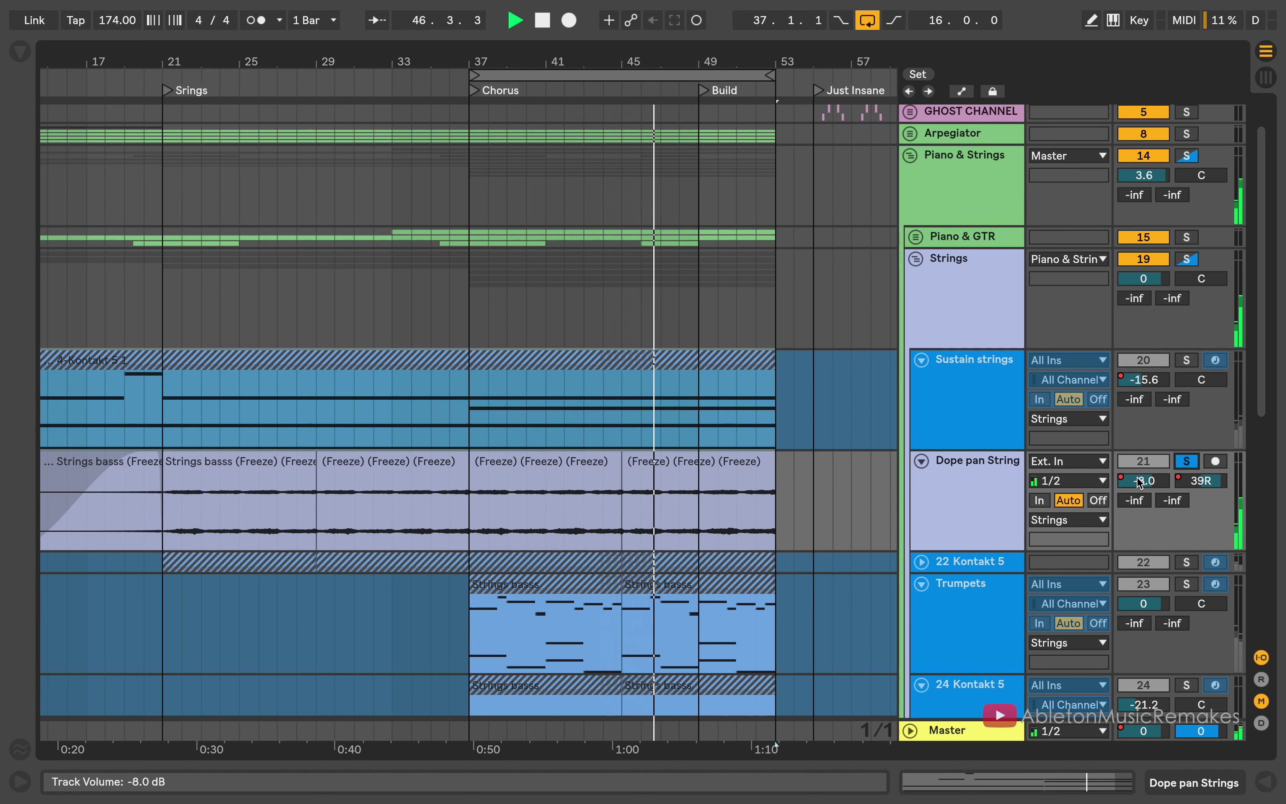
pyautogui.press('a')
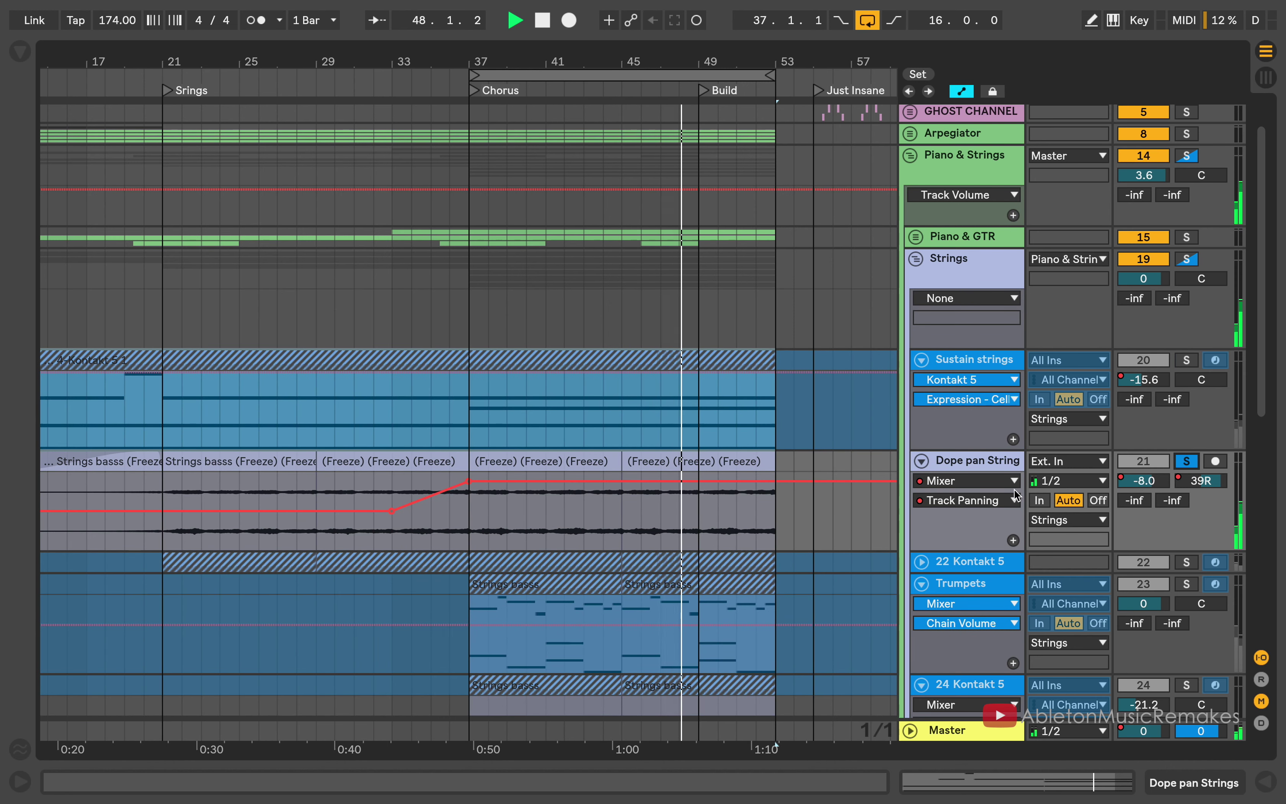
pyautogui.click(990, 481)
pyautogui.click(940, 483)
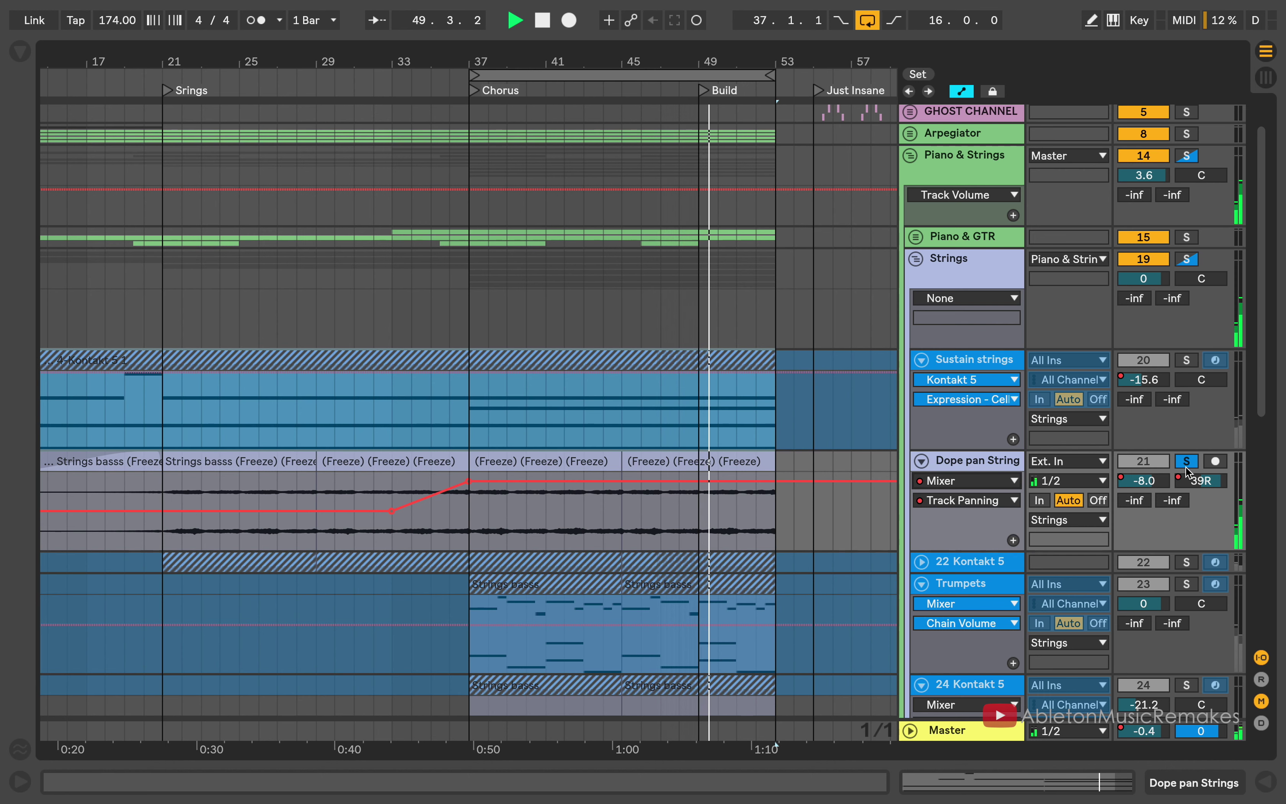
pyautogui.press('a')
pyautogui.click(922, 461)
# Expand and solo the 22 Kontakt 5 track and examine the notes of its chorus clip
pyautogui.click(922, 483)
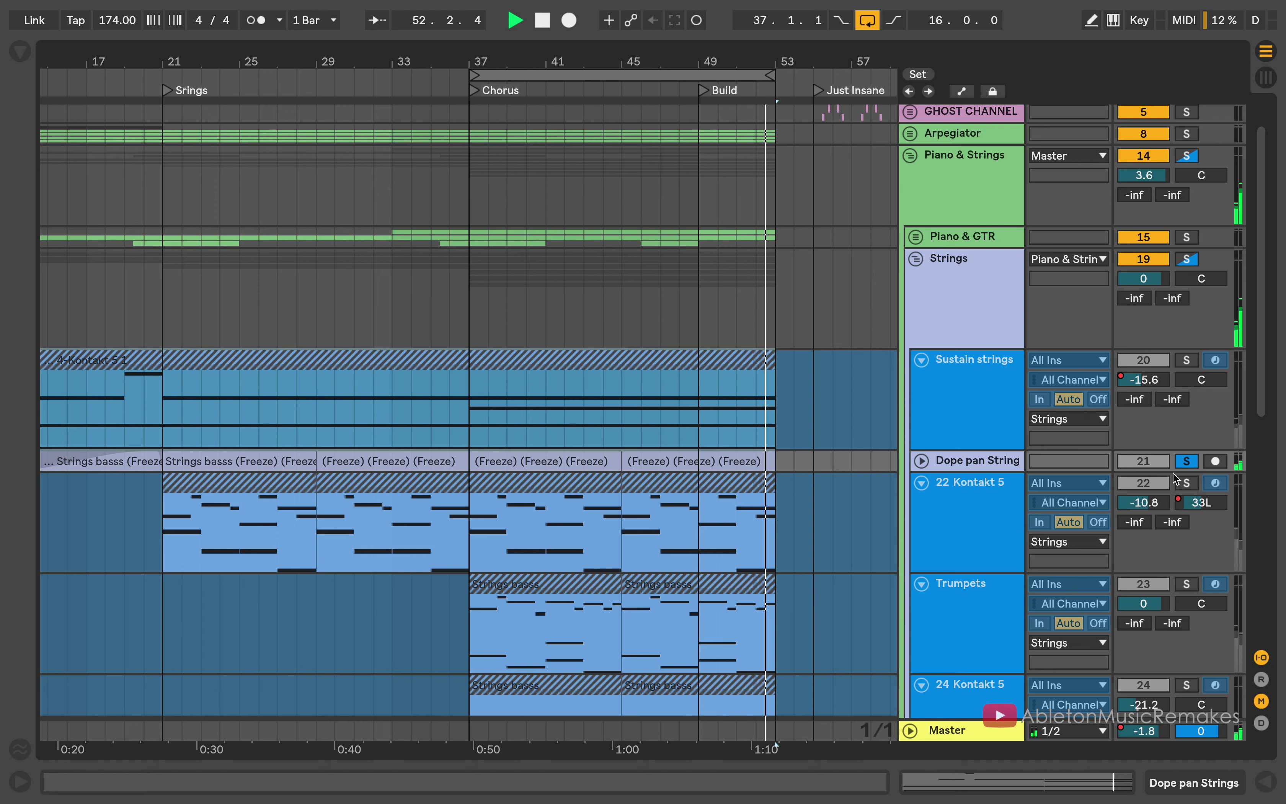
pyautogui.doubleClick(531, 494)
pyautogui.moveTo(642, 531); pyautogui.dragTo(659, 44)
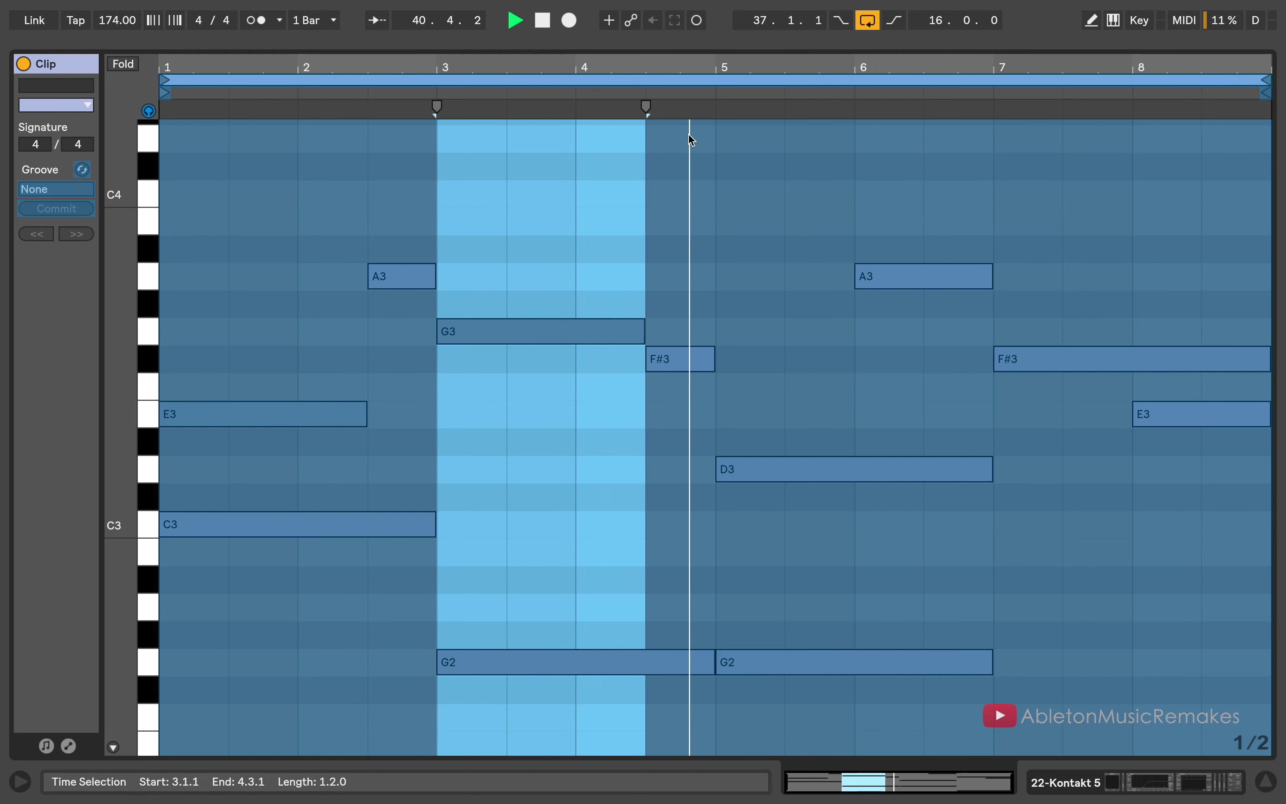
pyautogui.doubleClick(685, 44)
# Solo the Trumpets, 24 Kontakt 5 and 25 Kontakt 5 tracks in turn to hear each part
pyautogui.scroll(2, 744, 268)
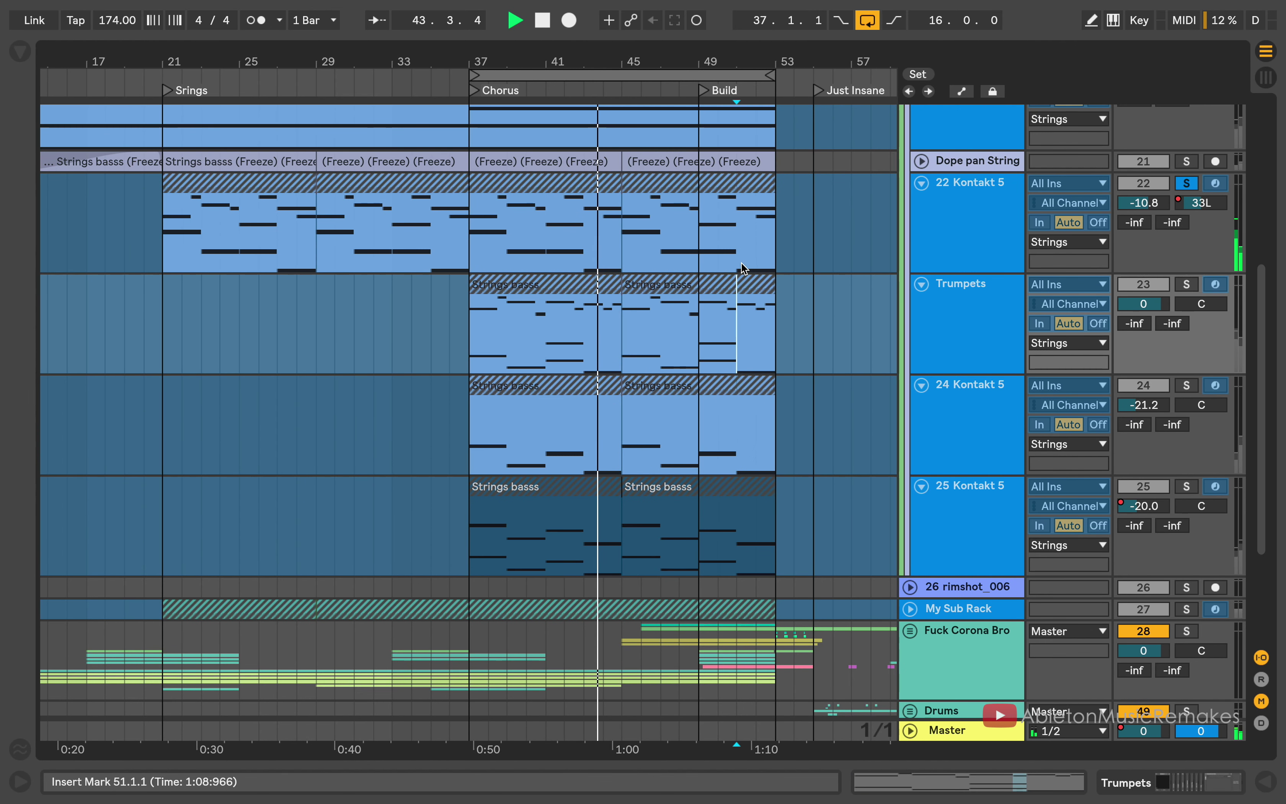
pyautogui.click(1186, 285)
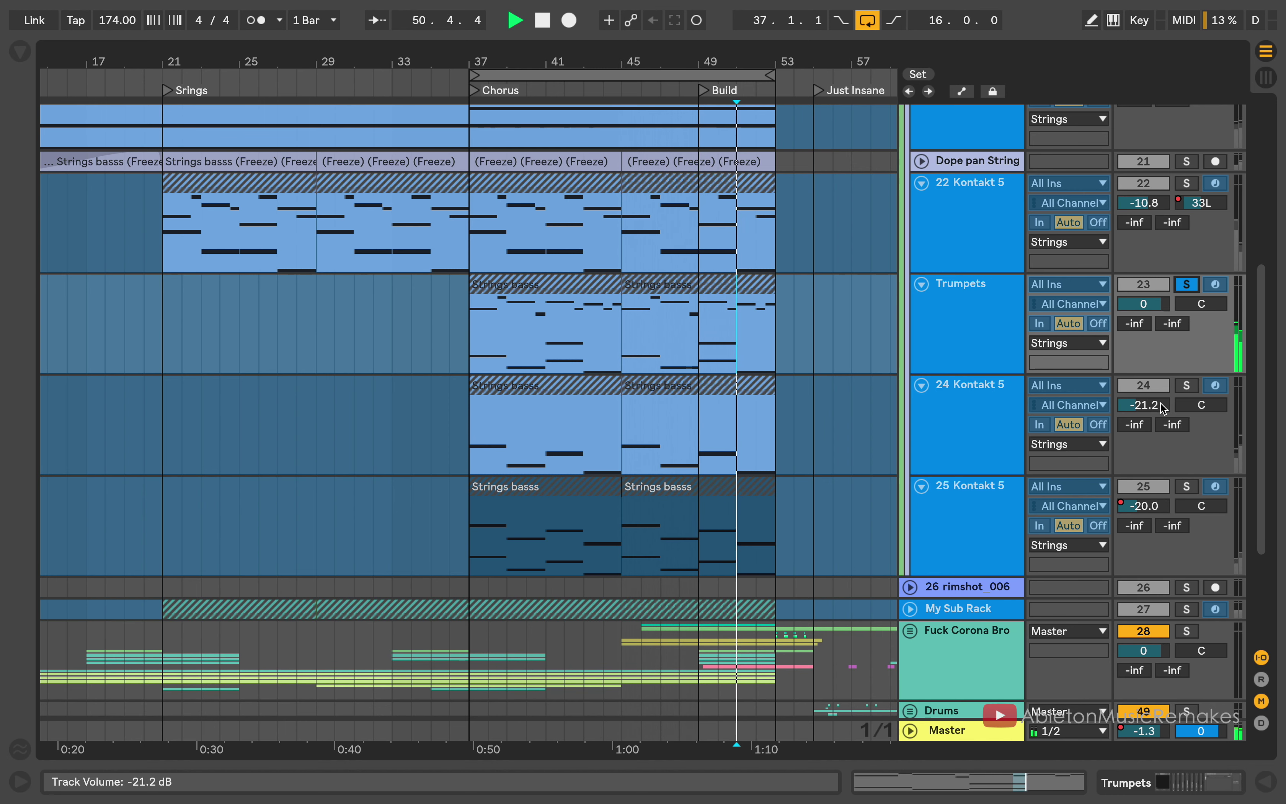
pyautogui.click(1186, 386)
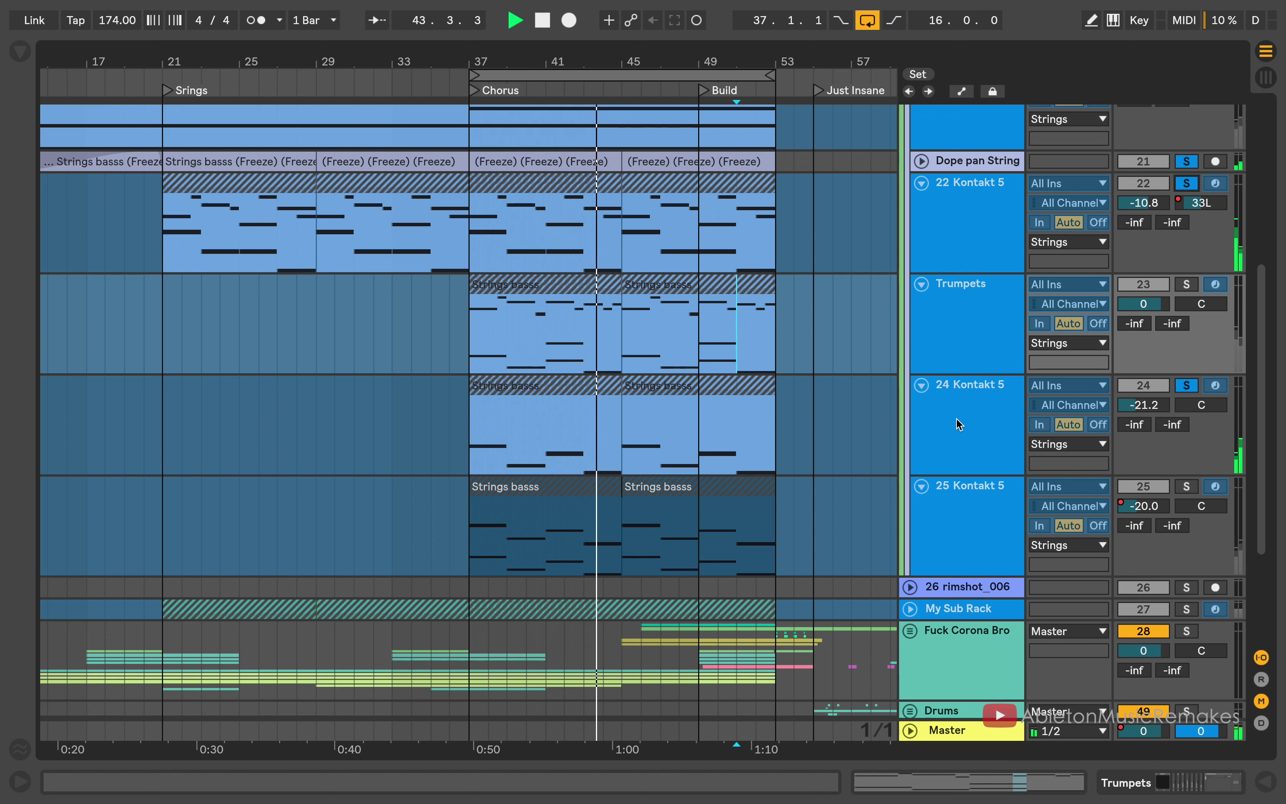
pyautogui.click(1186, 486)
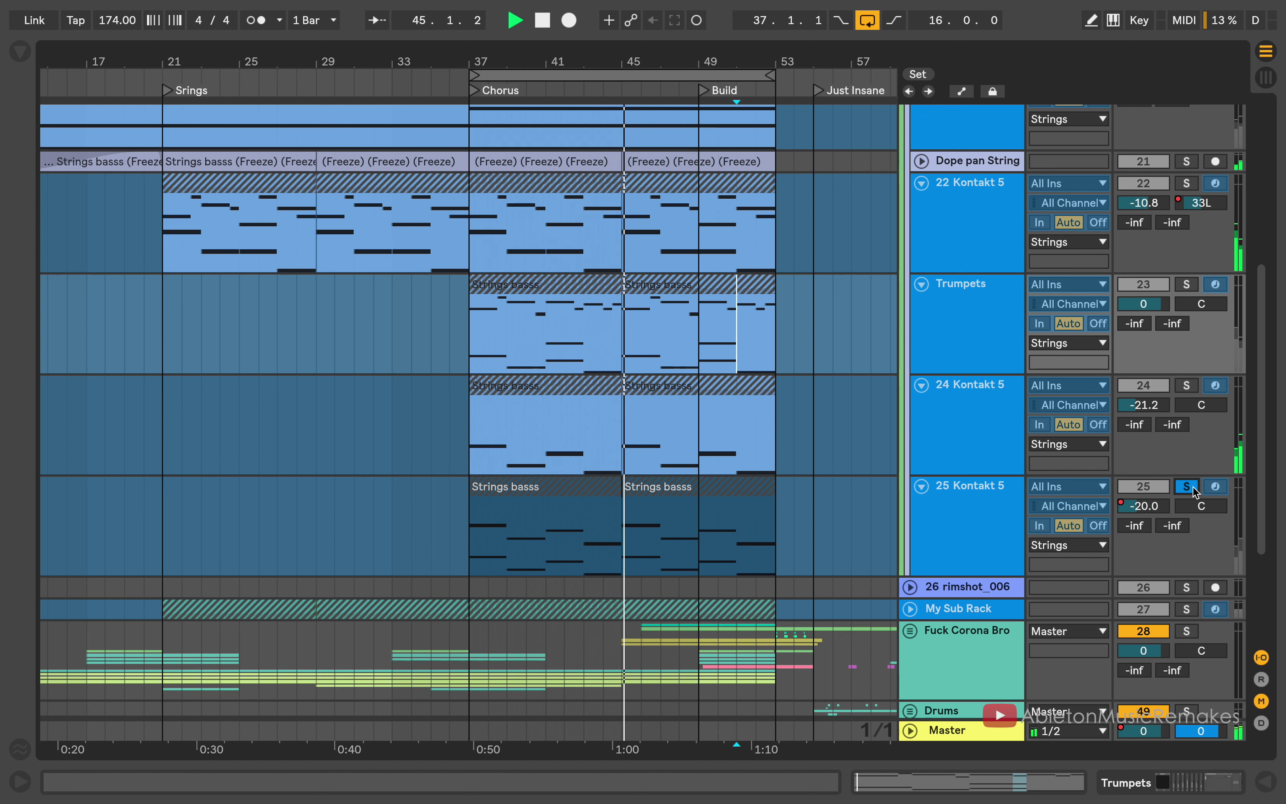
# Audition 25 Kontakt 5 from the start of the chorus at a volume of -2.8 dB and re-enable its automation
pyautogui.click(524, 567)
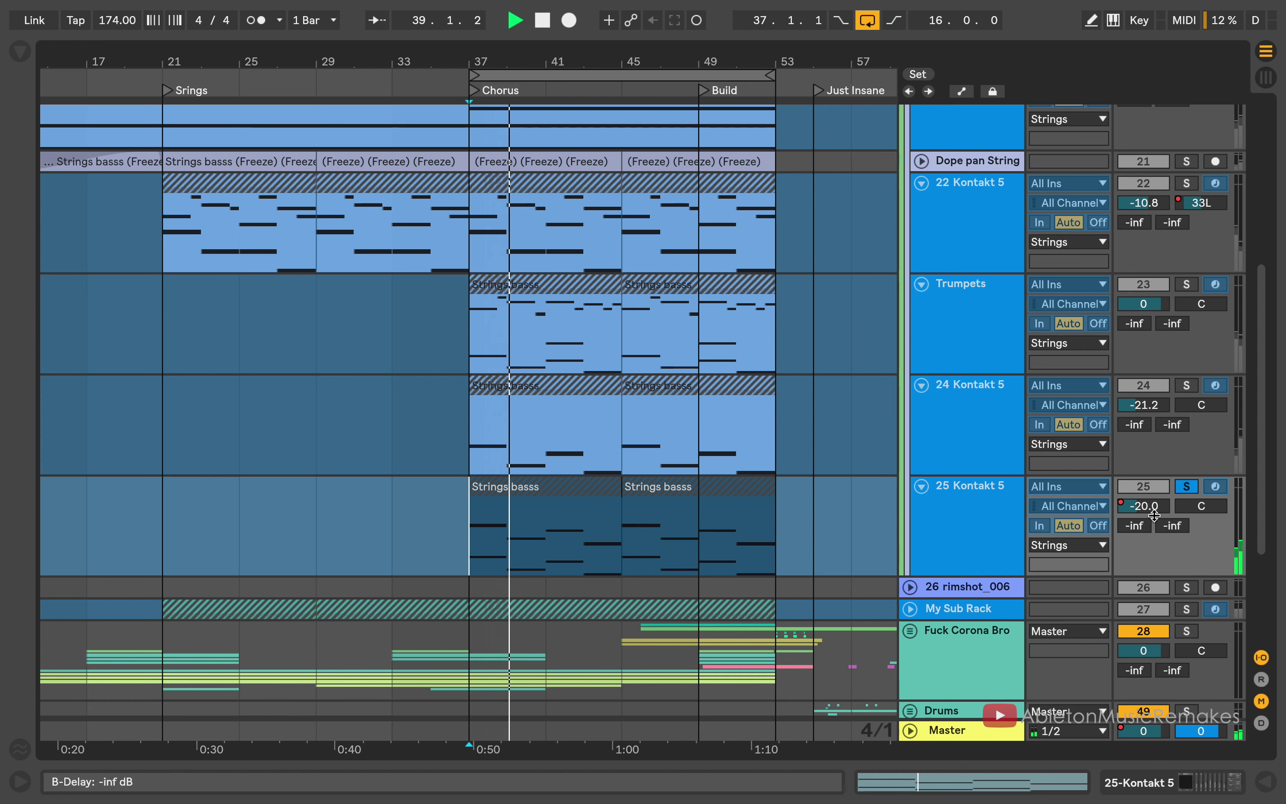
pyautogui.moveTo(1151, 521); pyautogui.dragTo(1153, 513)
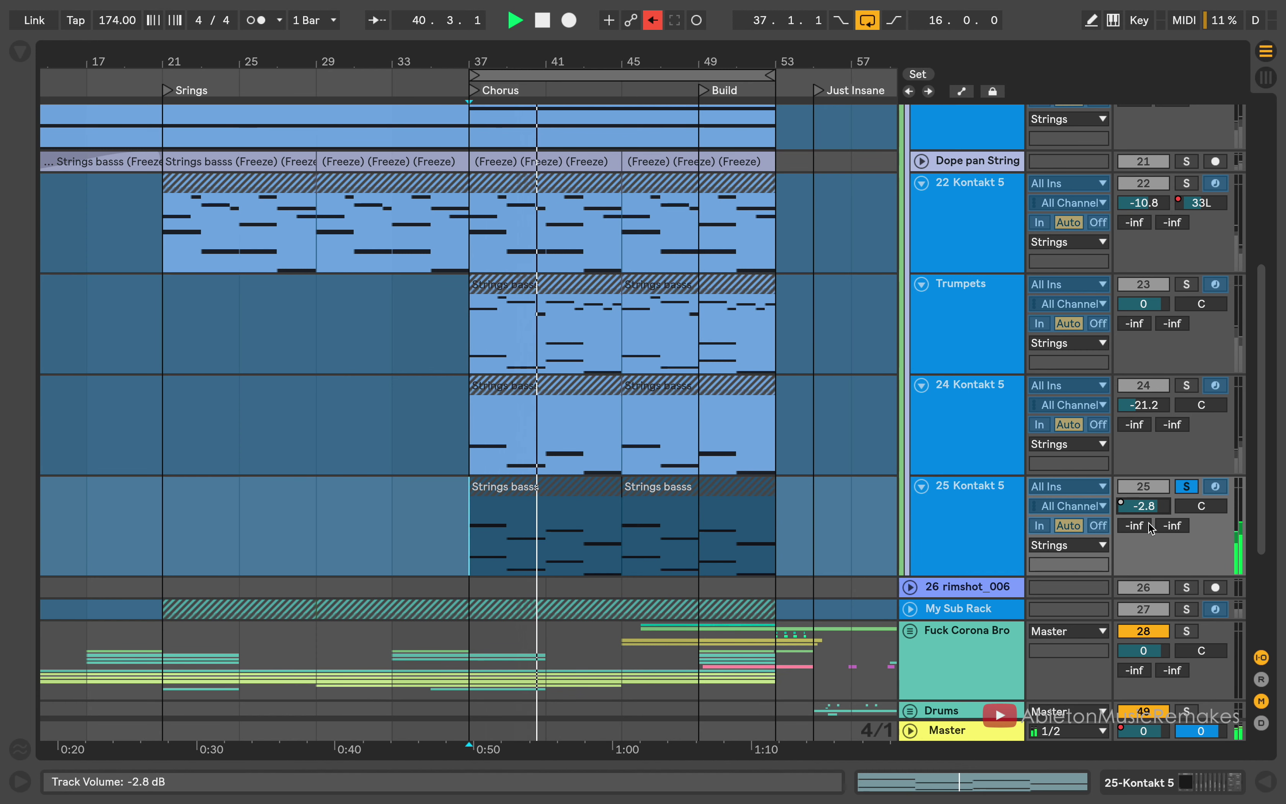
pyautogui.click(655, 20)
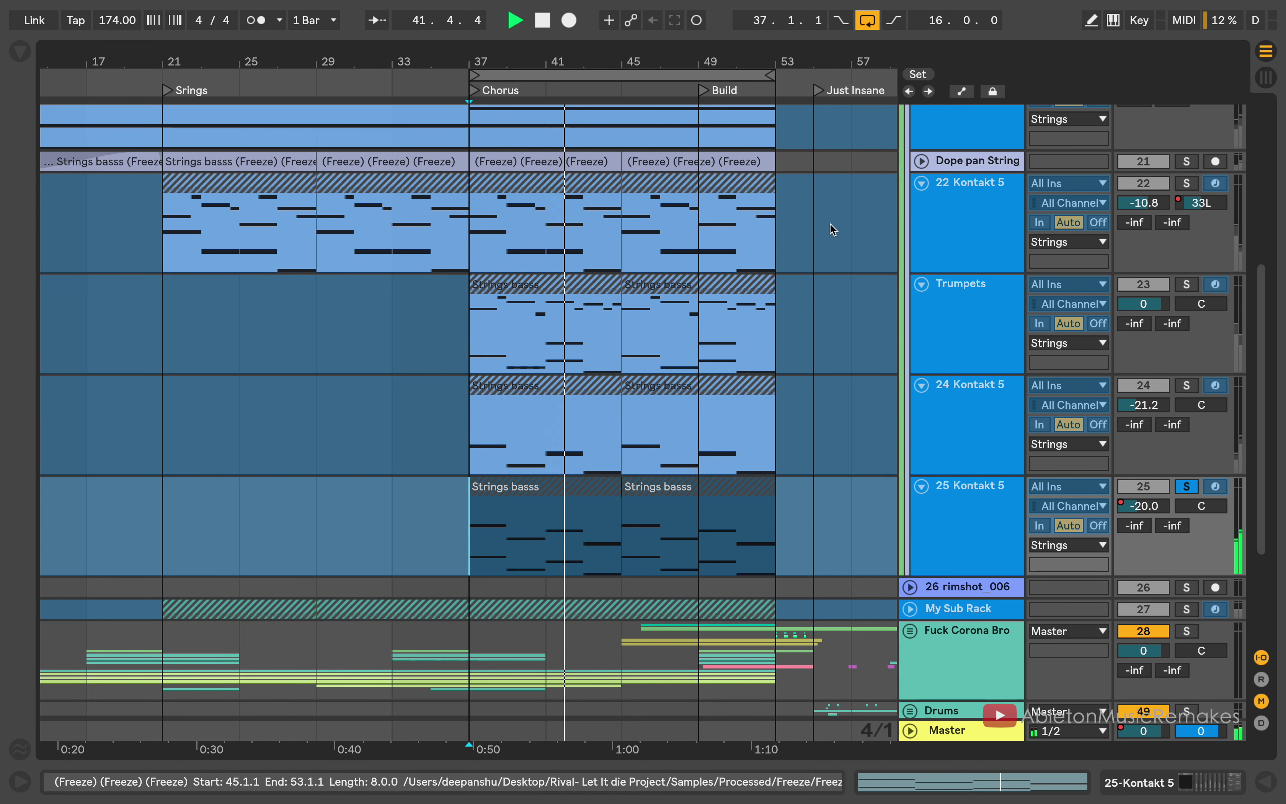
# Solo the whole Strings group together with Piano & GTR and expand the Piano & GTR group
pyautogui.scroll(5, 829, 234)
pyautogui.scroll(-3, 938, 280)
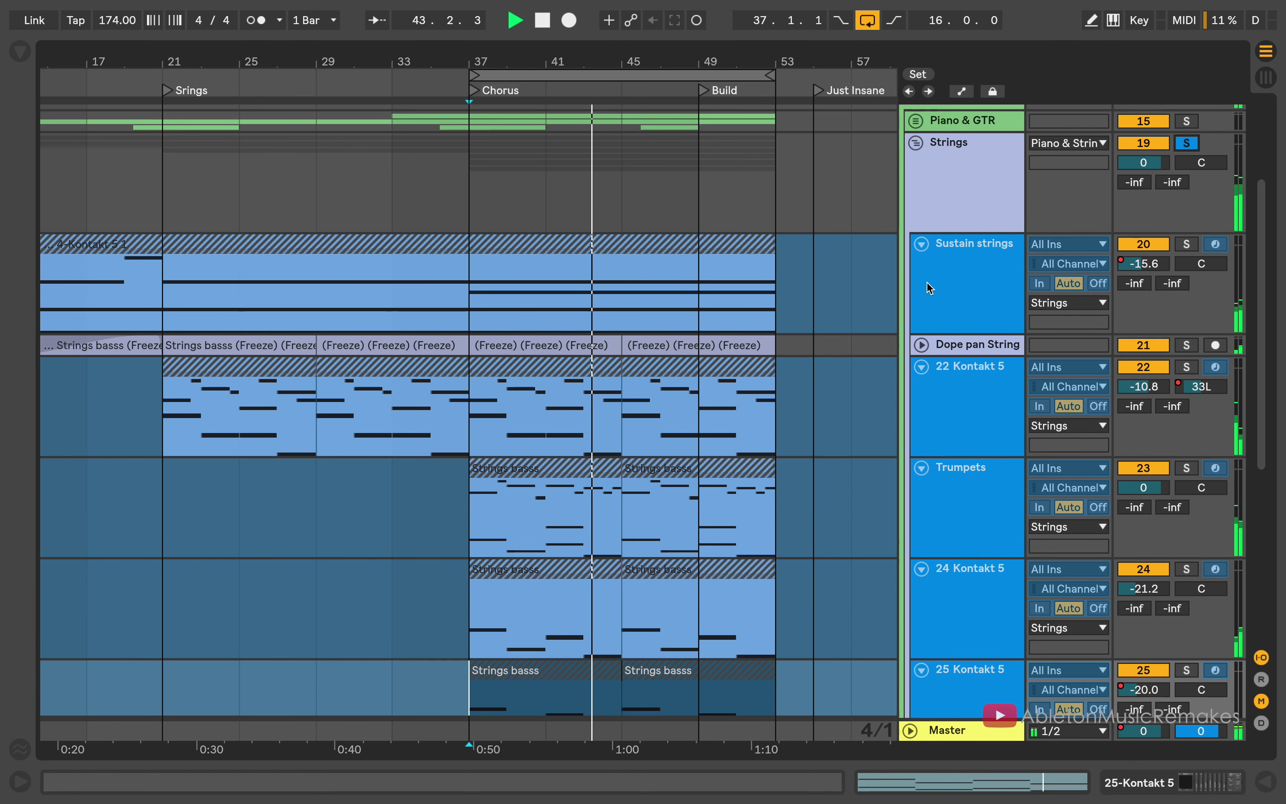
pyautogui.click(1187, 122)
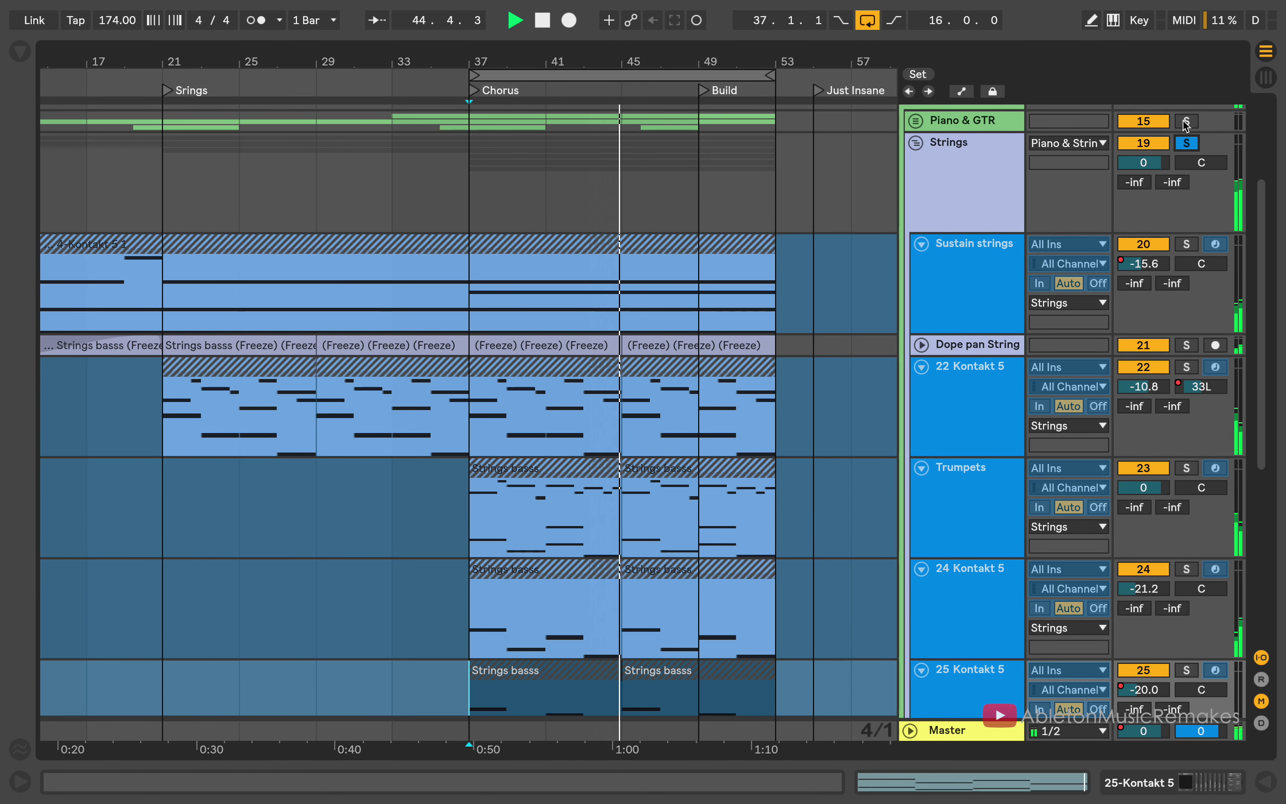
pyautogui.click(916, 122)
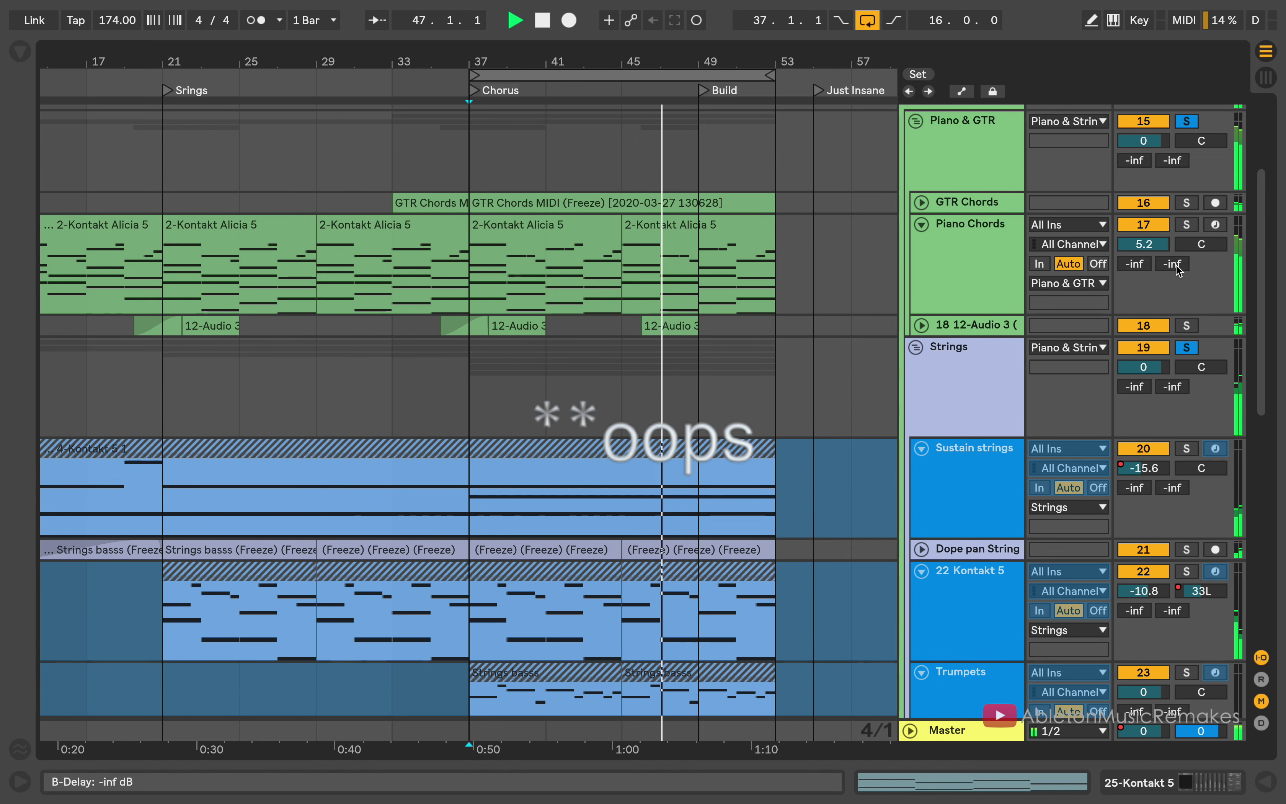
# Set the Piano Chords volume to -3.5 dB and collapse the piano and strings groups
pyautogui.moveTo(1144, 244); pyautogui.dragTo(1144, 264)
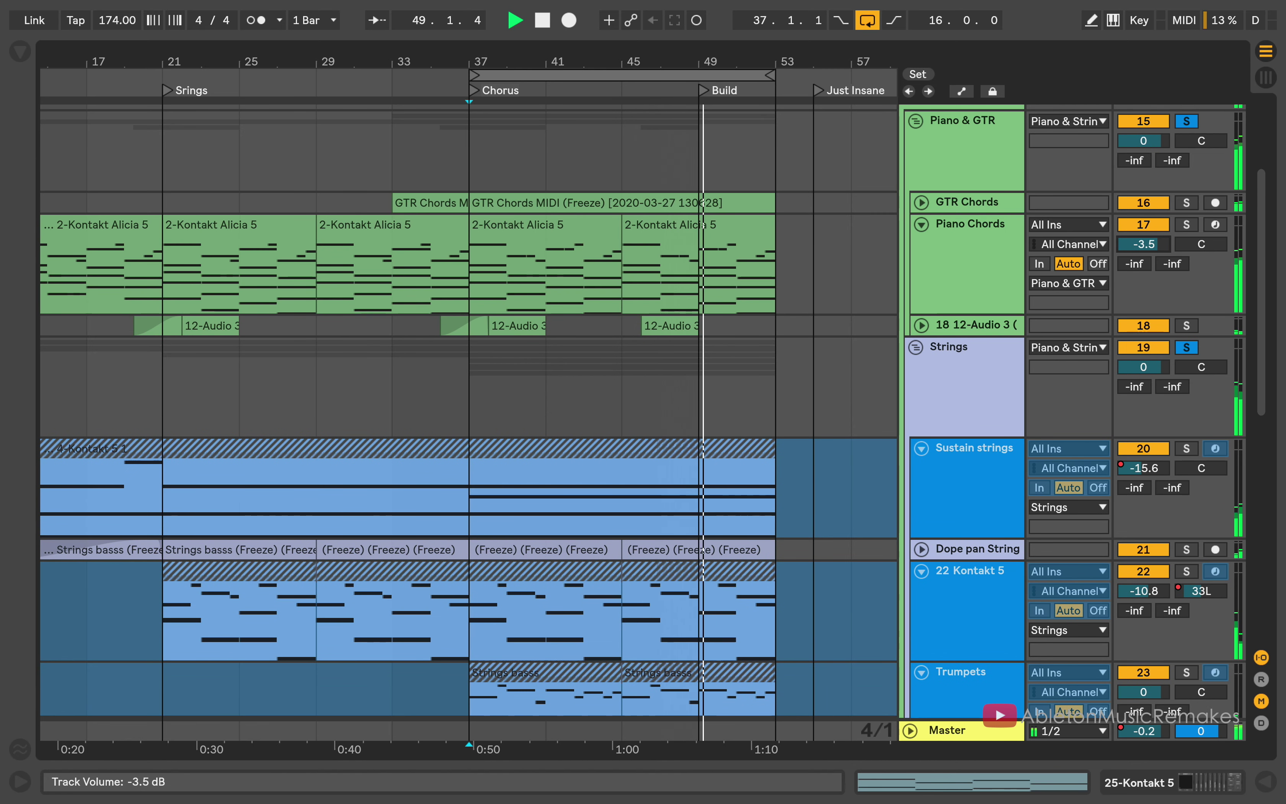
pyautogui.click(921, 226)
pyautogui.click(914, 122)
pyautogui.click(915, 188)
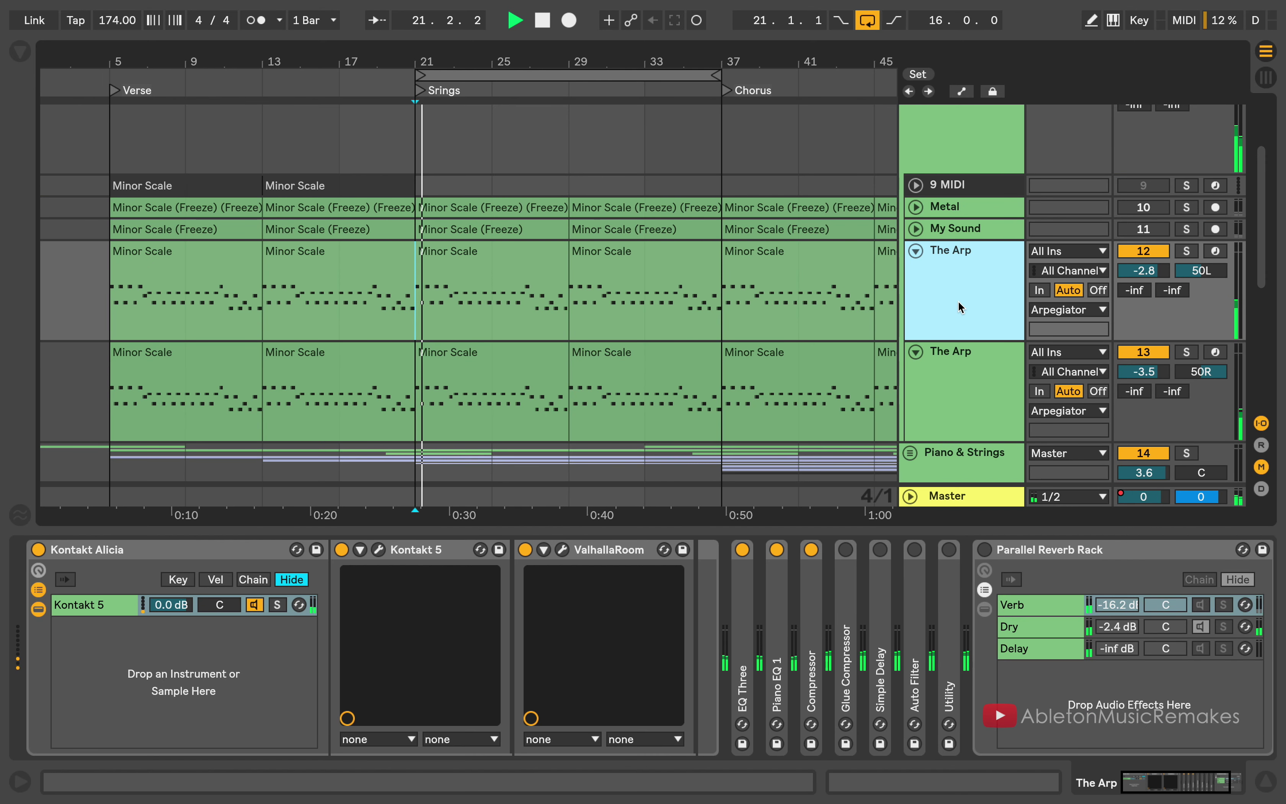
# Set the Makeup of the Glue Compressor on the Master track to 17.6 dB
pyautogui.doubleClick(493, 283)
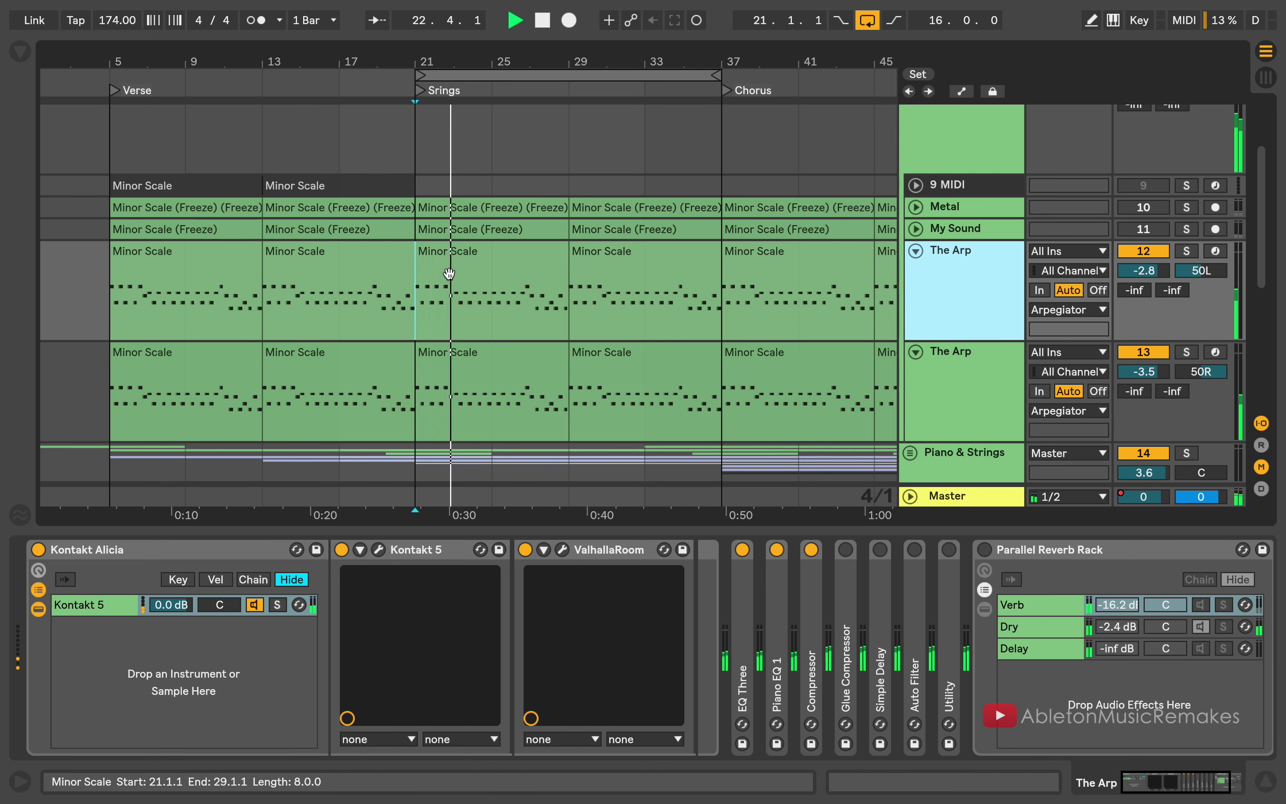
pyautogui.hotkey('shift', 'Tab')
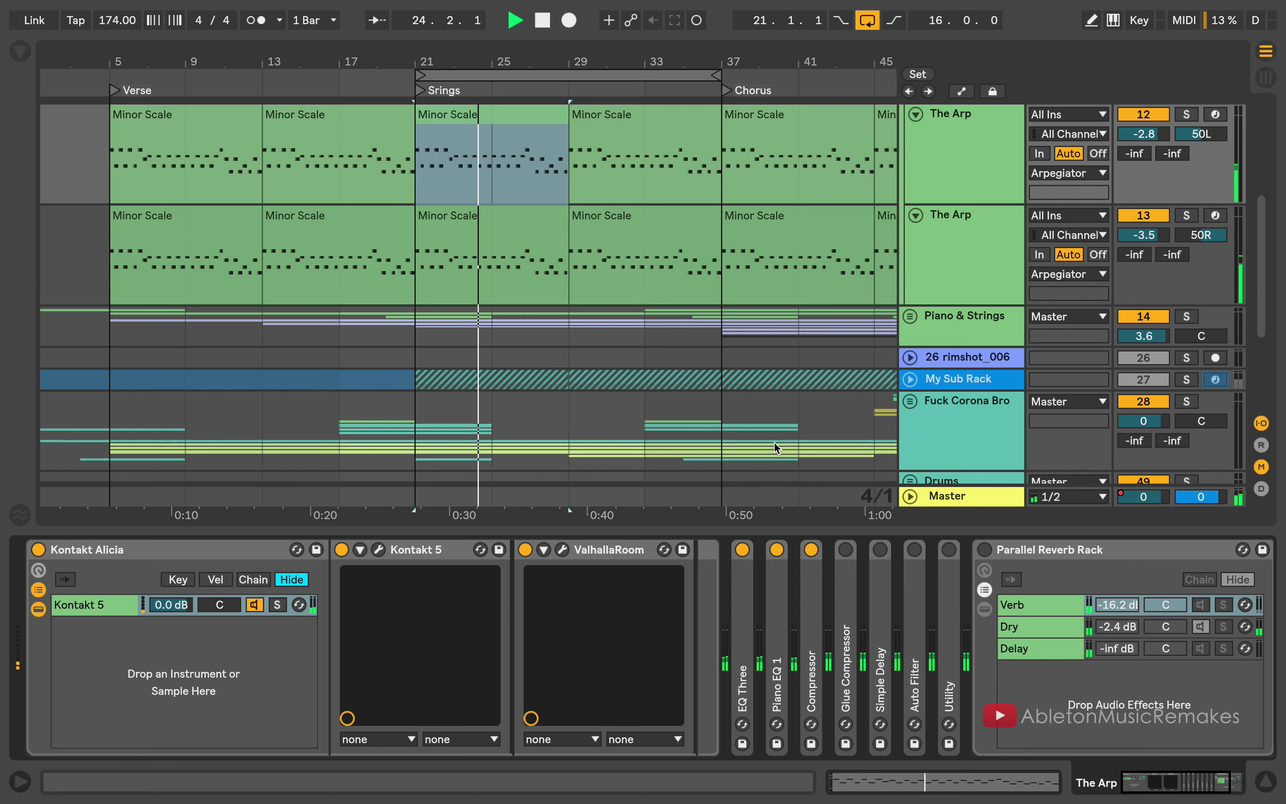
pyautogui.click(968, 500)
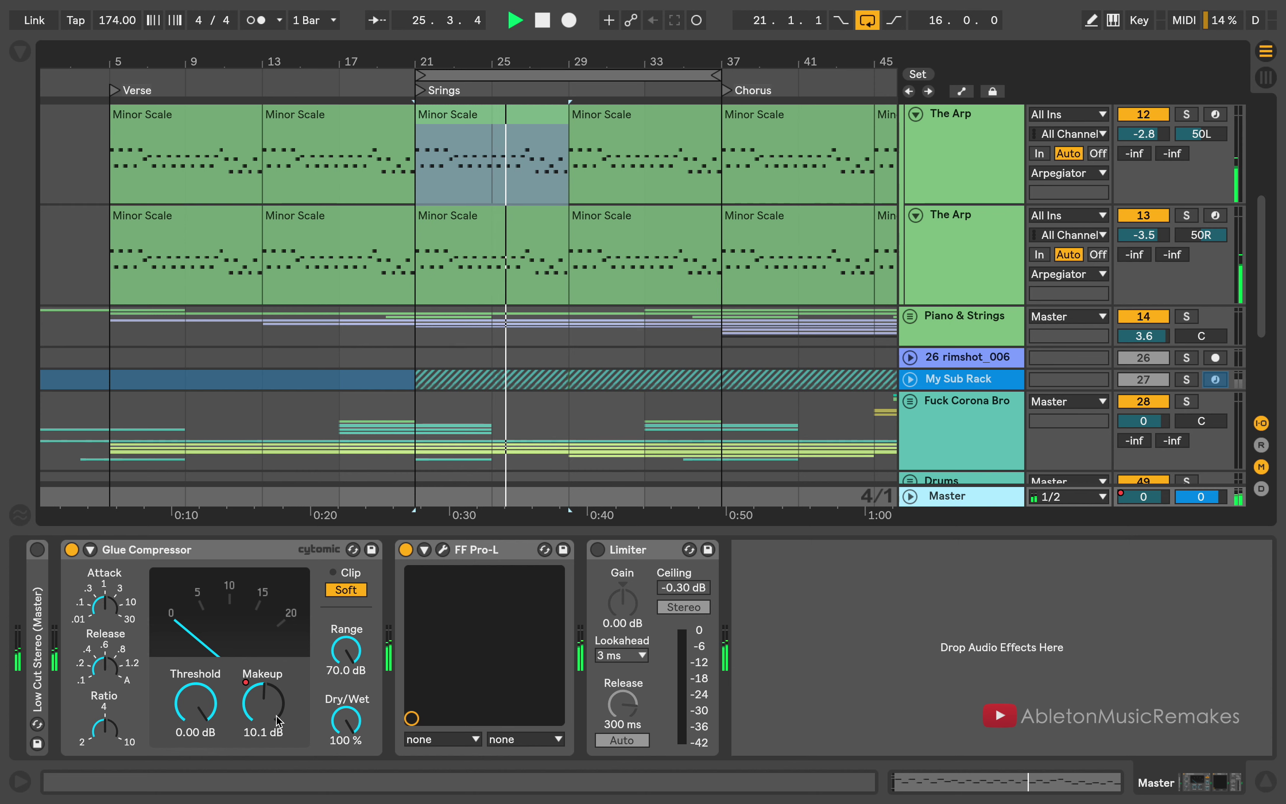
pyautogui.moveTo(280, 719); pyautogui.dragTo(280, 703)
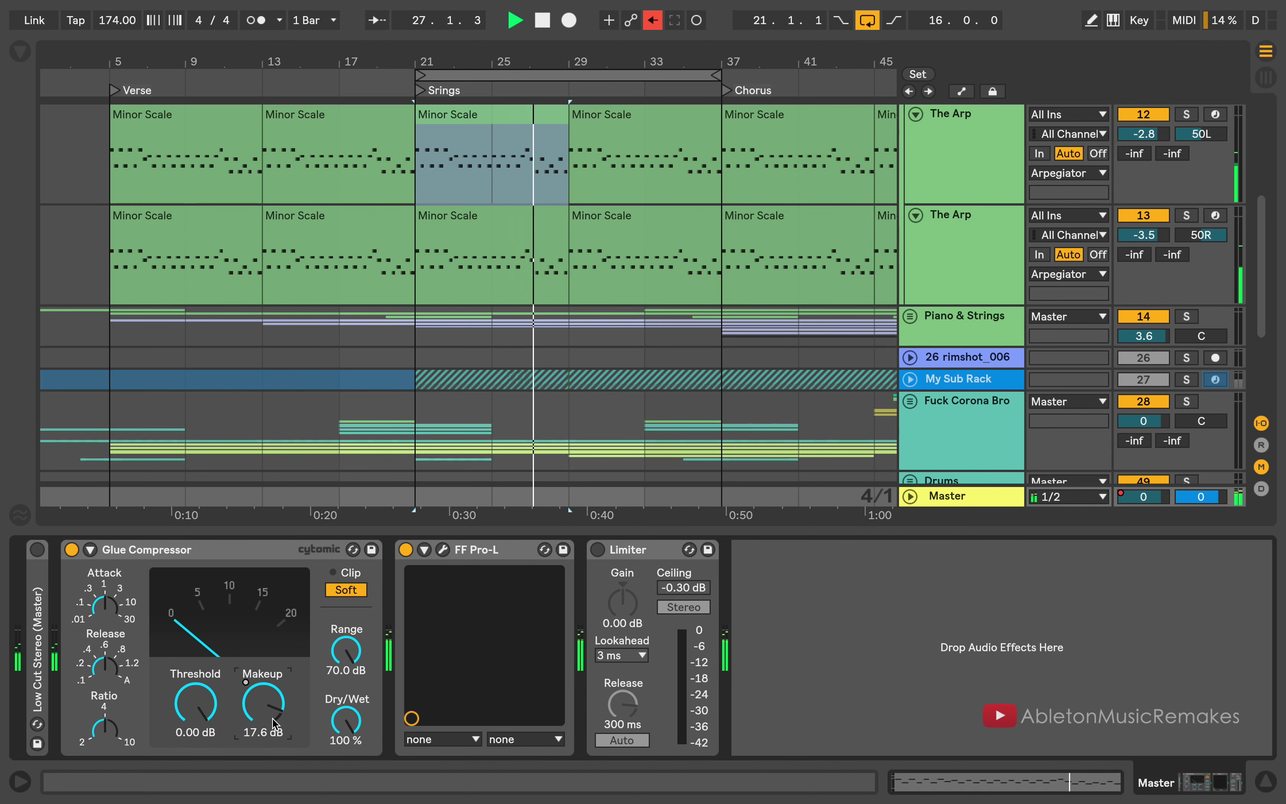
# Solo My Sound, Metal and the whole Arpegiator group in turn, and collapse the Arpegiator group
pyautogui.click(1000, 269)
pyautogui.scroll(3, 1001, 269)
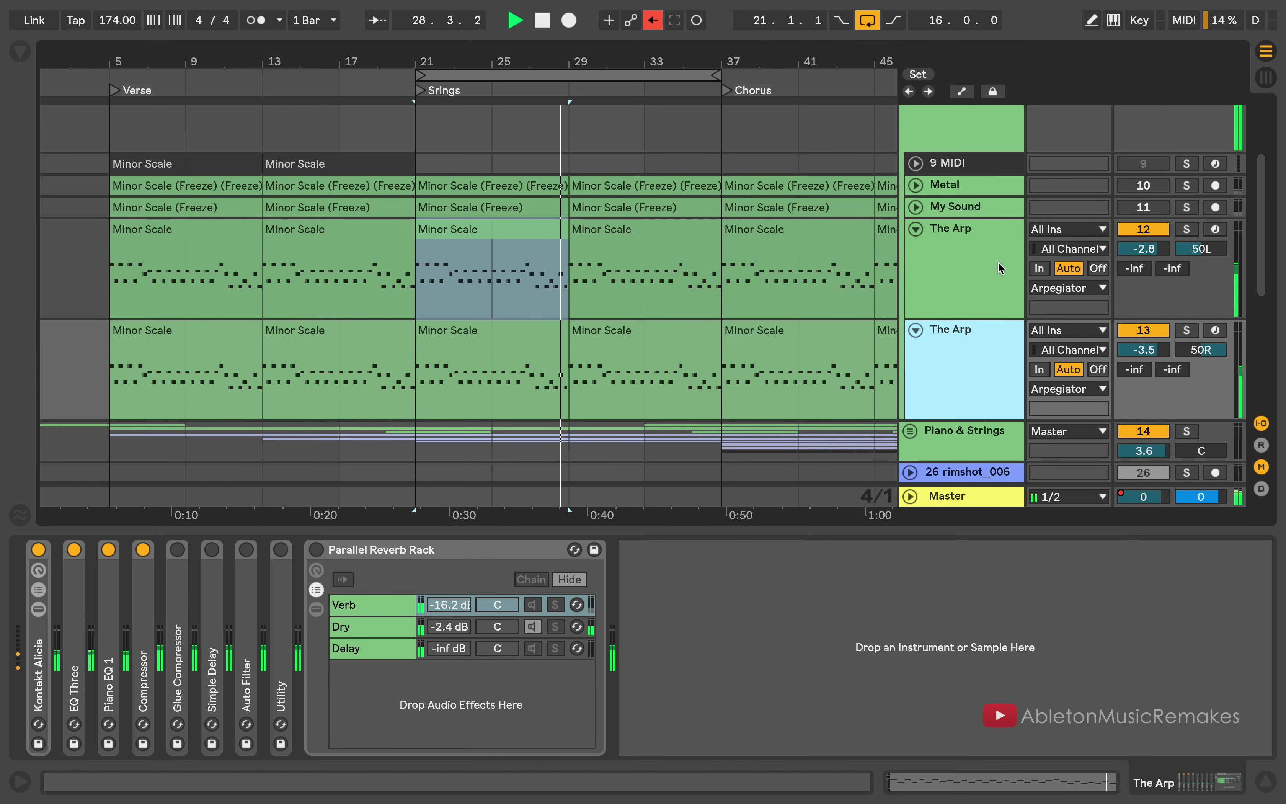
pyautogui.scroll(2, 1207, 237)
pyautogui.click(1190, 254)
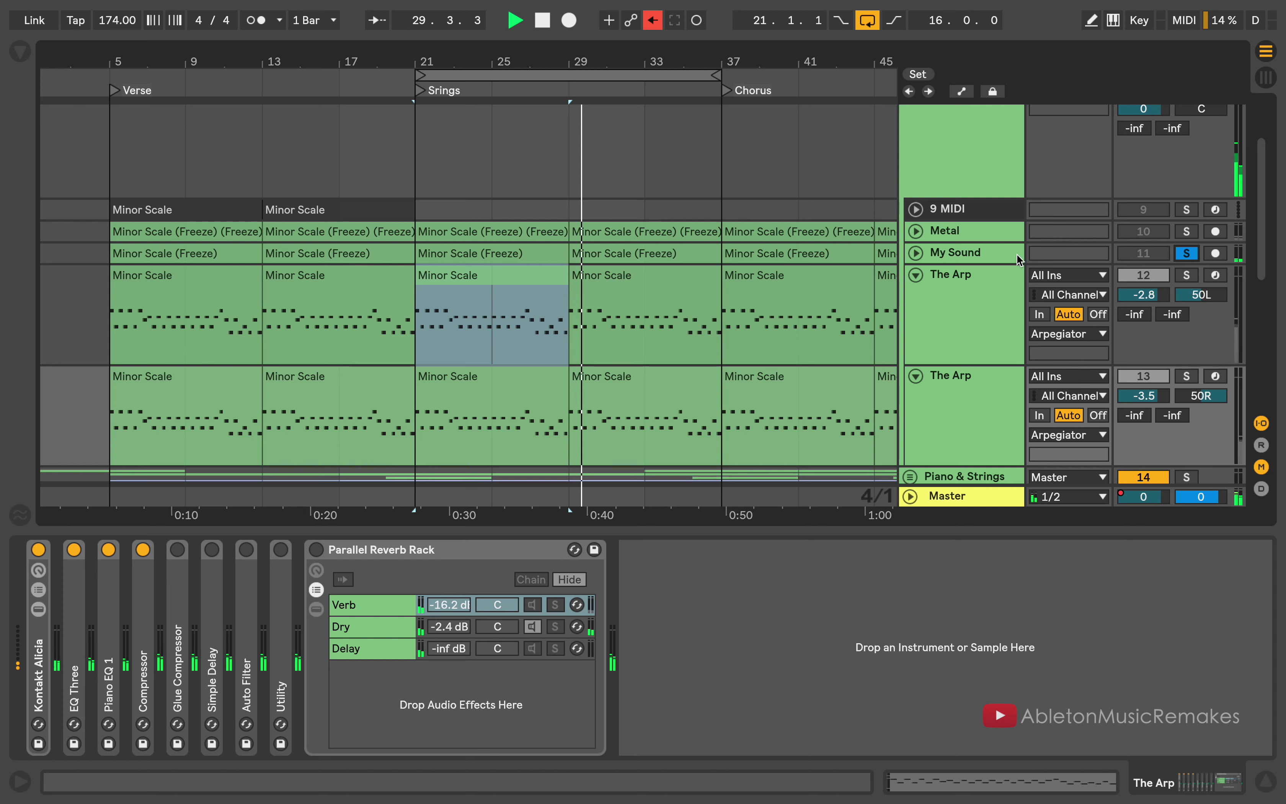
pyautogui.click(916, 254)
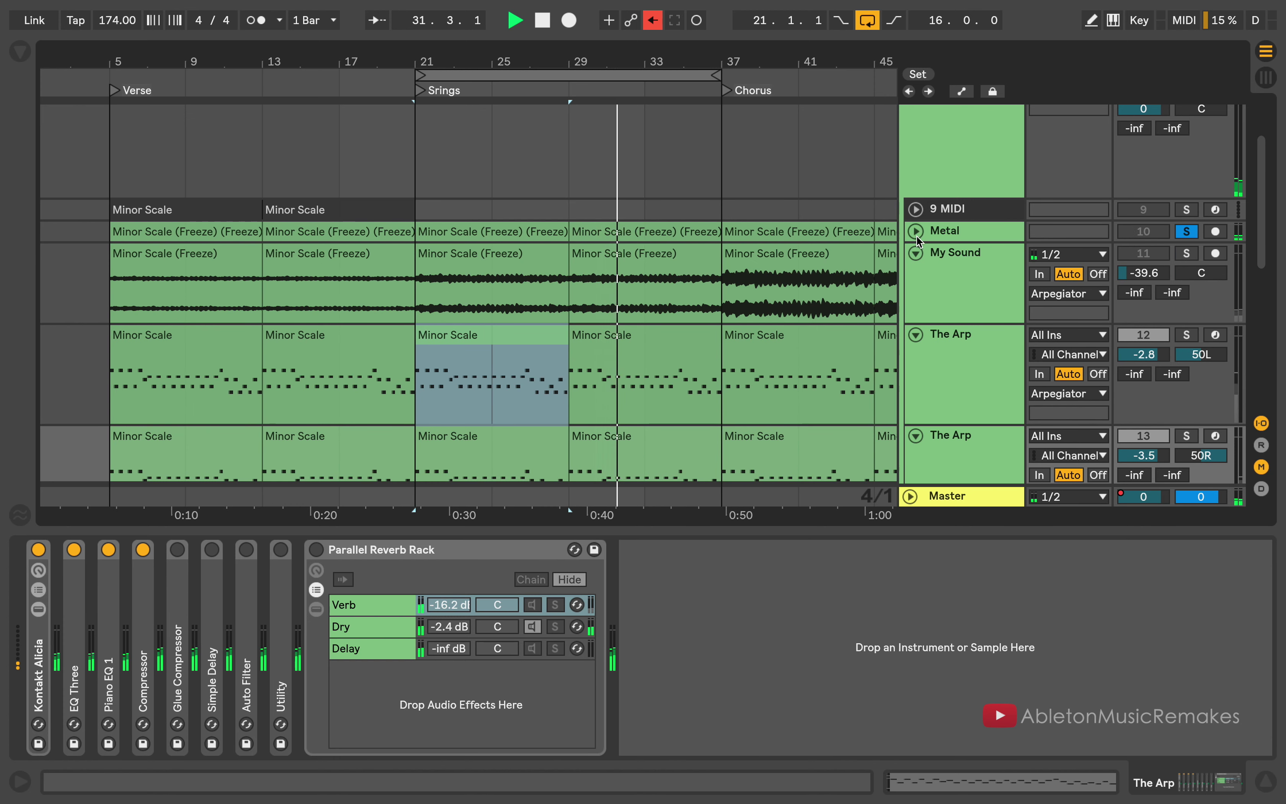
pyautogui.click(917, 232)
pyautogui.scroll(4, 1076, 219)
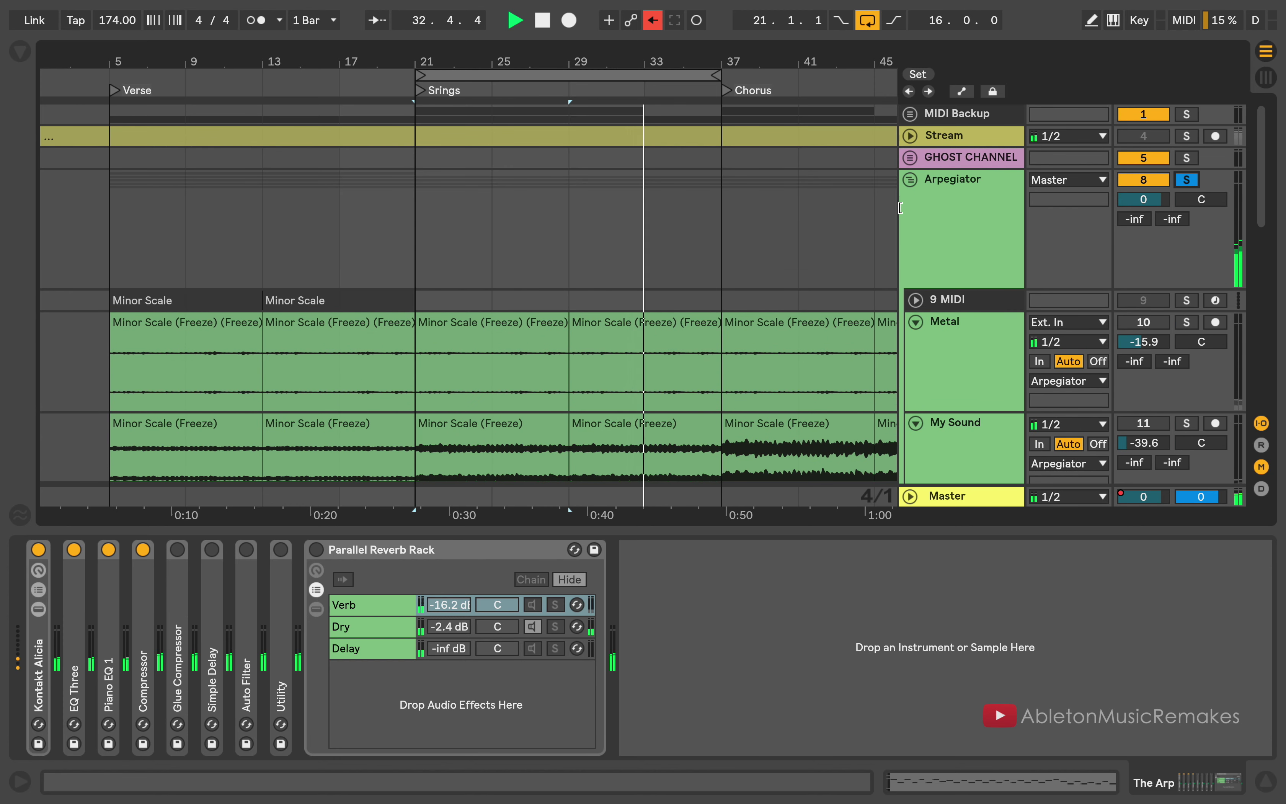
pyautogui.click(918, 182)
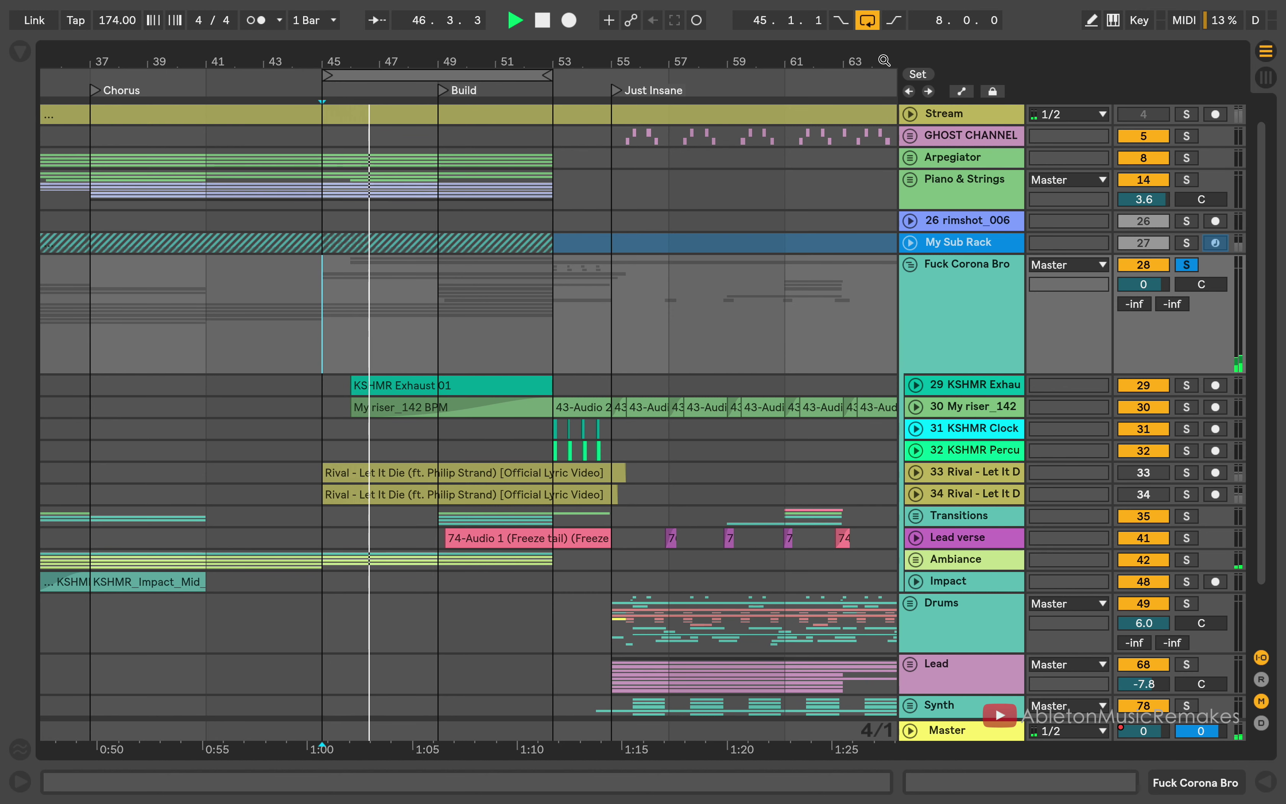
# Turn off looping, collapse group 28 and take it out of solo so all tracks play into the drop
pyautogui.press('super+l')
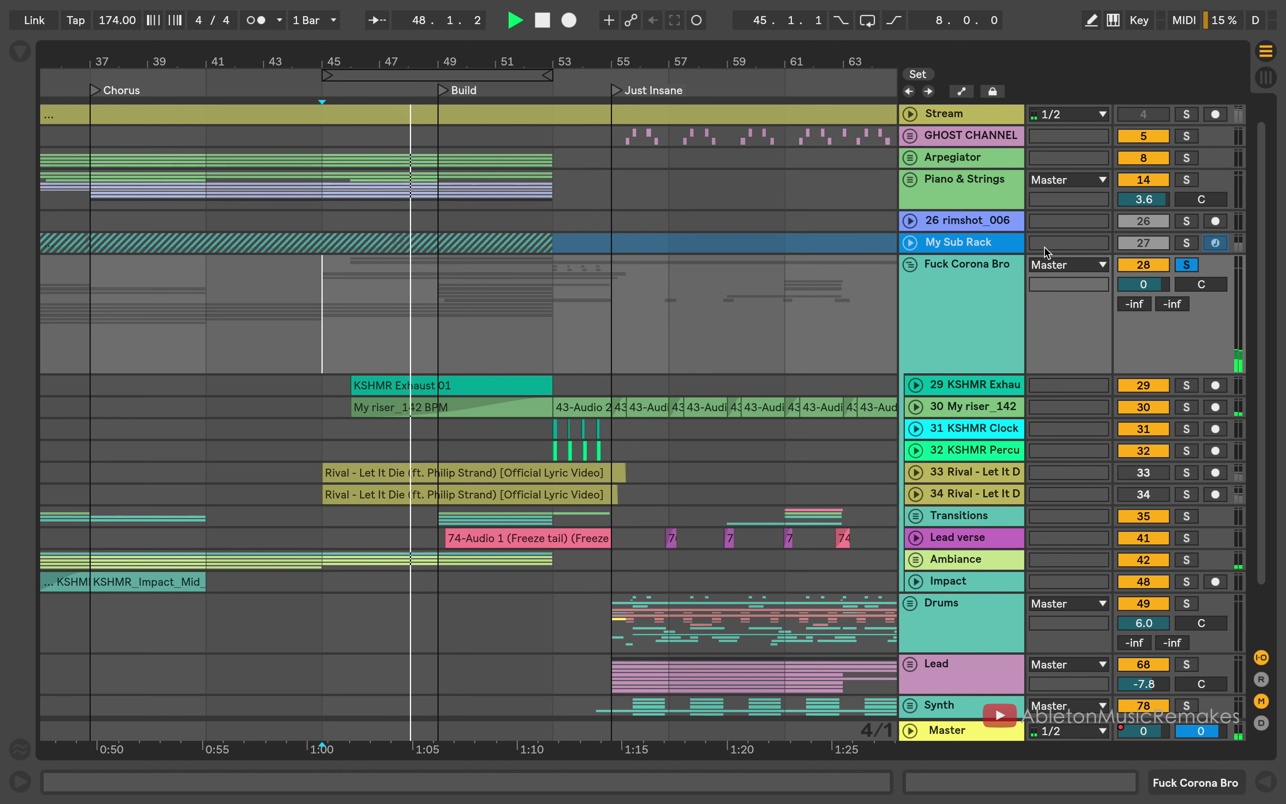
pyautogui.click(910, 264)
pyautogui.hscroll(10, 806, 274)
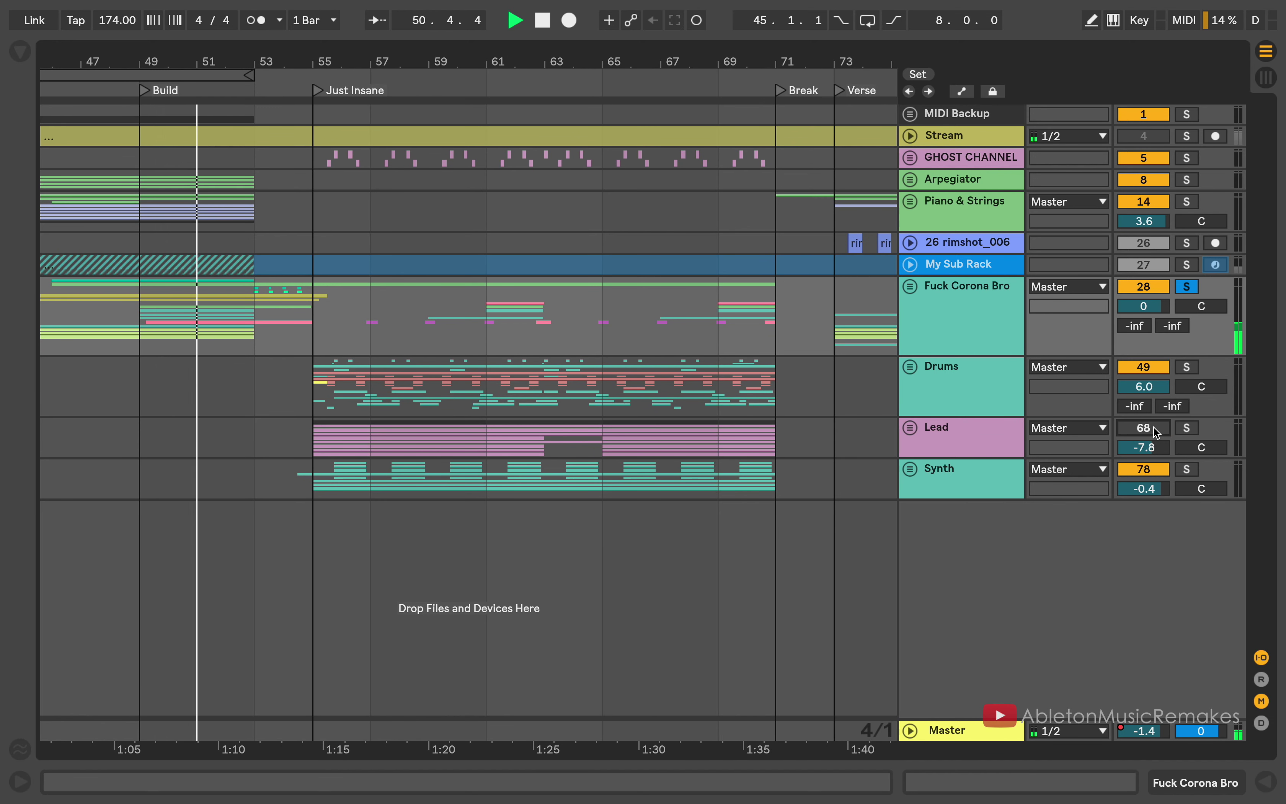
pyautogui.click(1188, 288)
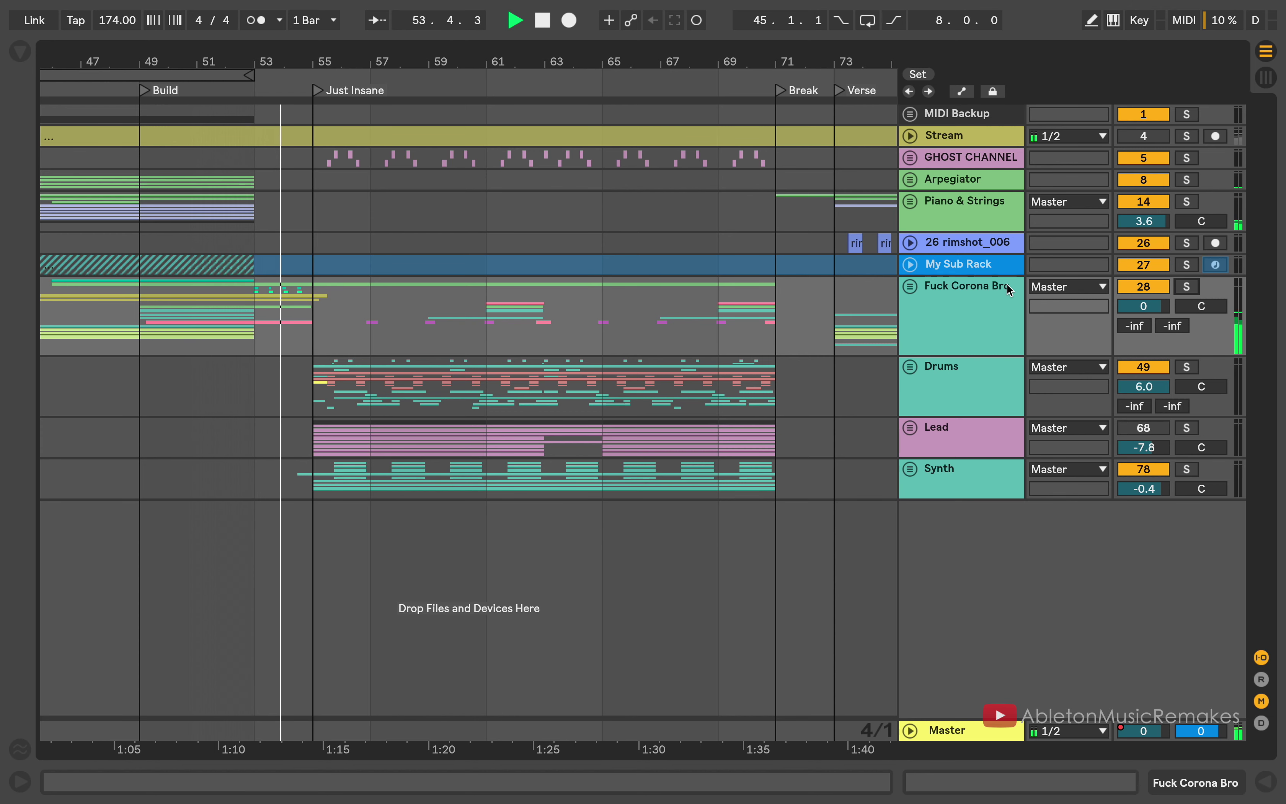
# Move the eight-bar loop range to the start of the Just Insane section at bar 55 and play the drop
pyautogui.moveTo(192, 75); pyautogui.dragTo(555, 83)
pyautogui.moveTo(461, 49); pyautogui.dragTo(379, 77)
pyautogui.moveTo(458, 63); pyautogui.dragTo(457, 49)
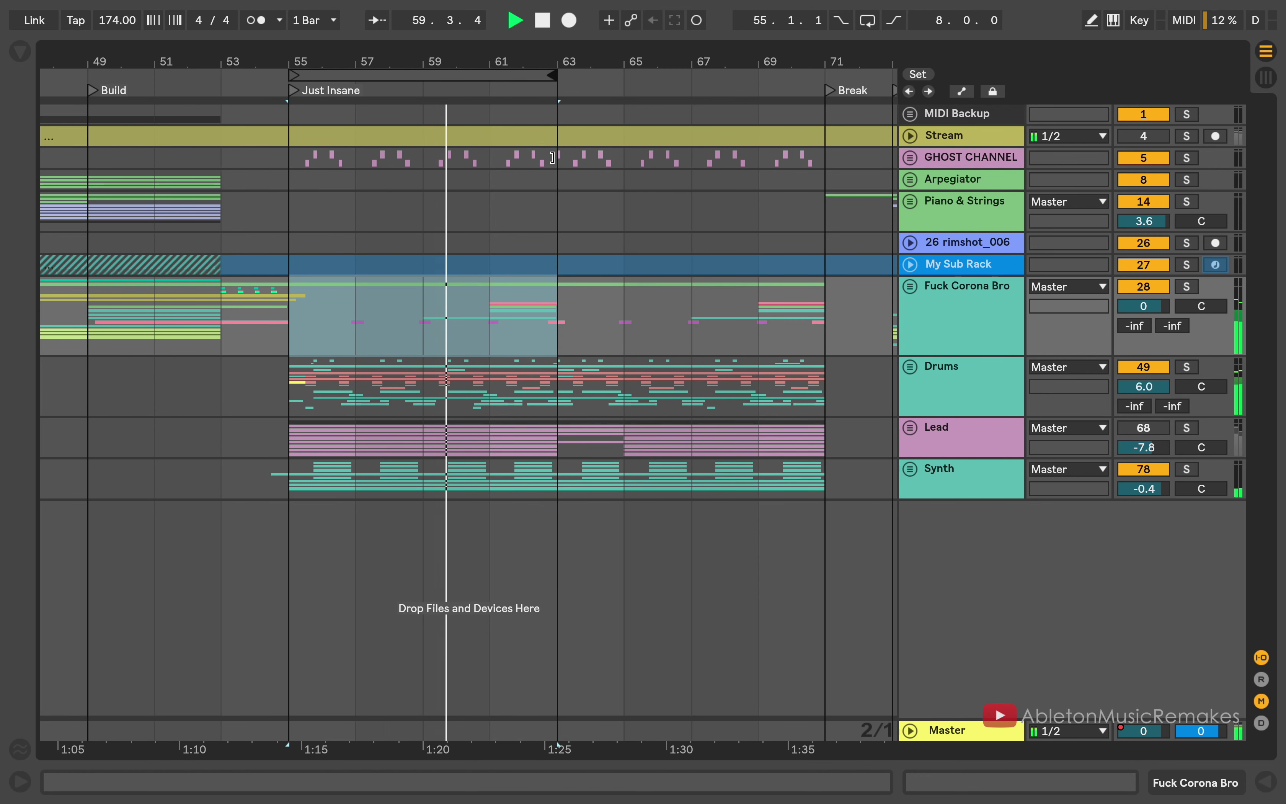
pyautogui.press('+')
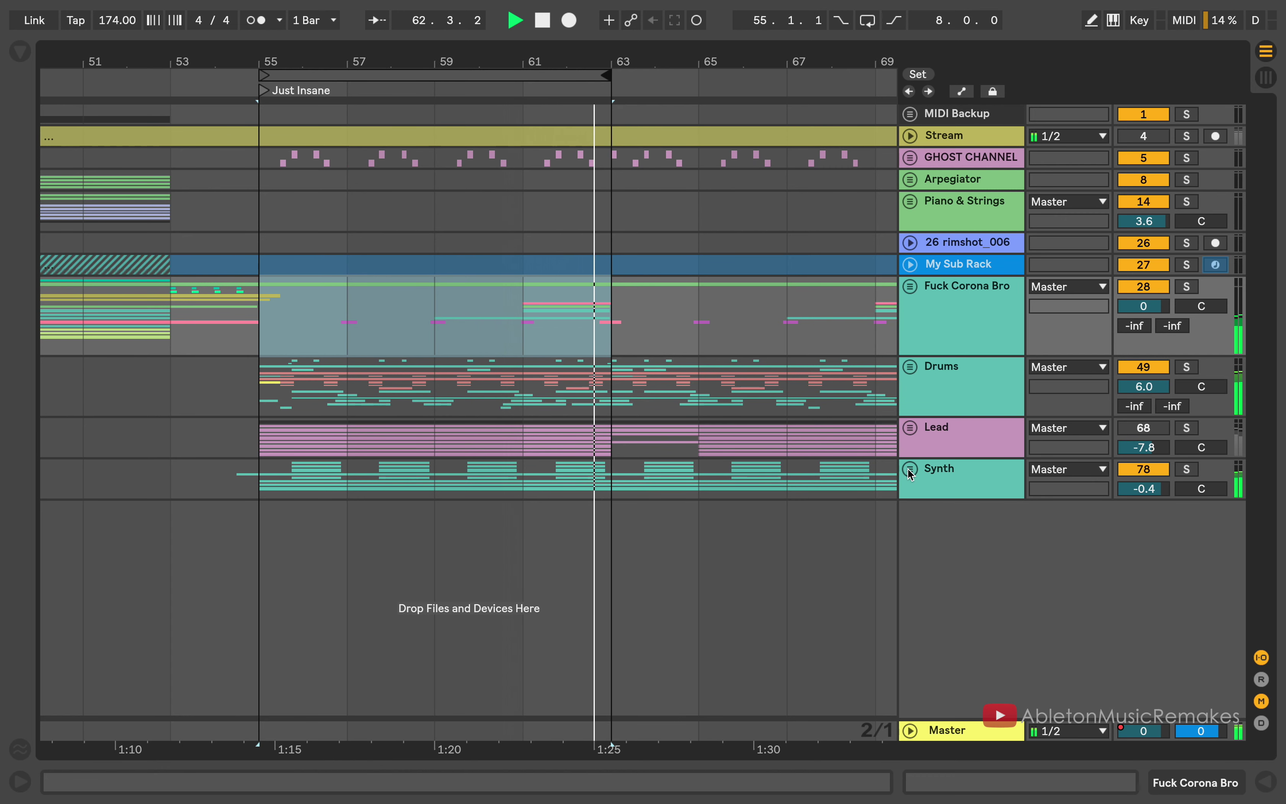
# Solo the Synth group, restart playback from bar 55 and turn looping on
pyautogui.press('space')
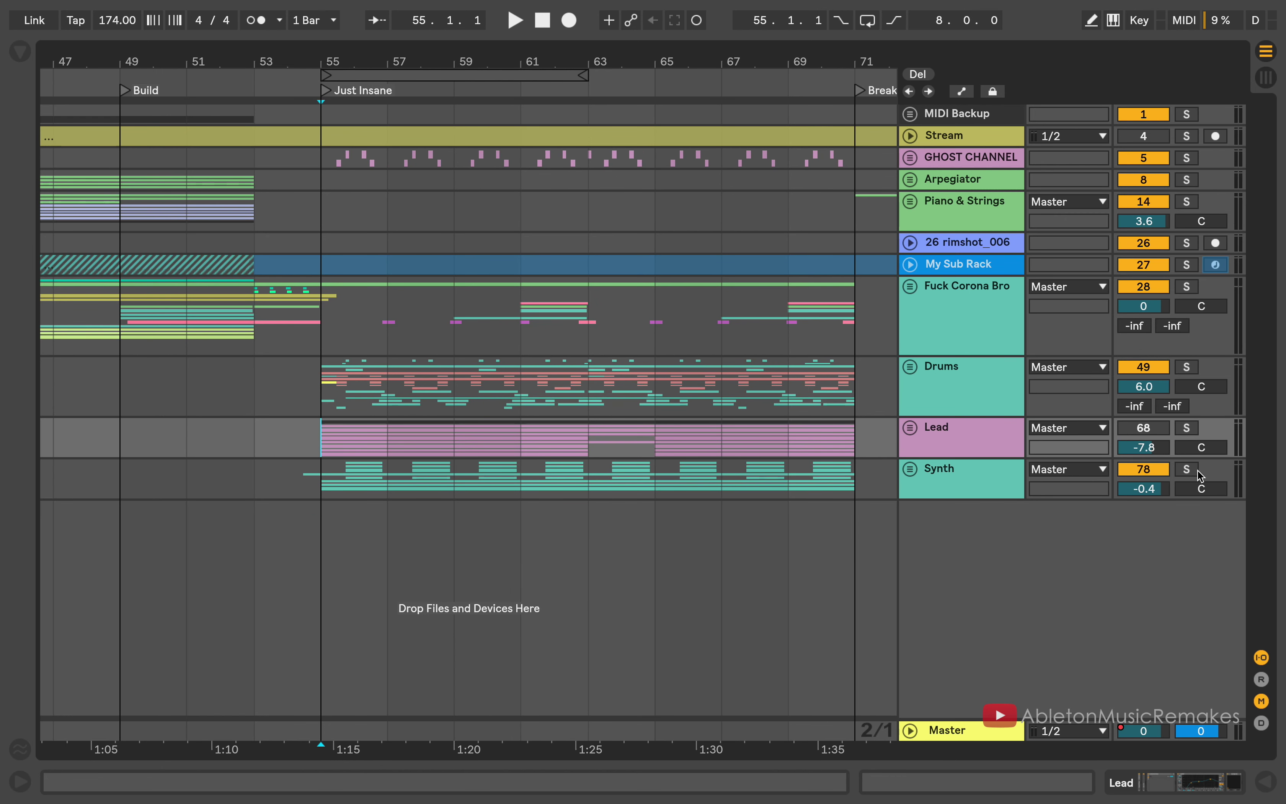
pyautogui.click(317, 485)
pyautogui.press('space')
pyautogui.moveTo(398, 60); pyautogui.dragTo(399, 80)
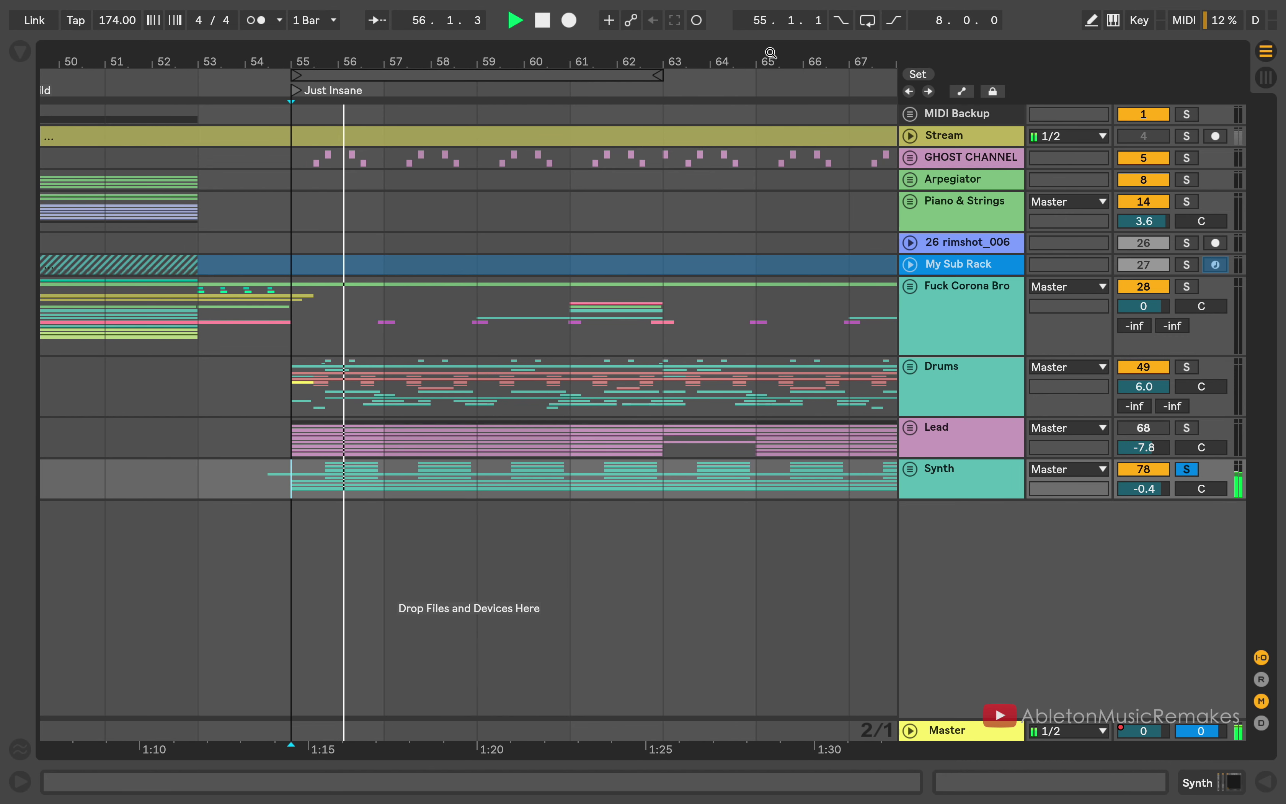
pyautogui.click(867, 21)
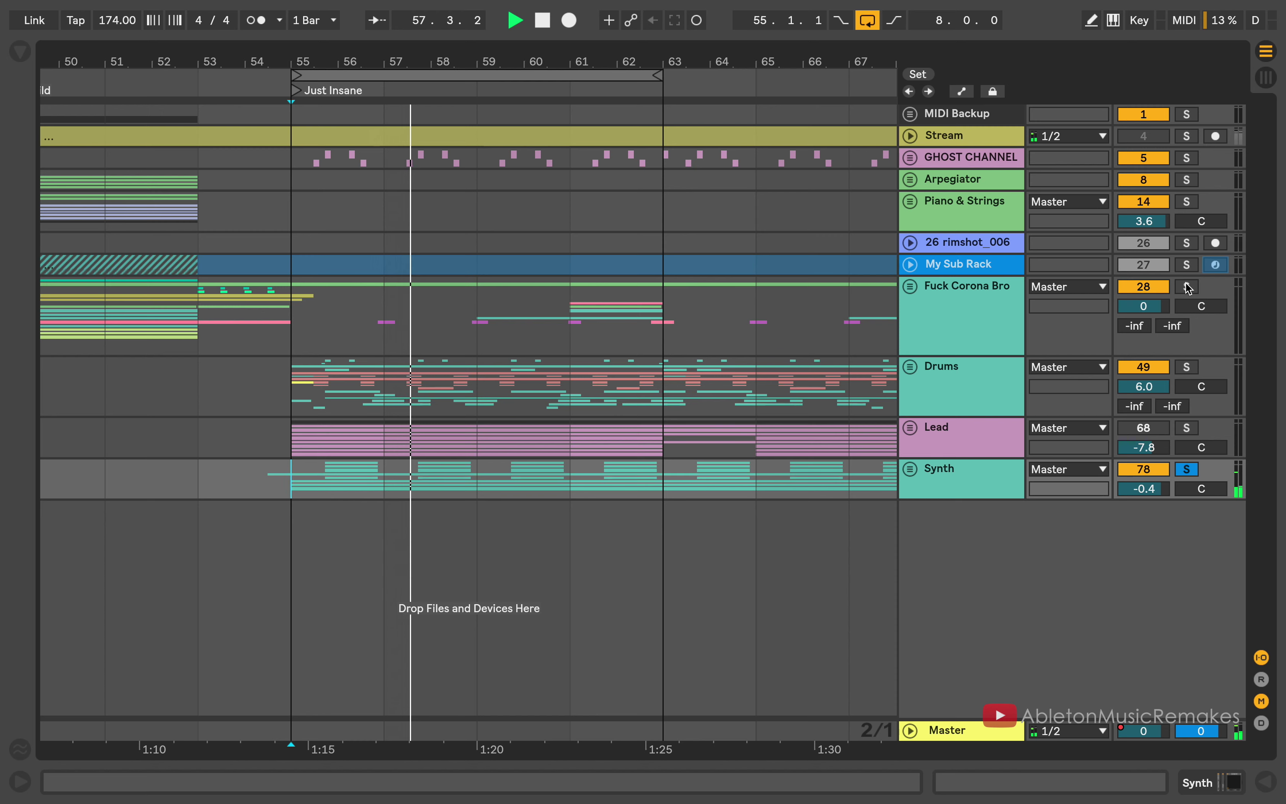
# Expand the Synth group to show its Super and Bass layers, and collapse the Distorted Lead track
pyautogui.click(910, 469)
pyautogui.scroll(-10, 744, 423)
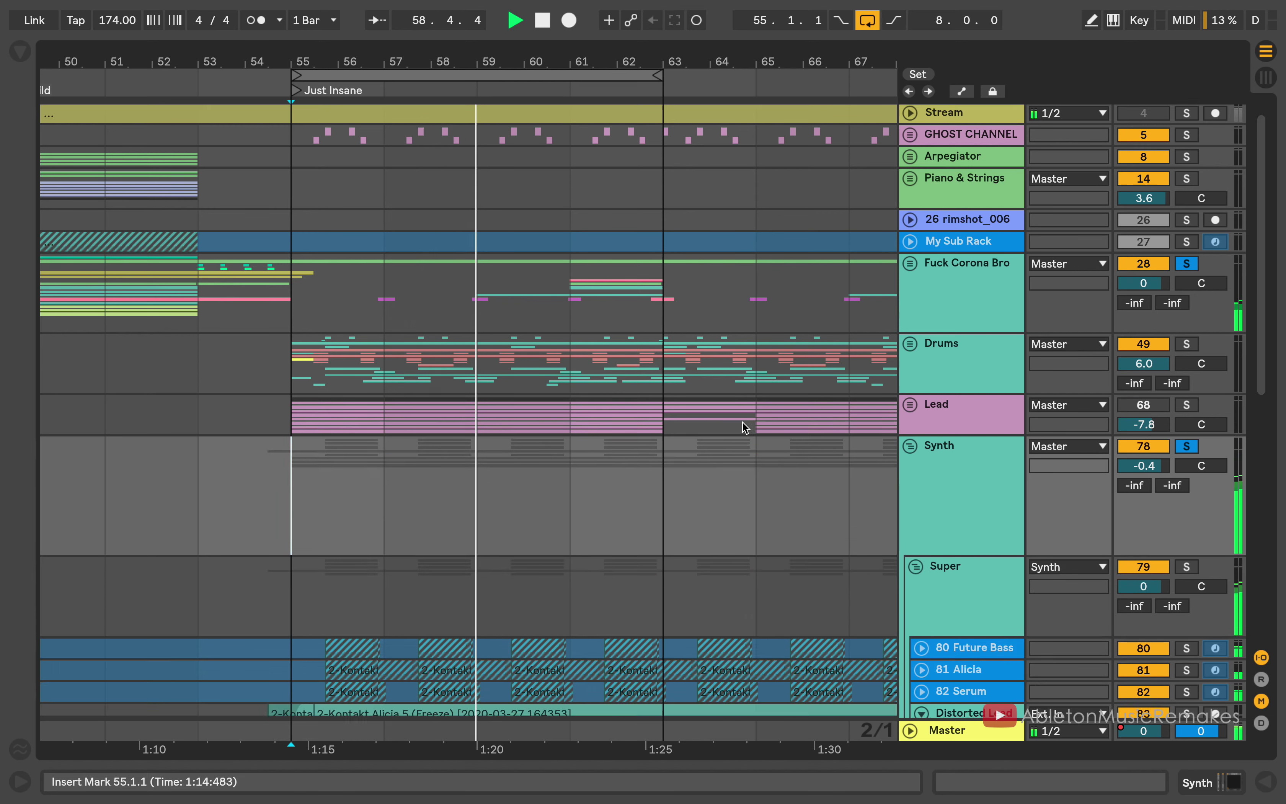
pyautogui.scroll(-2, 746, 428)
pyautogui.click(922, 254)
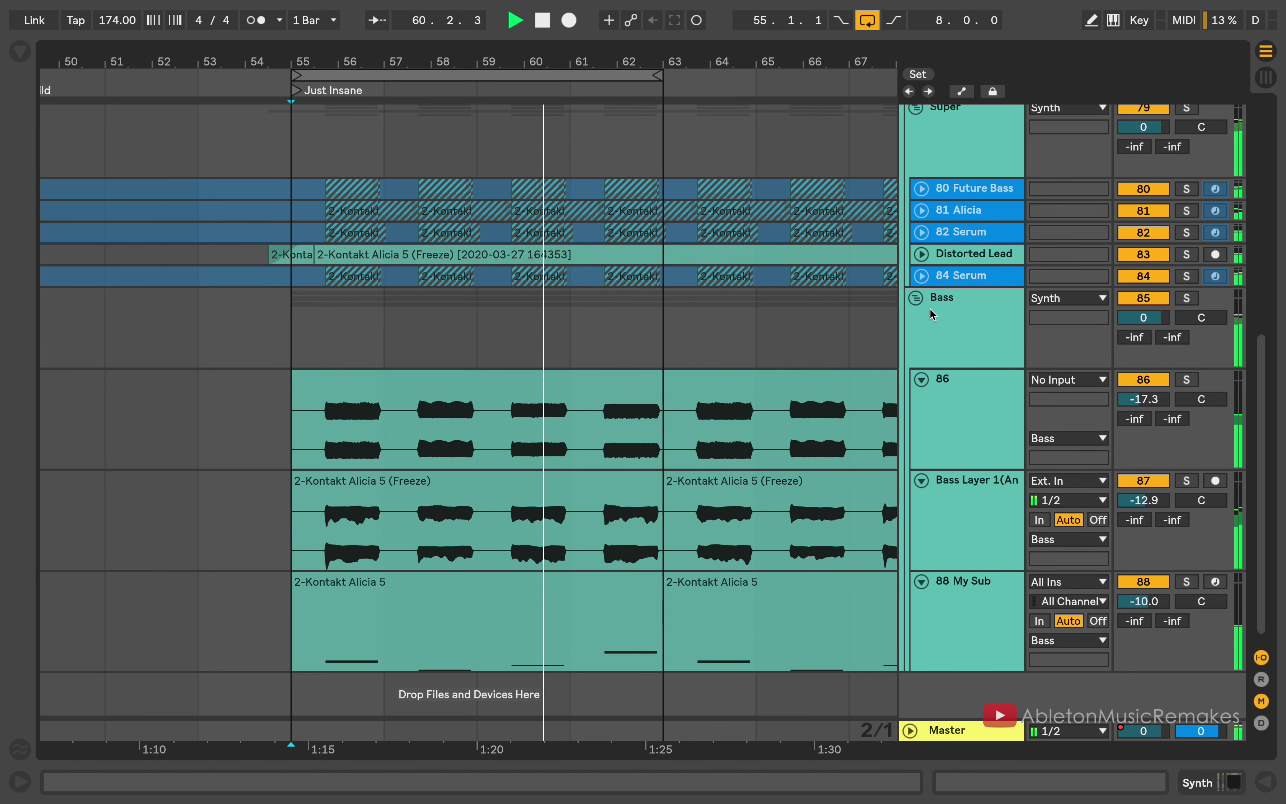
pyautogui.click(920, 301)
pyautogui.scroll(4, 889, 397)
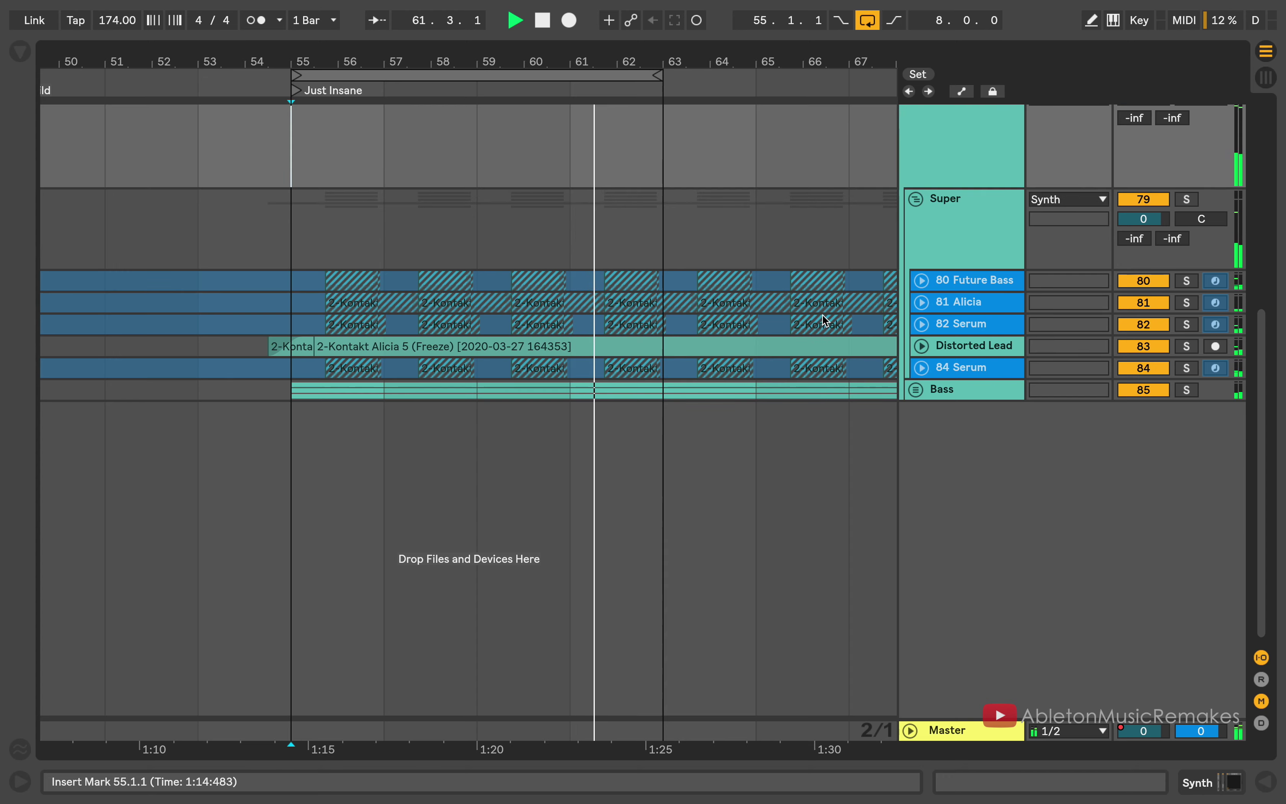
pyautogui.click(916, 390)
# Solo 80 Future Bass, expand the track and show its device chain
pyautogui.click(1187, 280)
pyautogui.click(922, 280)
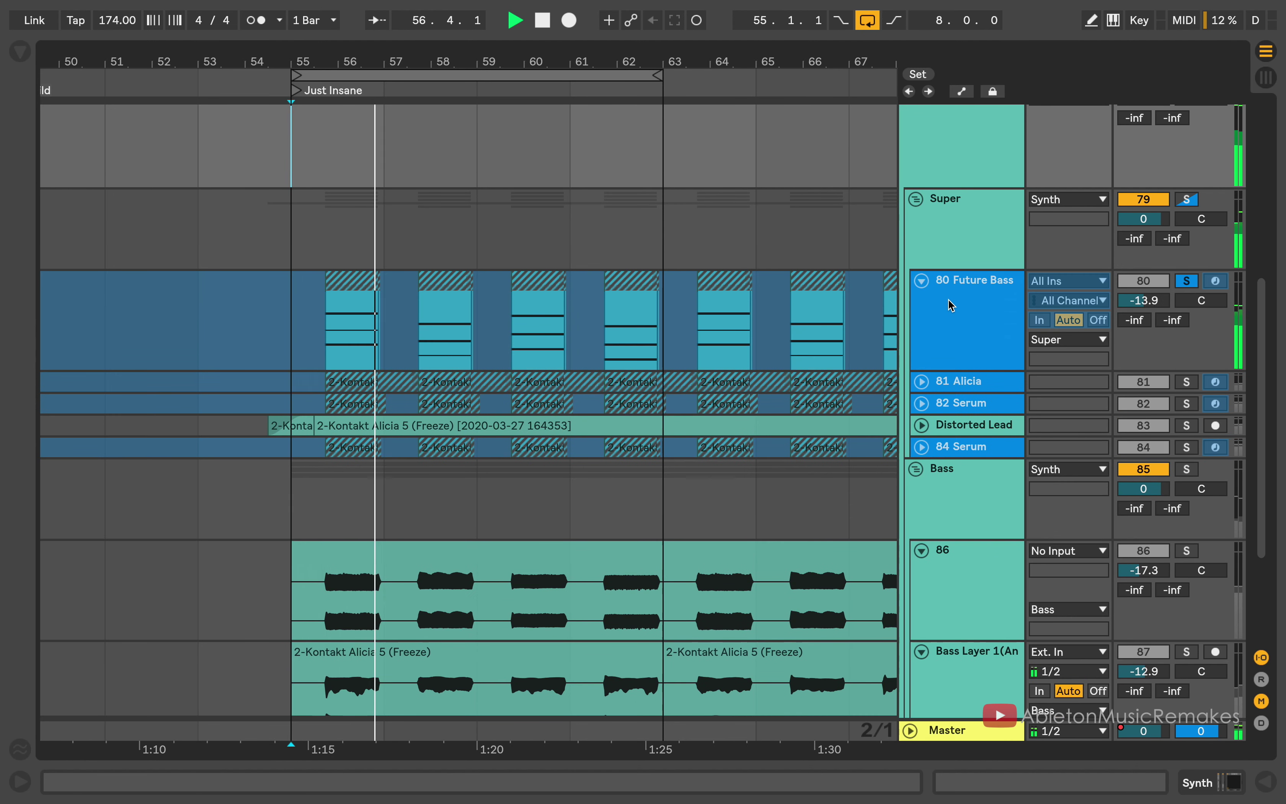
pyautogui.doubleClick(948, 300)
pyautogui.scroll(-3, 936, 300)
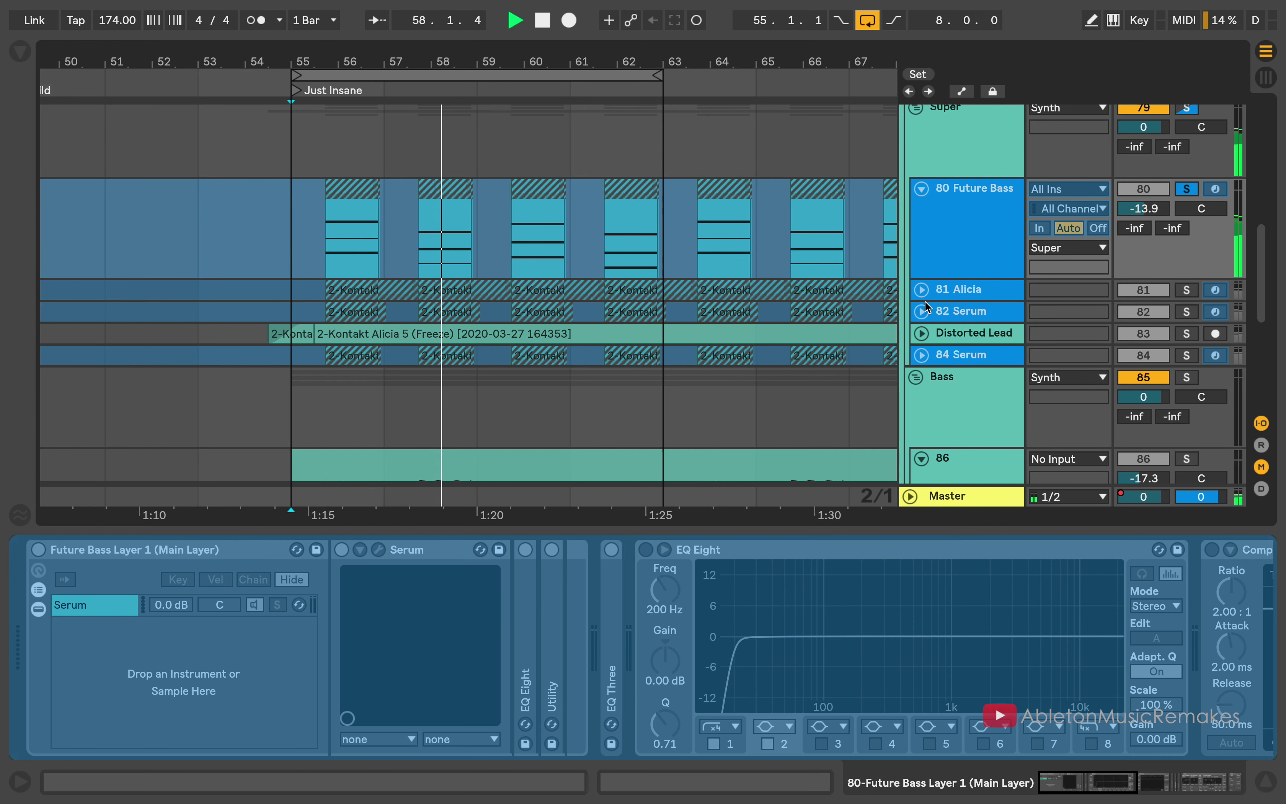
# Expand and solo 81 Alicia and play it from bar 55
pyautogui.click(924, 292)
pyautogui.click(1185, 287)
pyautogui.press('space')
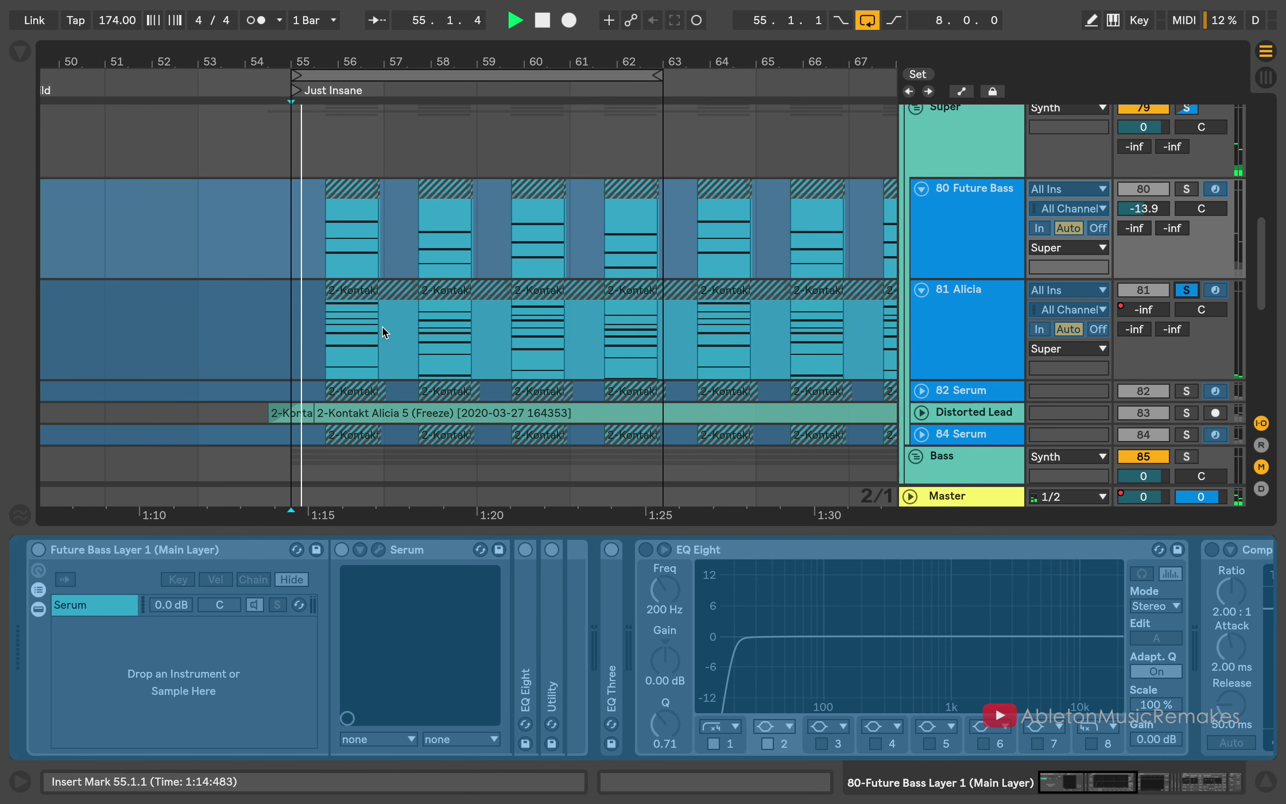
# Collapse 81 Alicia, expand and solo 82 Serum, and restart playback from bar 55
pyautogui.click(922, 290)
pyautogui.click(922, 310)
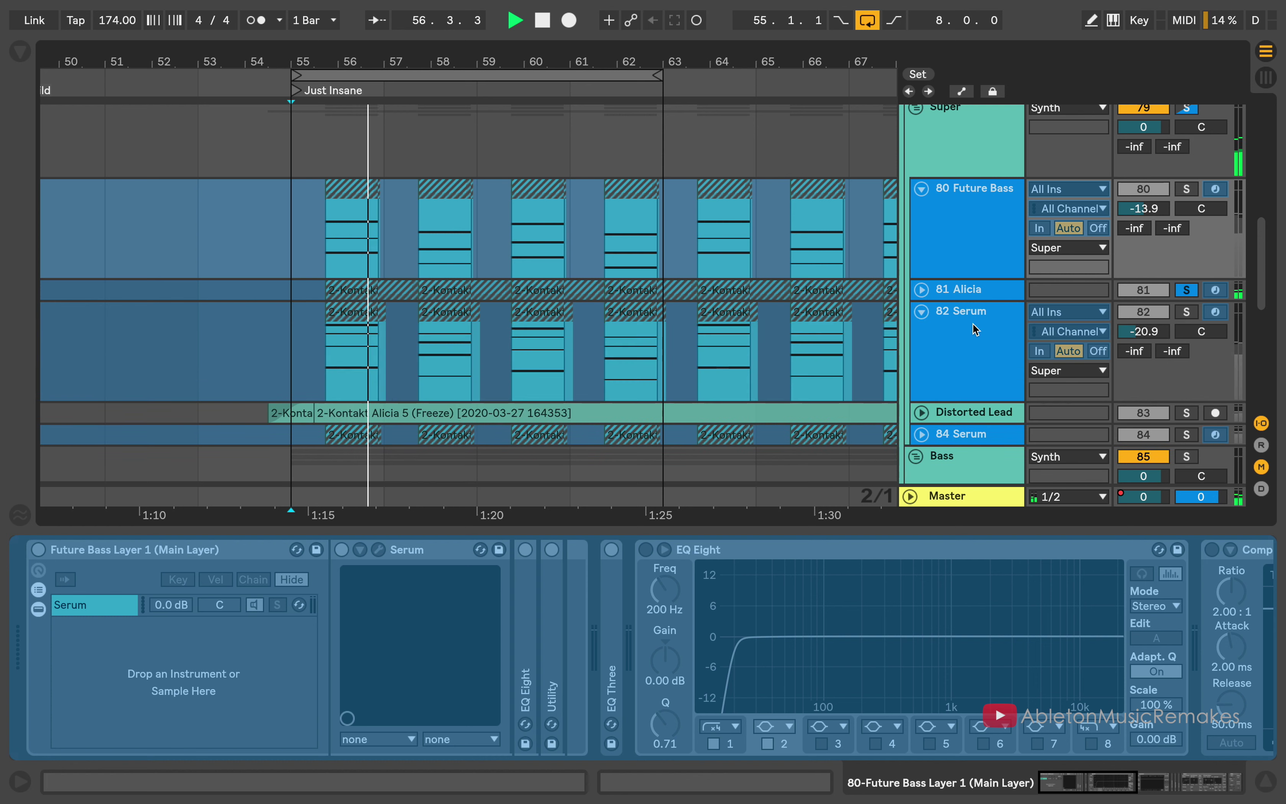
pyautogui.click(1181, 309)
pyautogui.press('space')
pyautogui.press('space')
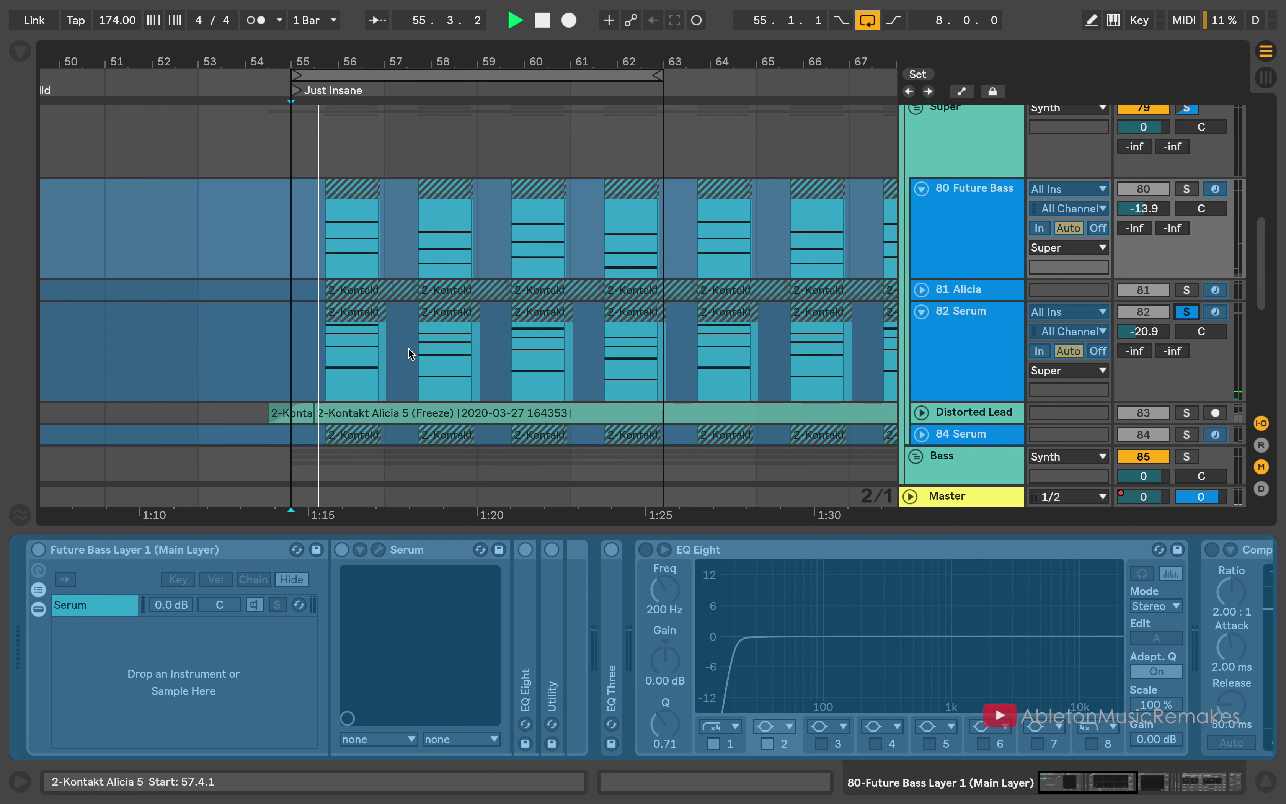
# Solo Distorted Lead and 84 Serum in turn, collapsing 82 Serum and leaving only 84 Serum newly expanded
pyautogui.click(922, 413)
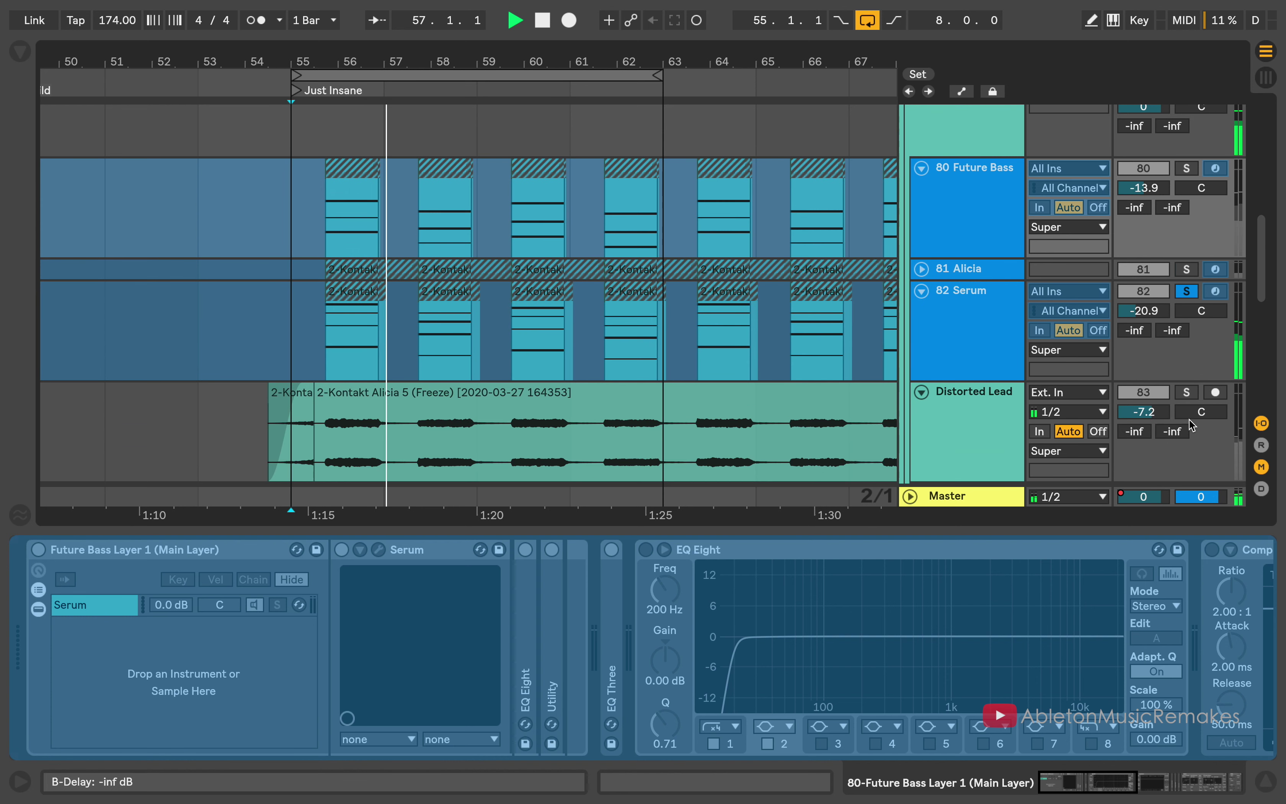
pyautogui.click(921, 393)
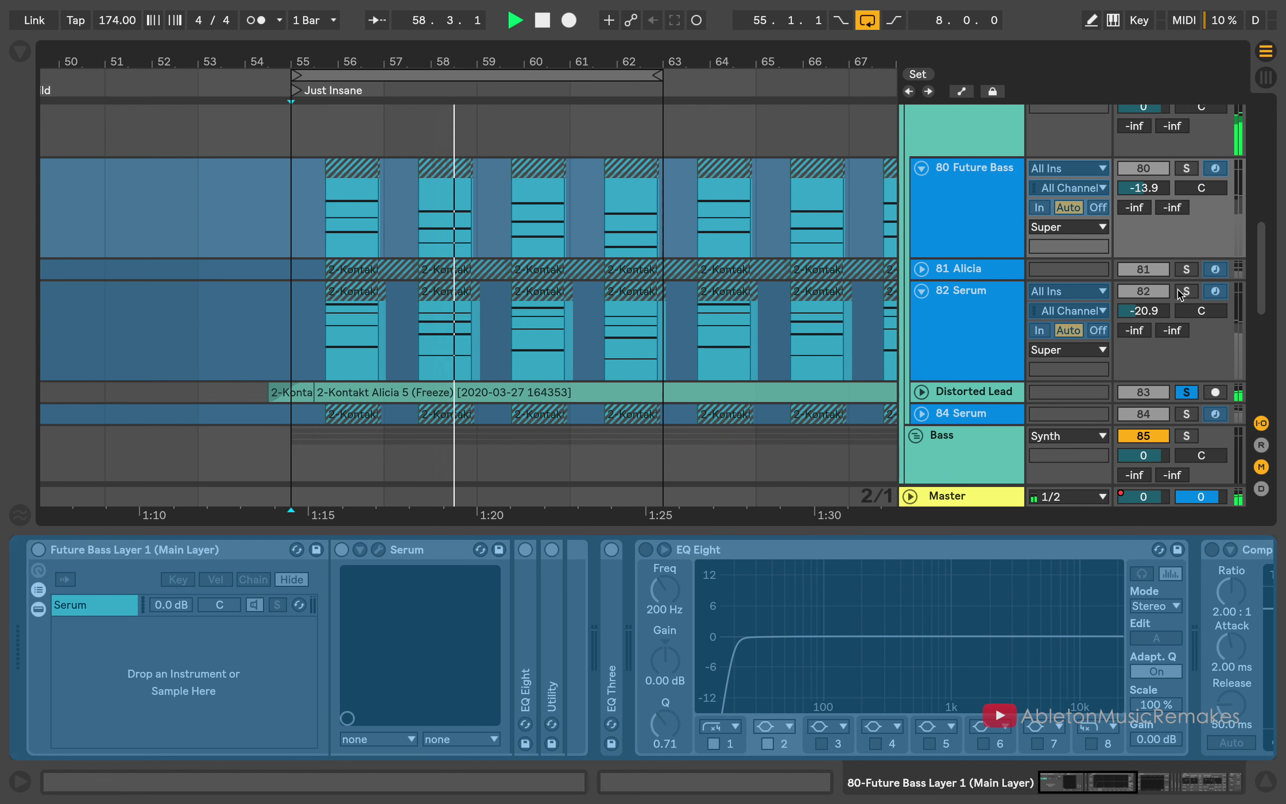
pyautogui.click(921, 290)
pyautogui.click(920, 334)
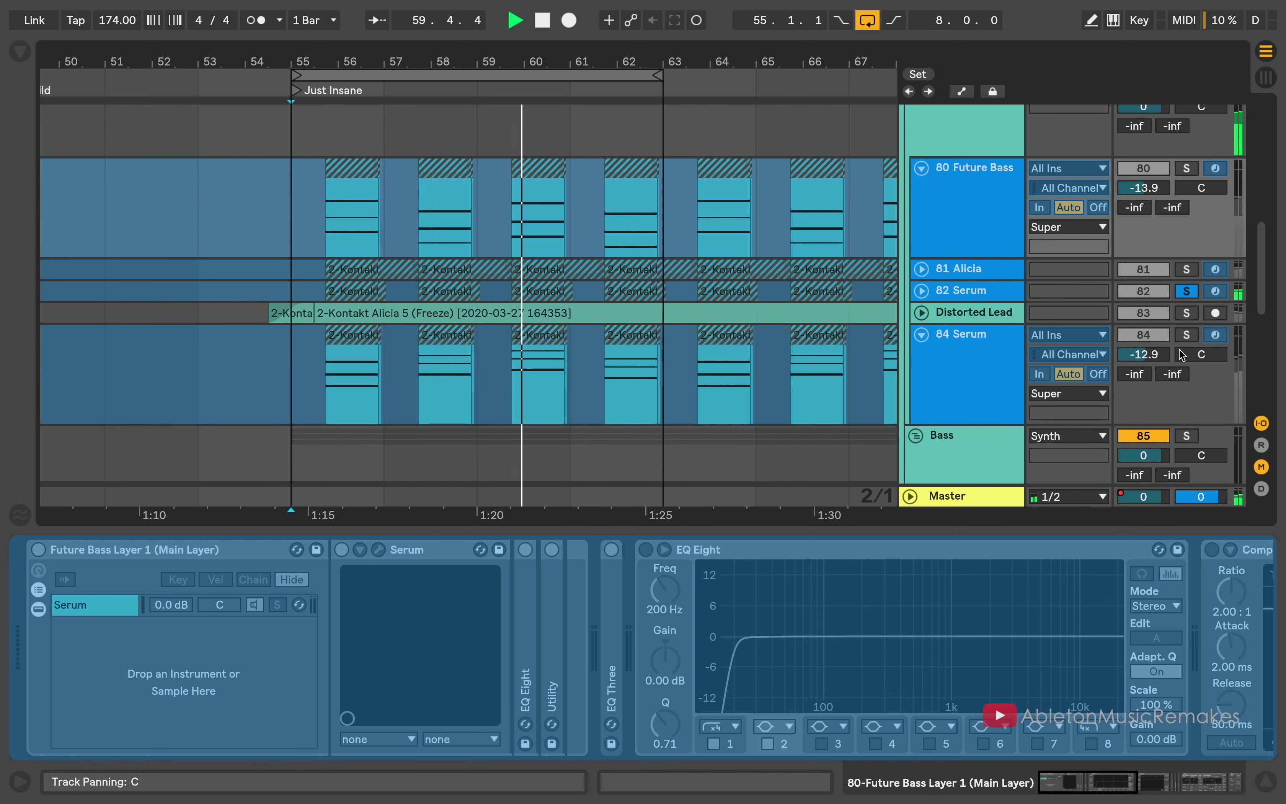
# Solo the Bass group, show its EQ Eight and solo its layer 86
pyautogui.scroll(-5, 930, 371)
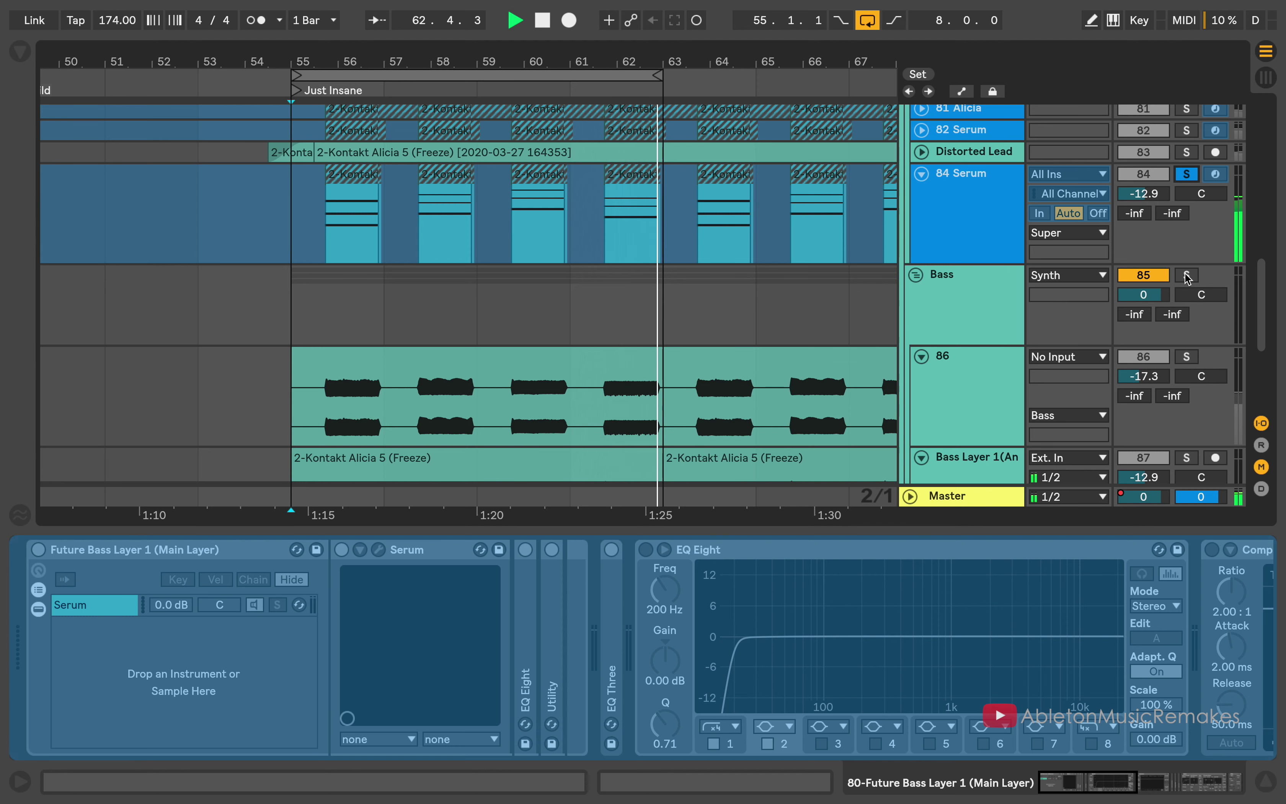
pyautogui.click(975, 300)
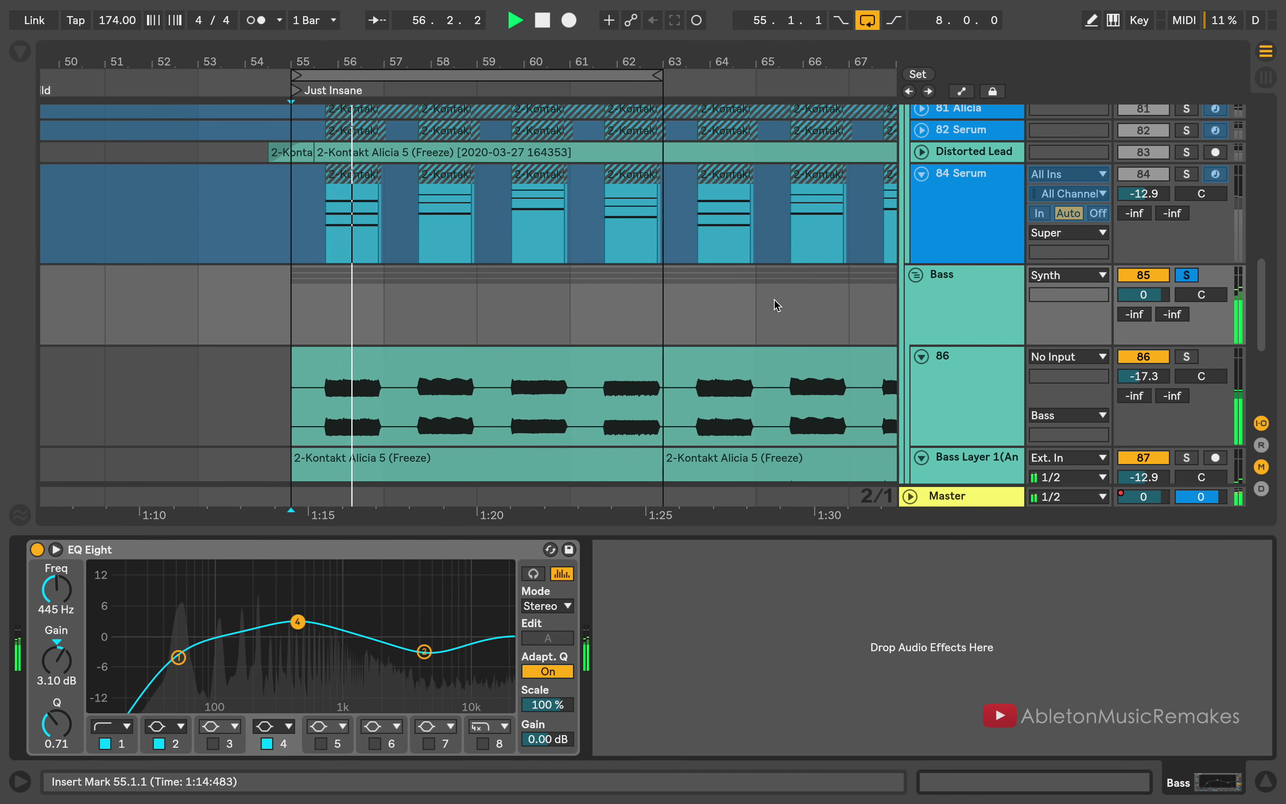
pyautogui.scroll(-3, 769, 296)
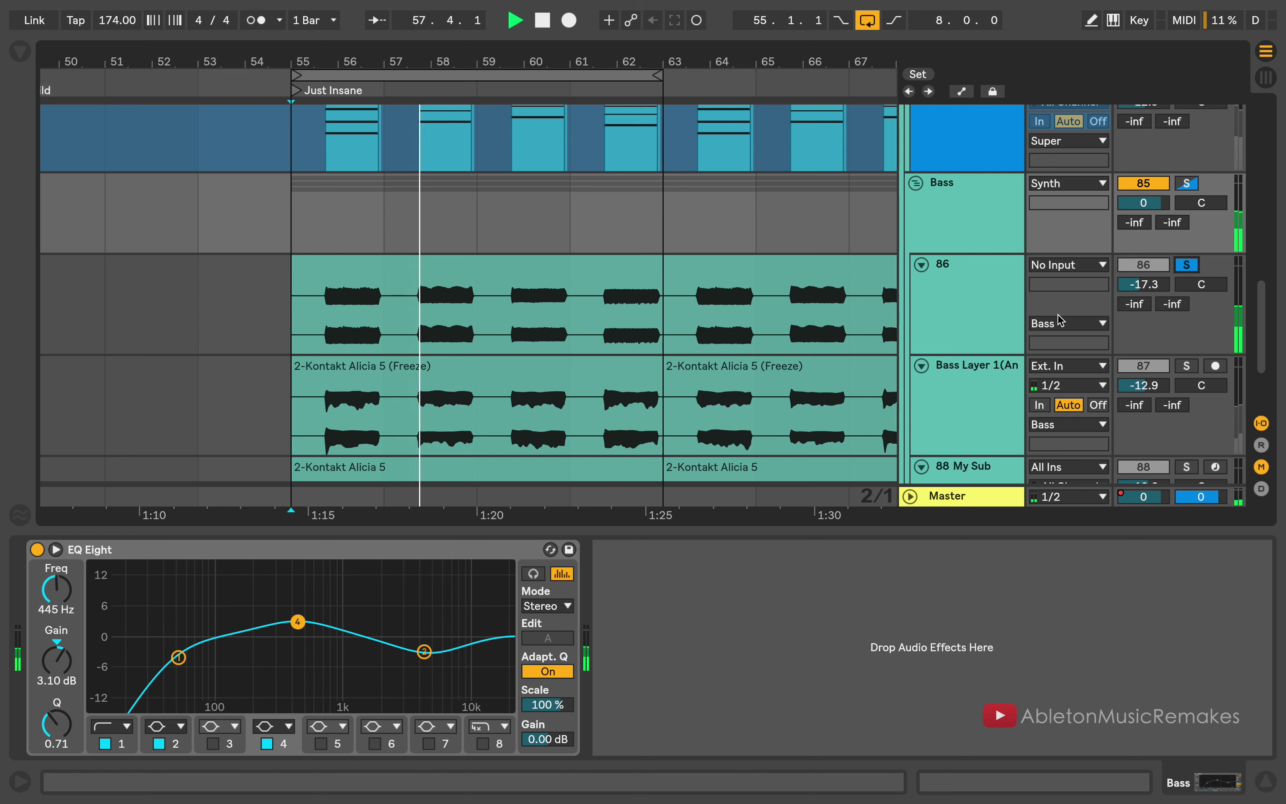
pyautogui.scroll(-2, 1143, 330)
# Solo Bass Layer 1 and 88 My Sub in turn and show the device chain of 88 My Sub
pyautogui.click(1187, 321)
pyautogui.scroll(-2, 1089, 346)
pyautogui.click(1026, 365)
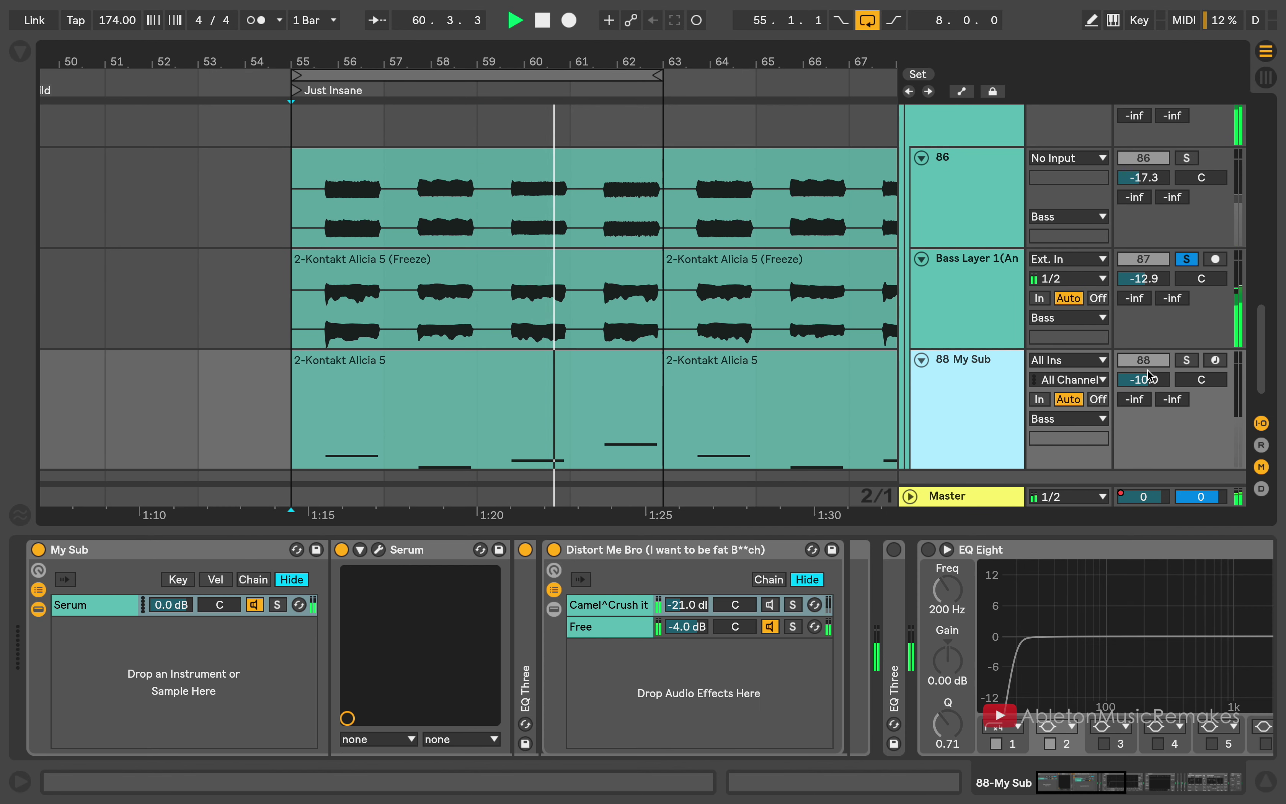
pyautogui.click(1186, 360)
pyautogui.scroll(-1, 600, 404)
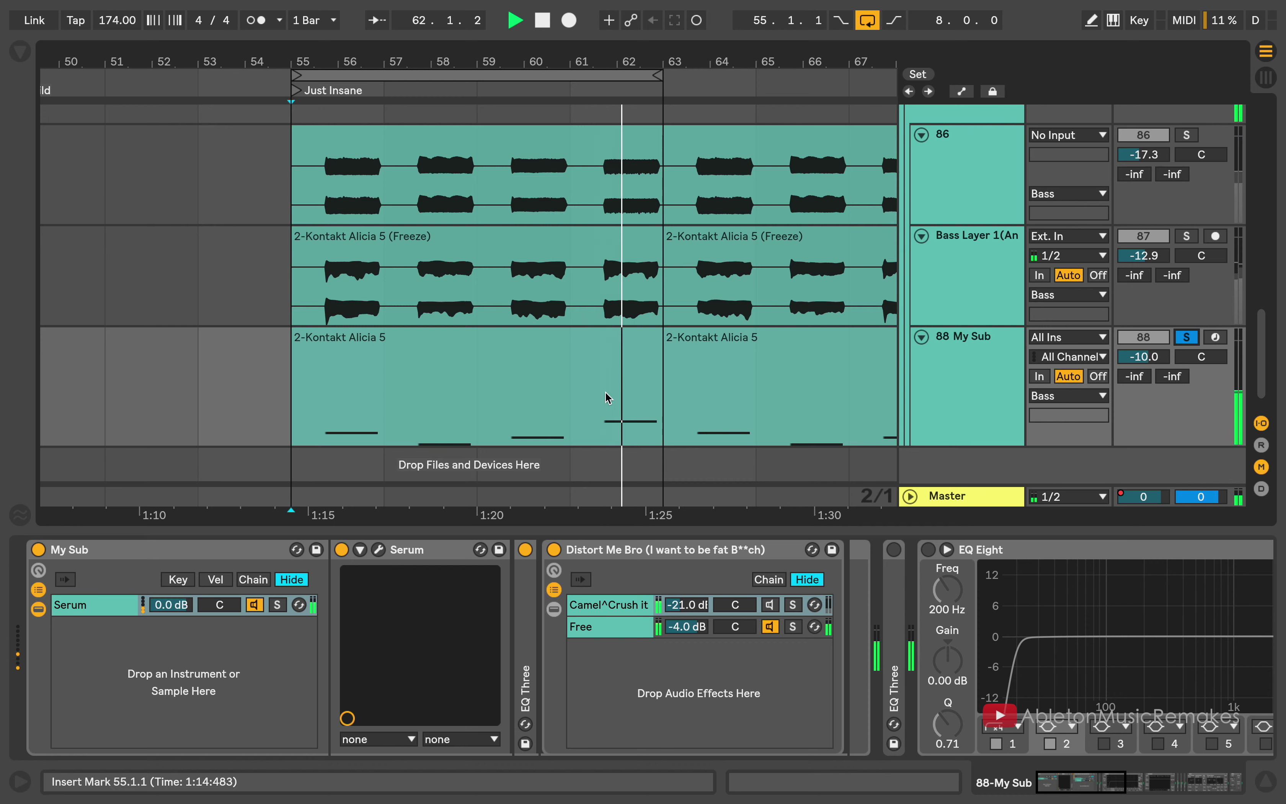
# Solo the whole Bass group again from bar 55 and bring up its EQ Eight
pyautogui.scroll(5, 1264, 265)
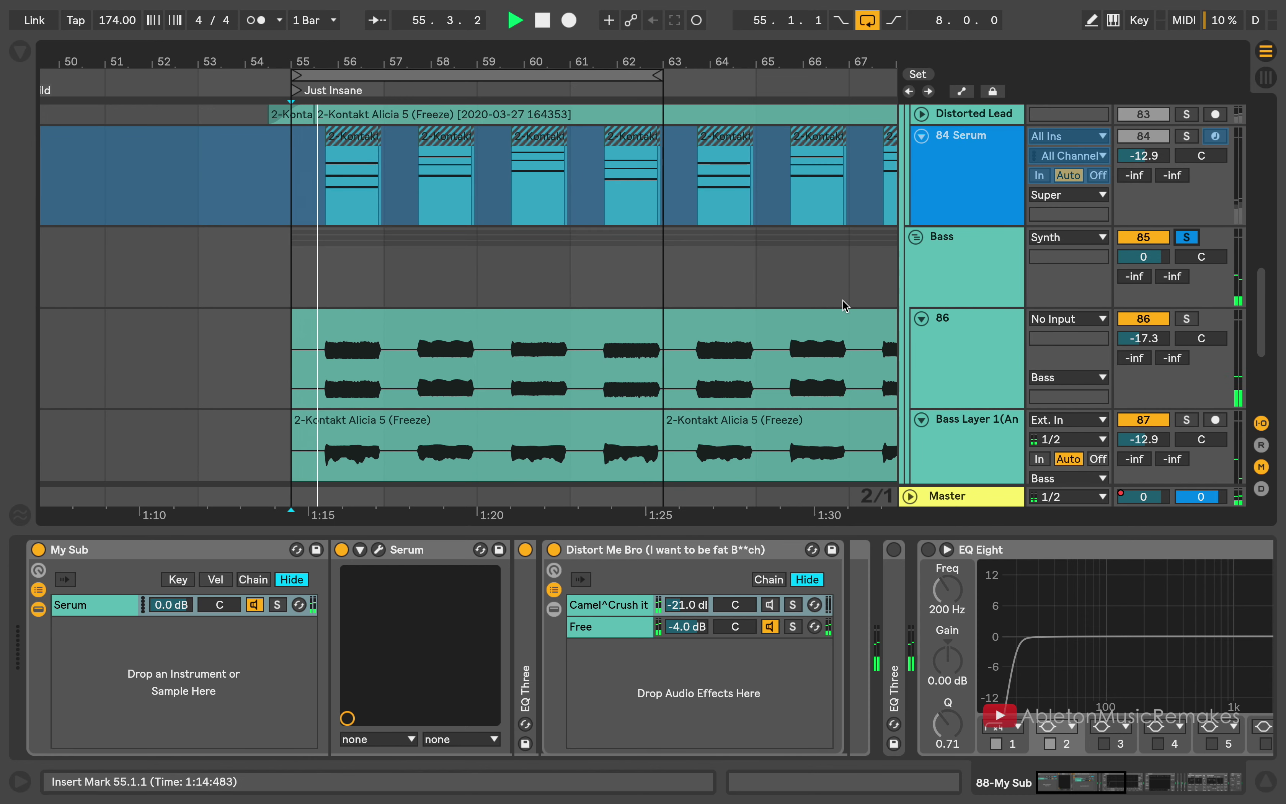
pyautogui.scroll(1, 889, 287)
pyautogui.click(955, 284)
pyautogui.scroll(8, 955, 284)
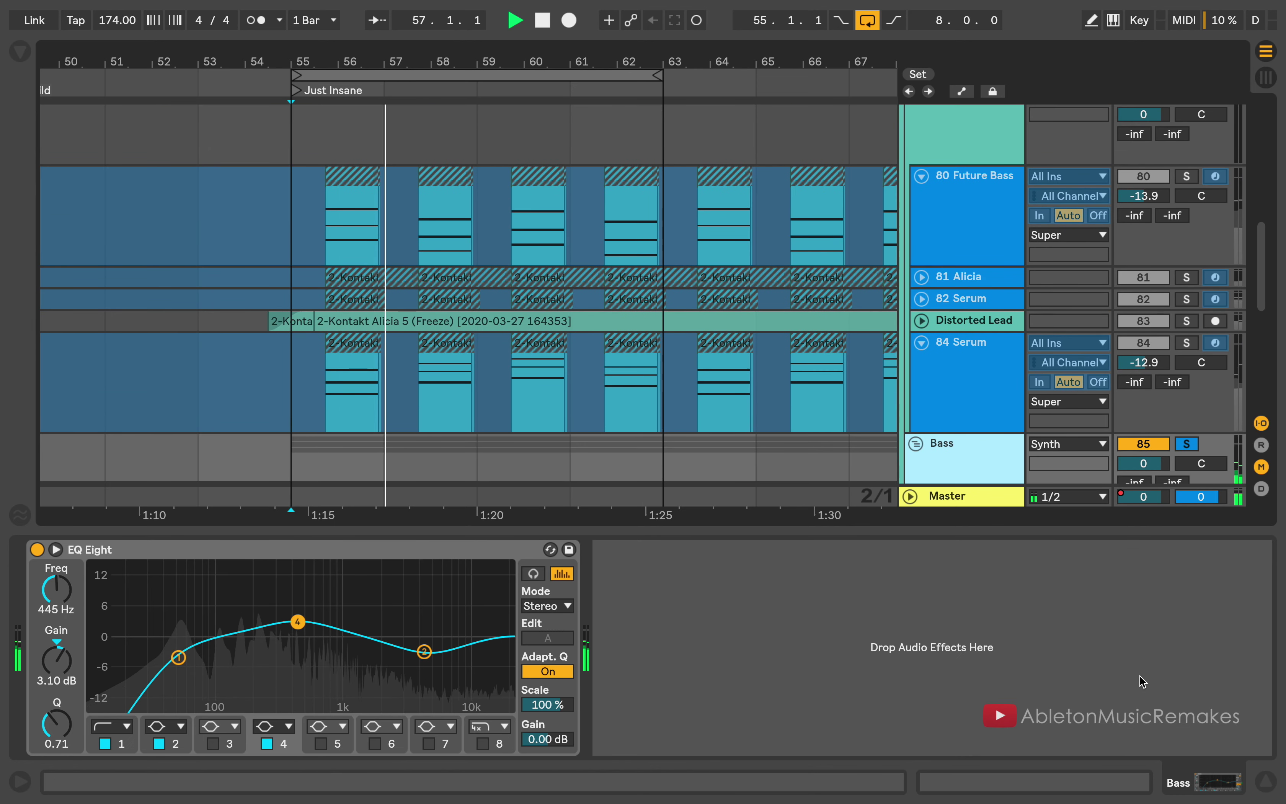
# Solo the Super group and bring up the device chains of its 80 Future Bass and 81 Alicia layers
pyautogui.scroll(5, 981, 479)
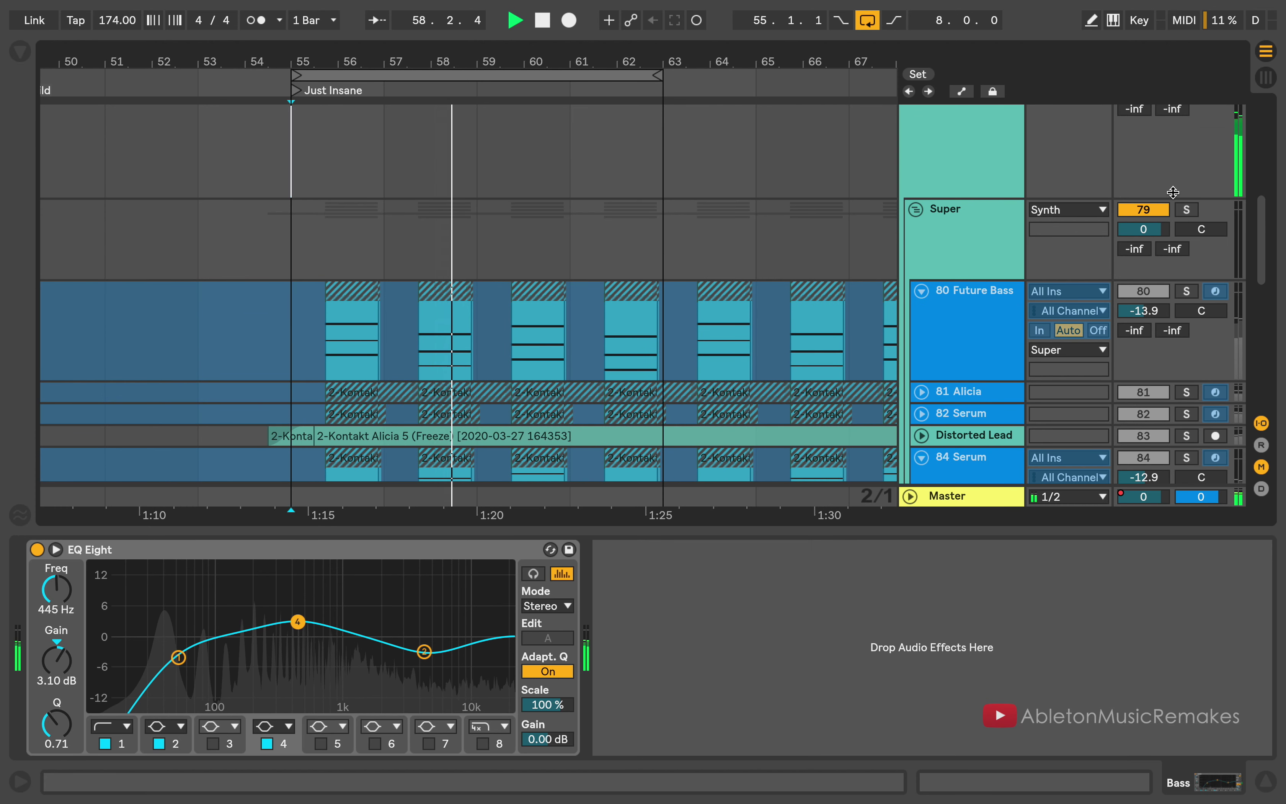
pyautogui.click(1186, 209)
pyautogui.click(957, 330)
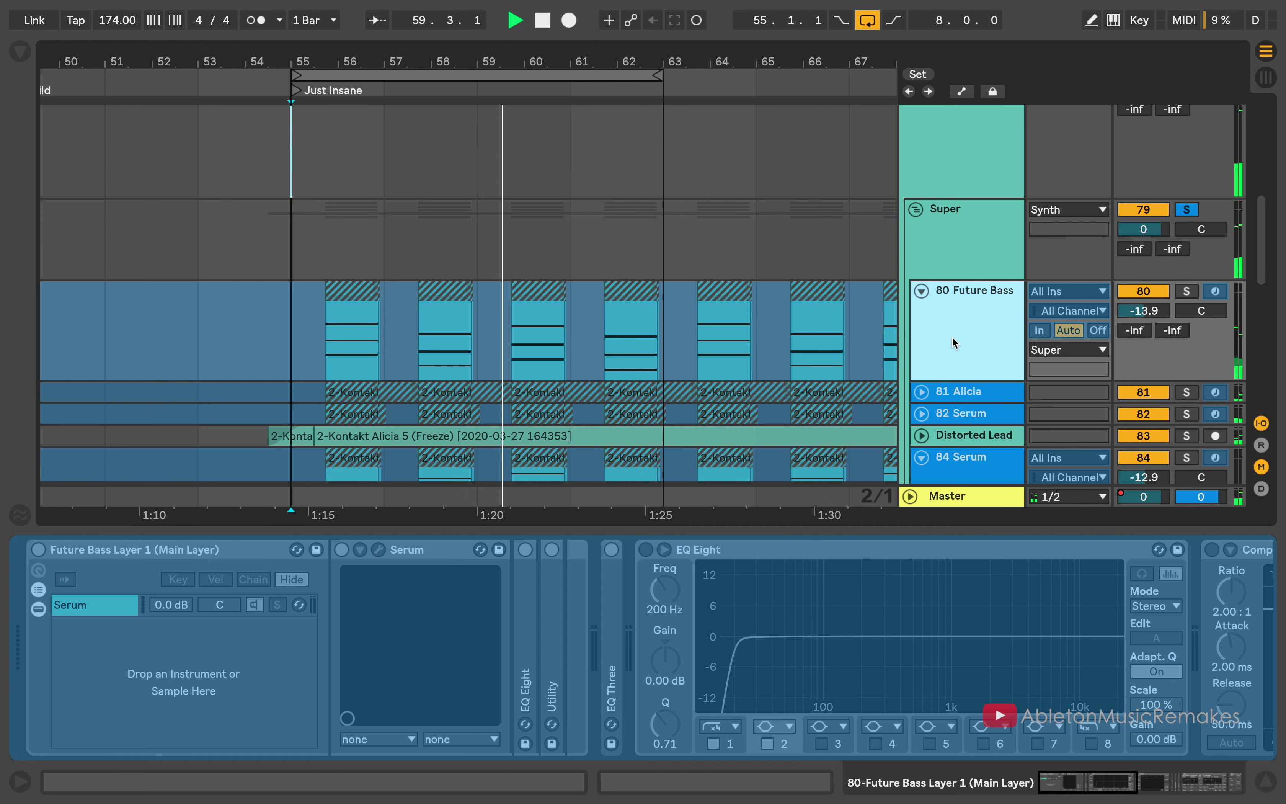
pyautogui.click(952, 398)
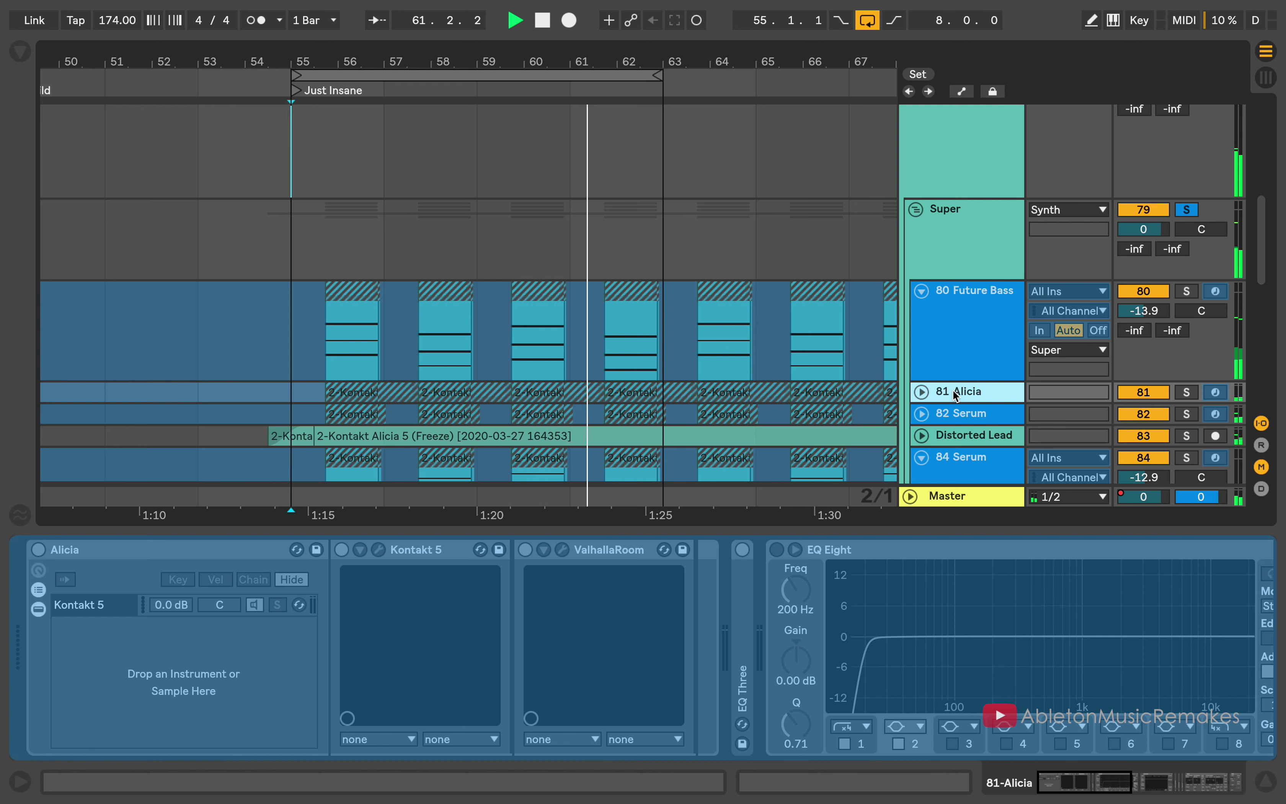
pyautogui.rightClick(957, 394)
pyautogui.click(953, 435)
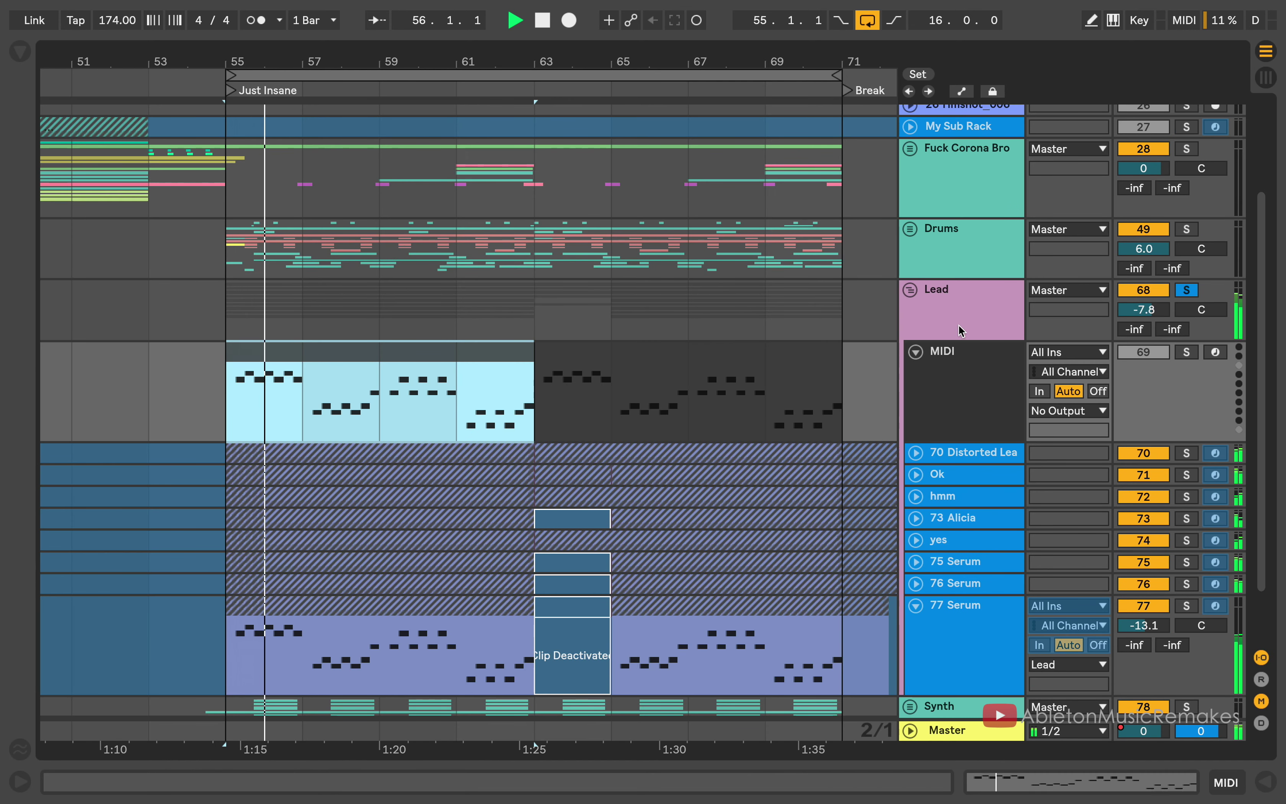
# Show the Master device chain and lower the Glue Compressor's Makeup to 4.76 dB
pyautogui.click(962, 330)
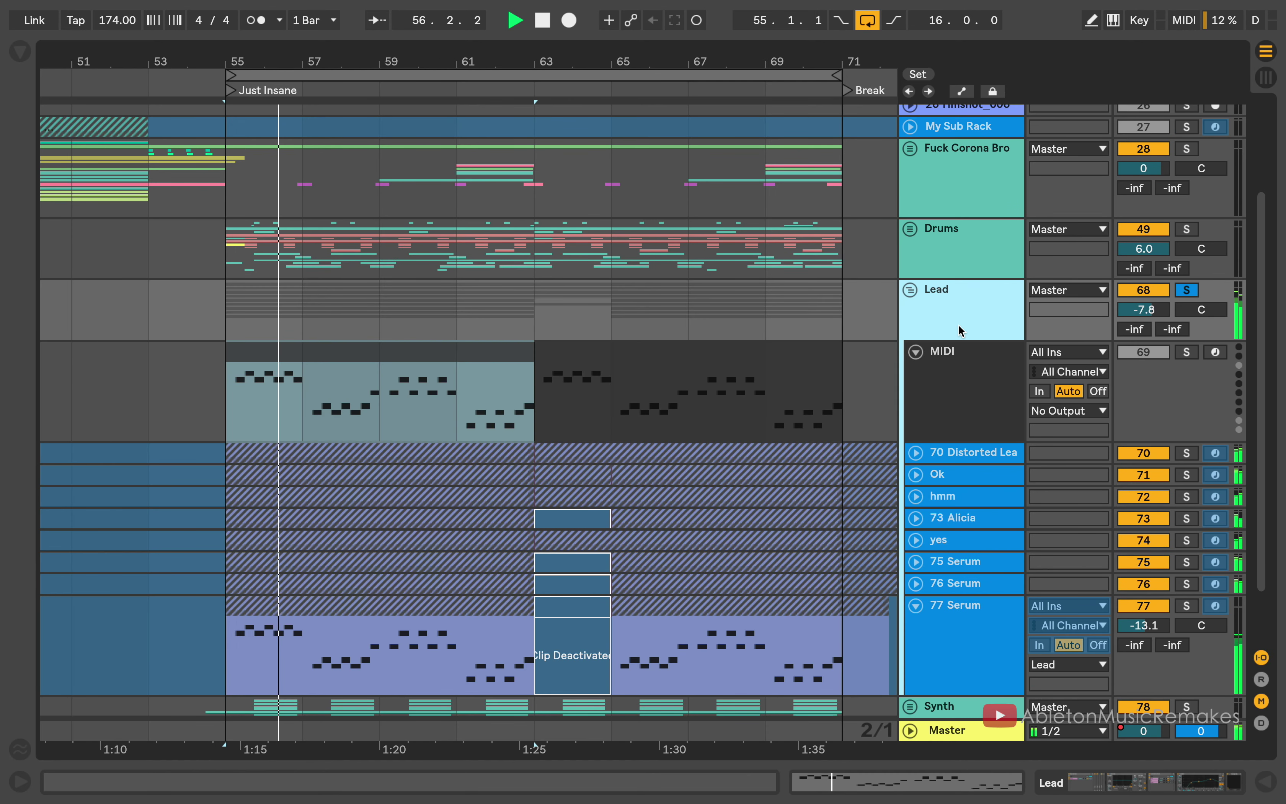
pyautogui.click(965, 726)
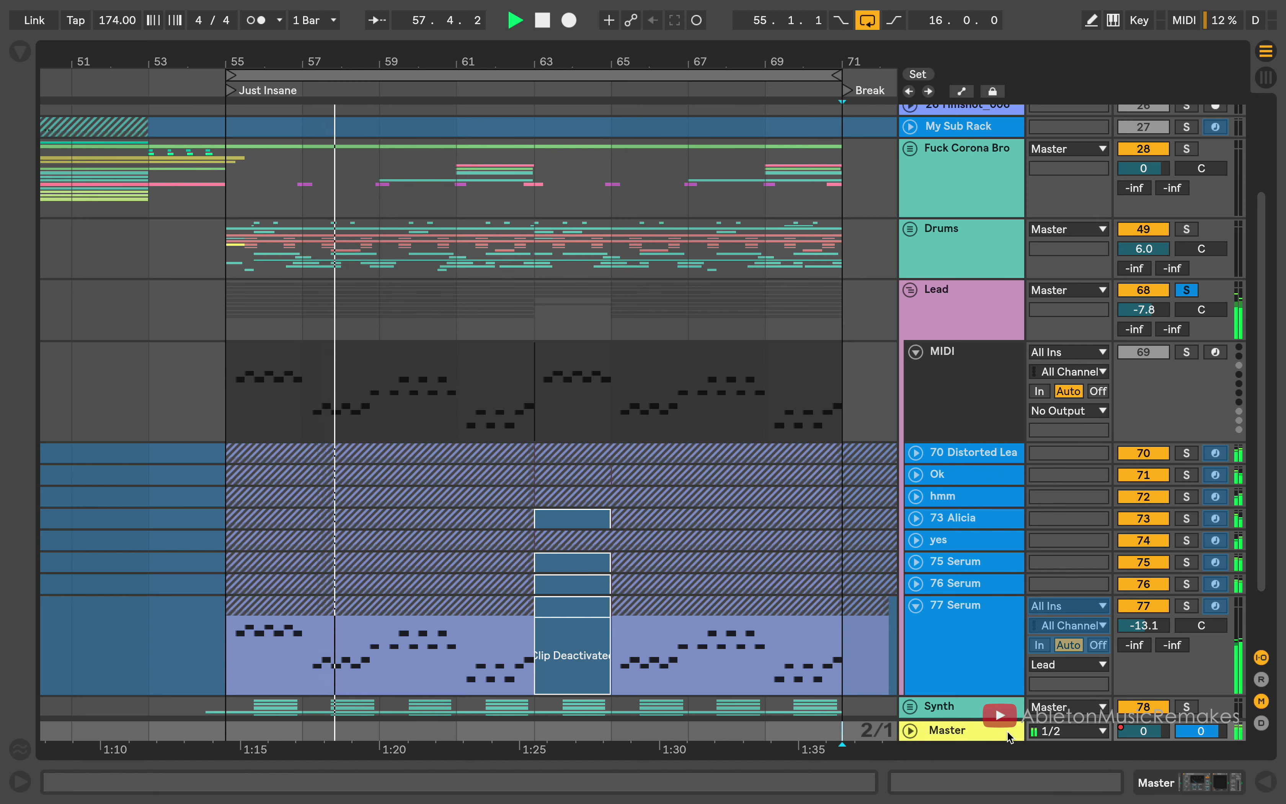
pyautogui.doubleClick(976, 726)
pyautogui.moveTo(263, 704); pyautogui.dragTo(263, 734)
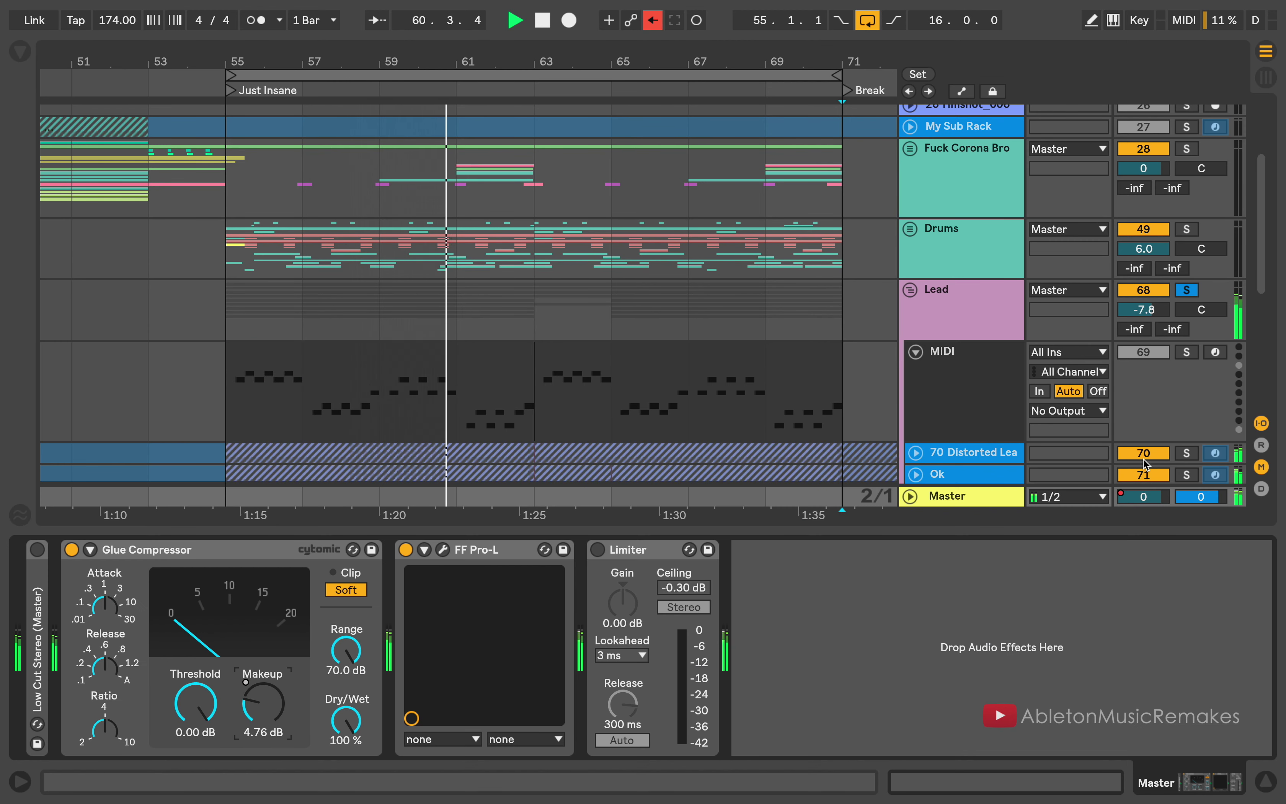
# Open the Lead group's second MIDI clip to examine its notes and return to the device view
pyautogui.scroll(-3, 1144, 460)
pyautogui.doubleClick(616, 299)
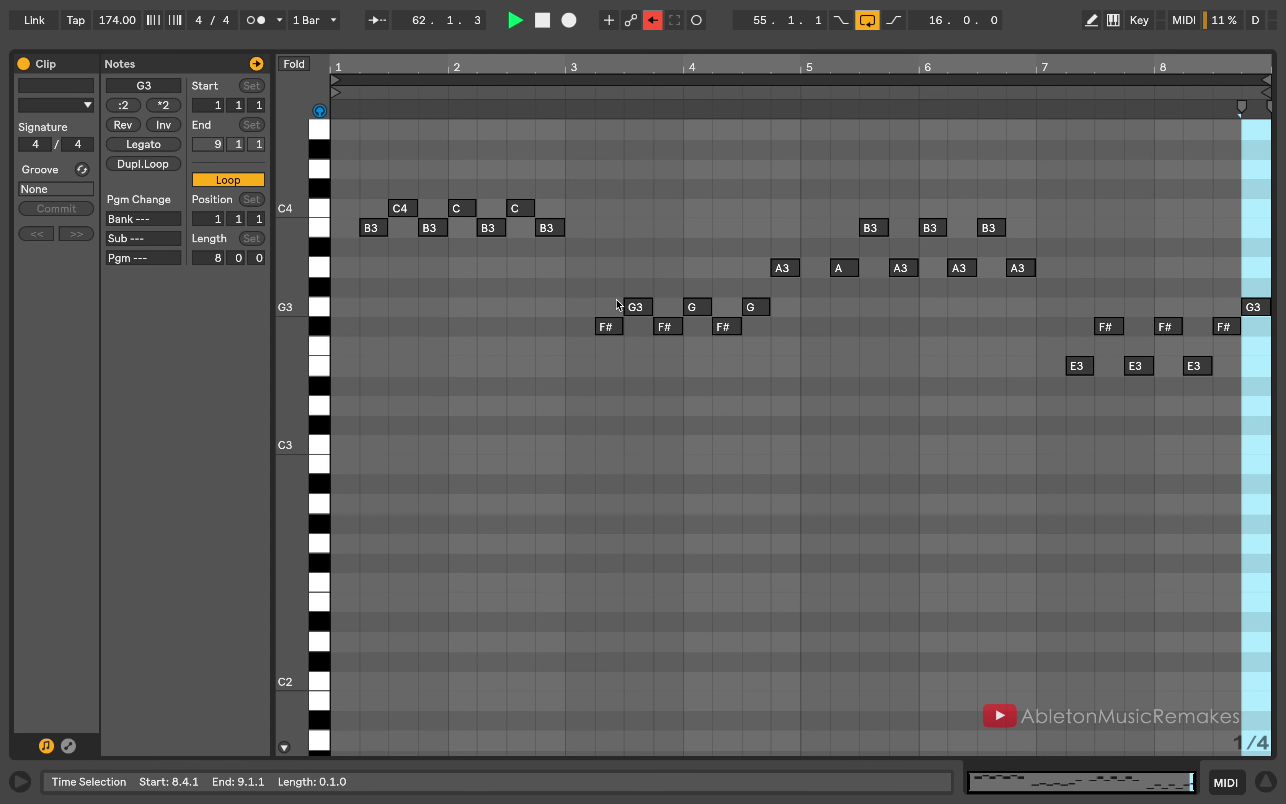
pyautogui.scroll(3, 629, 431)
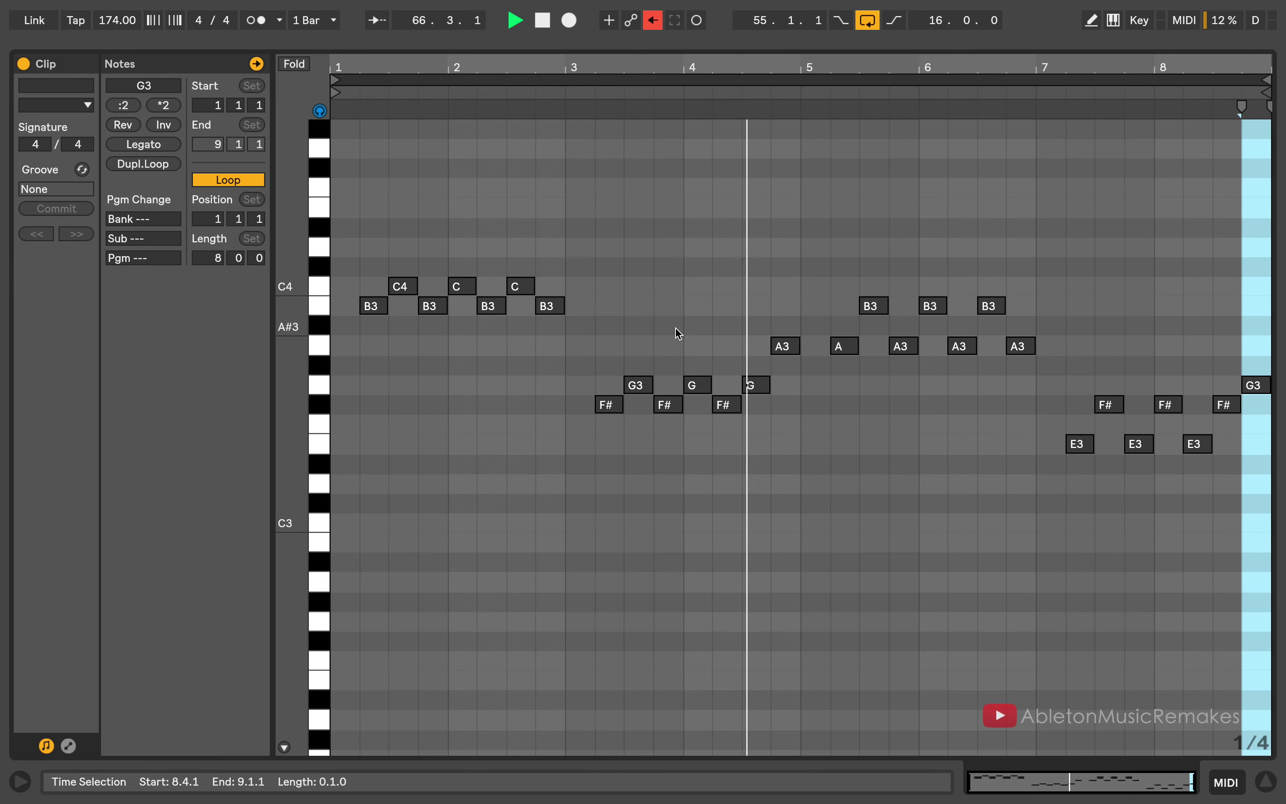
pyautogui.hotkey('shift', 'Tab')
# Expand 70 Distorted Lead, show its device chain and solo it with the insert marker at bar 55
pyautogui.click(912, 260)
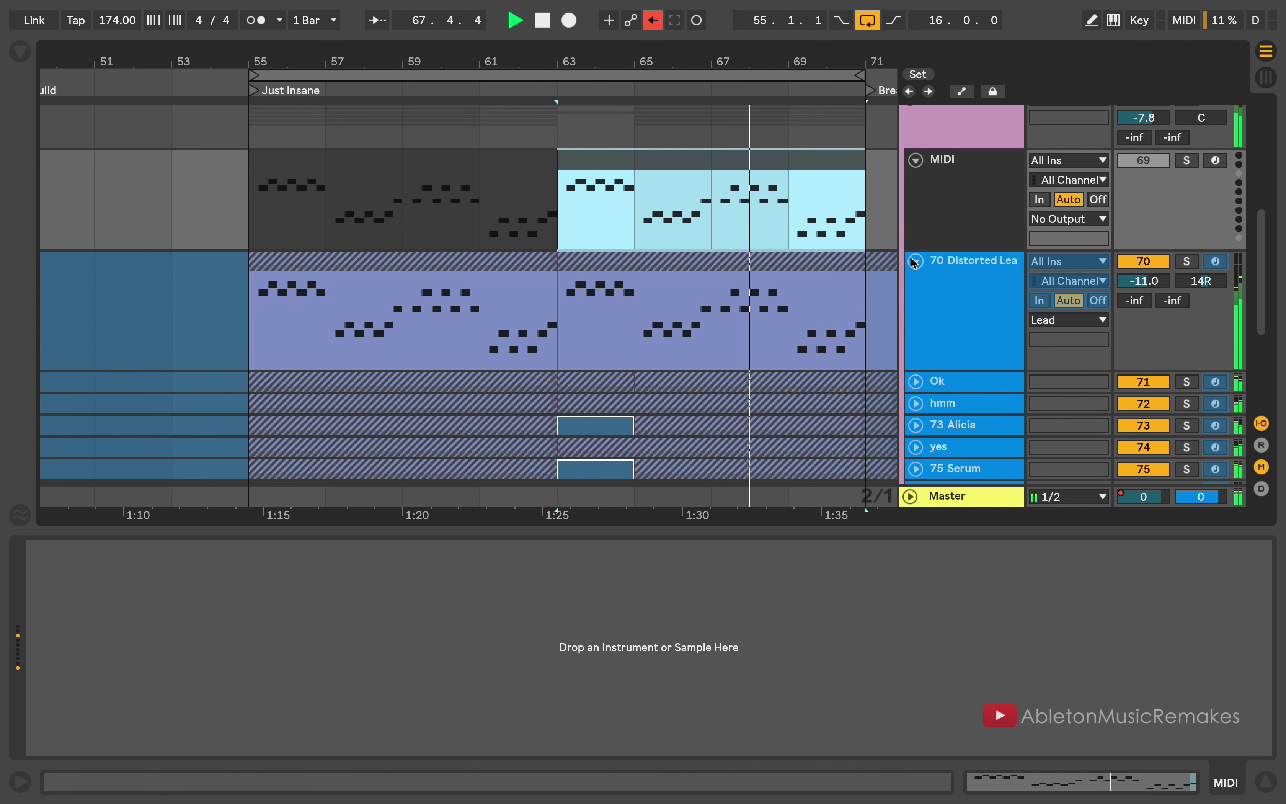
pyautogui.click(988, 289)
pyautogui.click(246, 339)
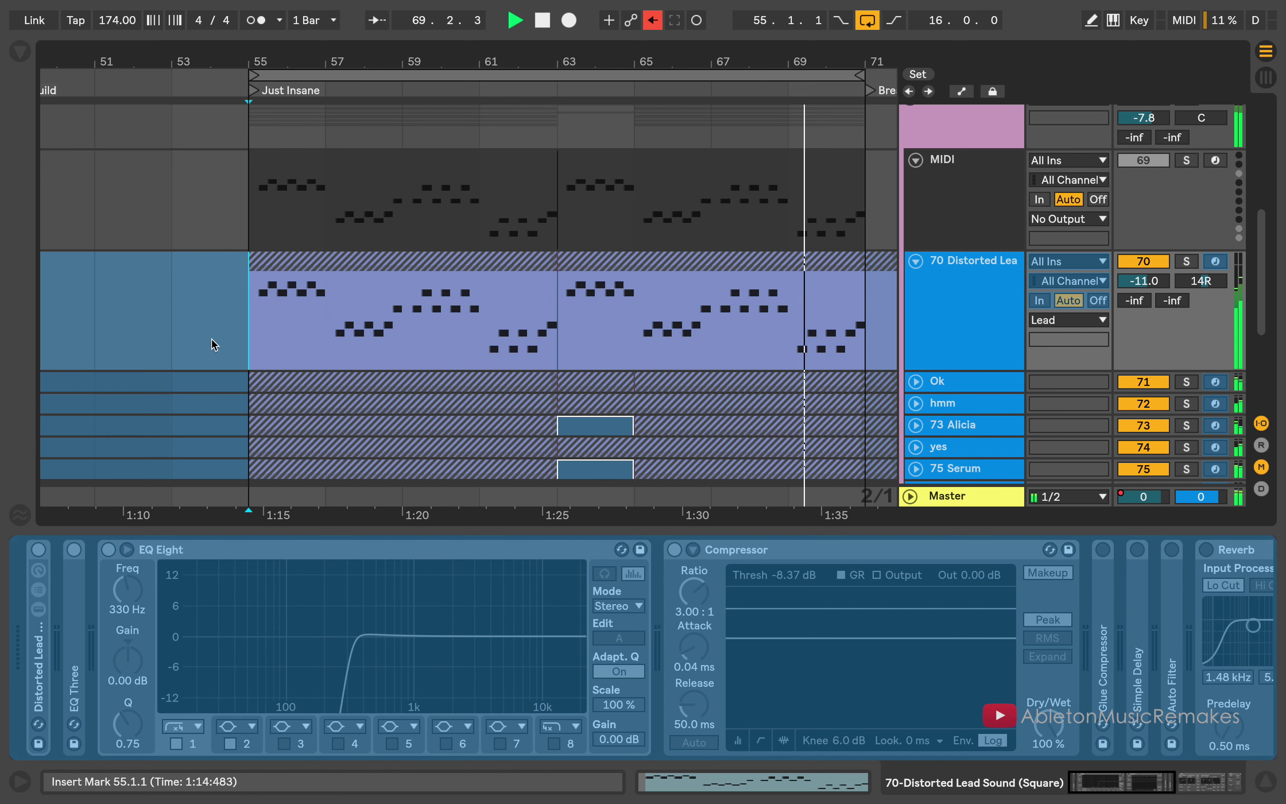
pyautogui.click(1187, 260)
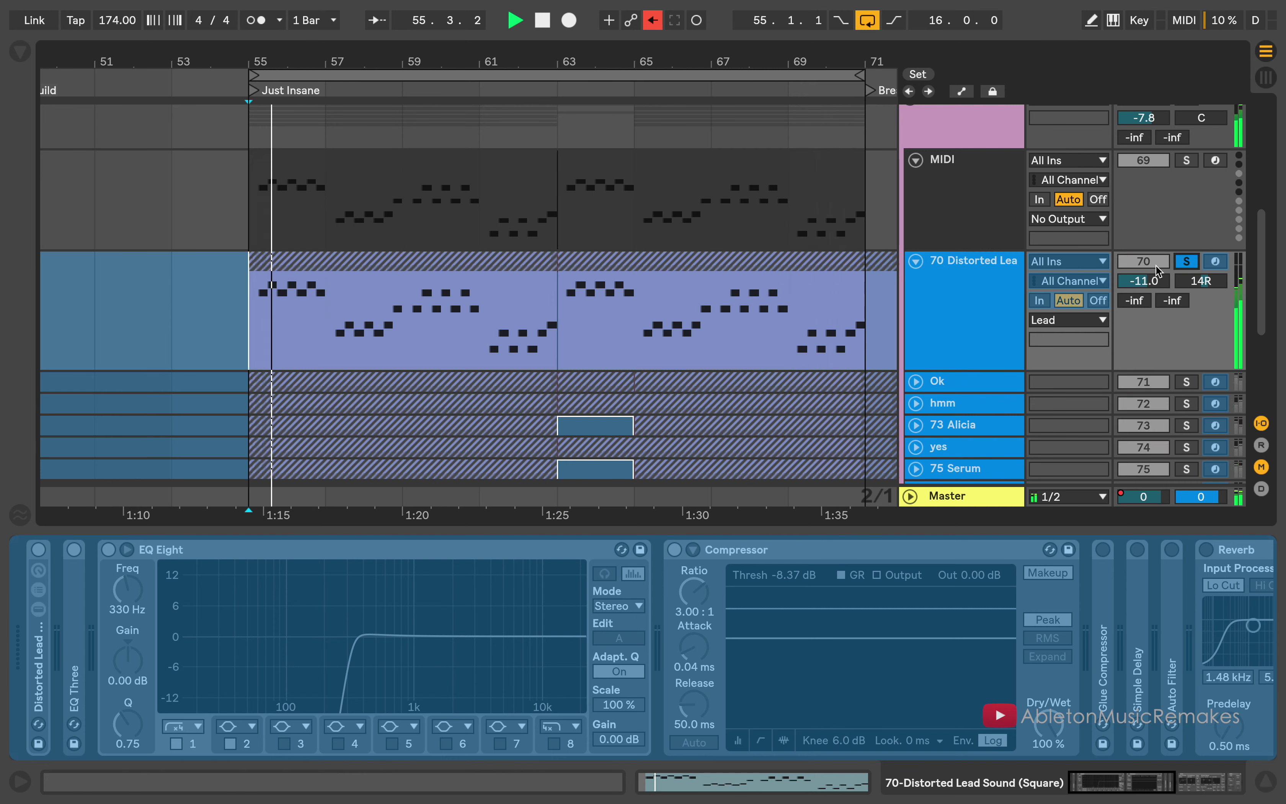
# Expand the Ok layer, and solo and expand 73 Alicia with its device chain shown
pyautogui.click(915, 381)
pyautogui.scroll(-2, 1182, 391)
pyautogui.click(1187, 399)
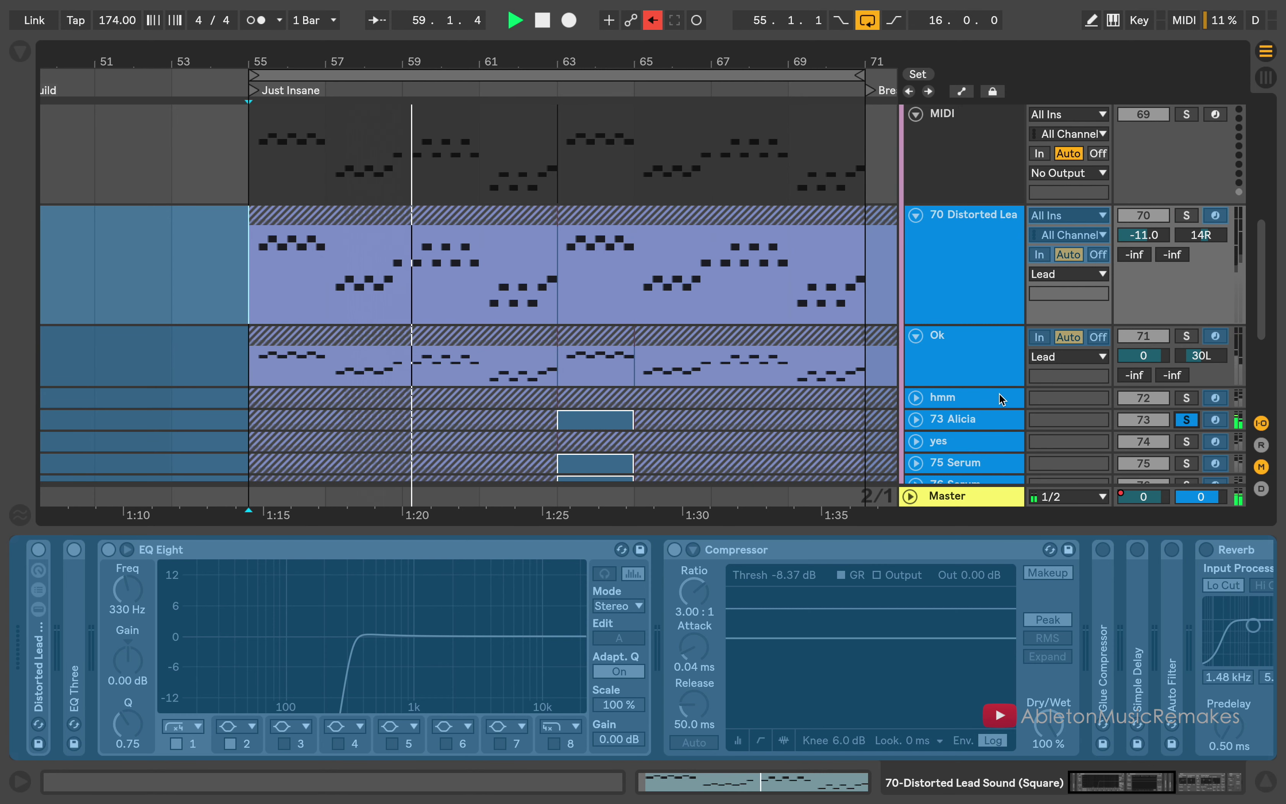
pyautogui.scroll(-2, 1188, 402)
pyautogui.click(1187, 373)
pyautogui.click(917, 376)
pyautogui.click(915, 374)
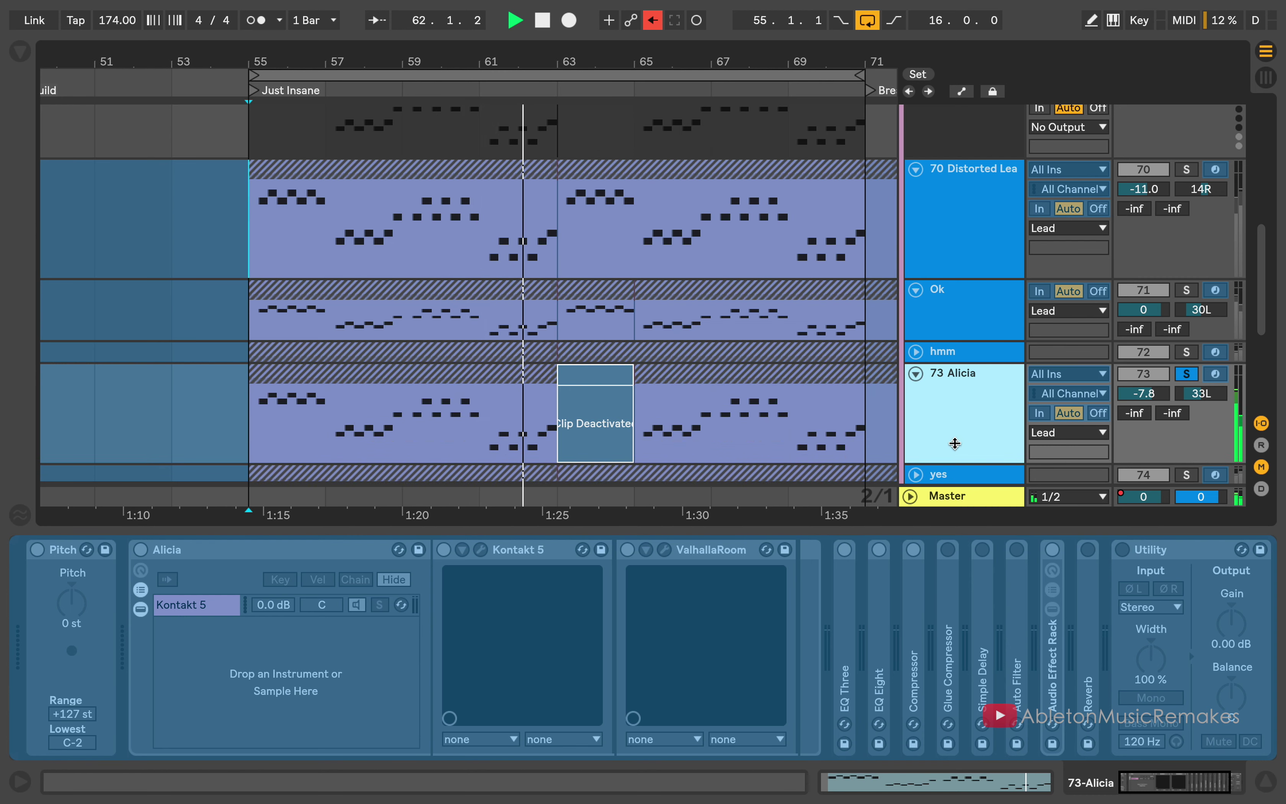
# Solo and expand the yes and 75 Serum layers in turn and show the device chain of 75 Serum
pyautogui.scroll(-6, 1221, 297)
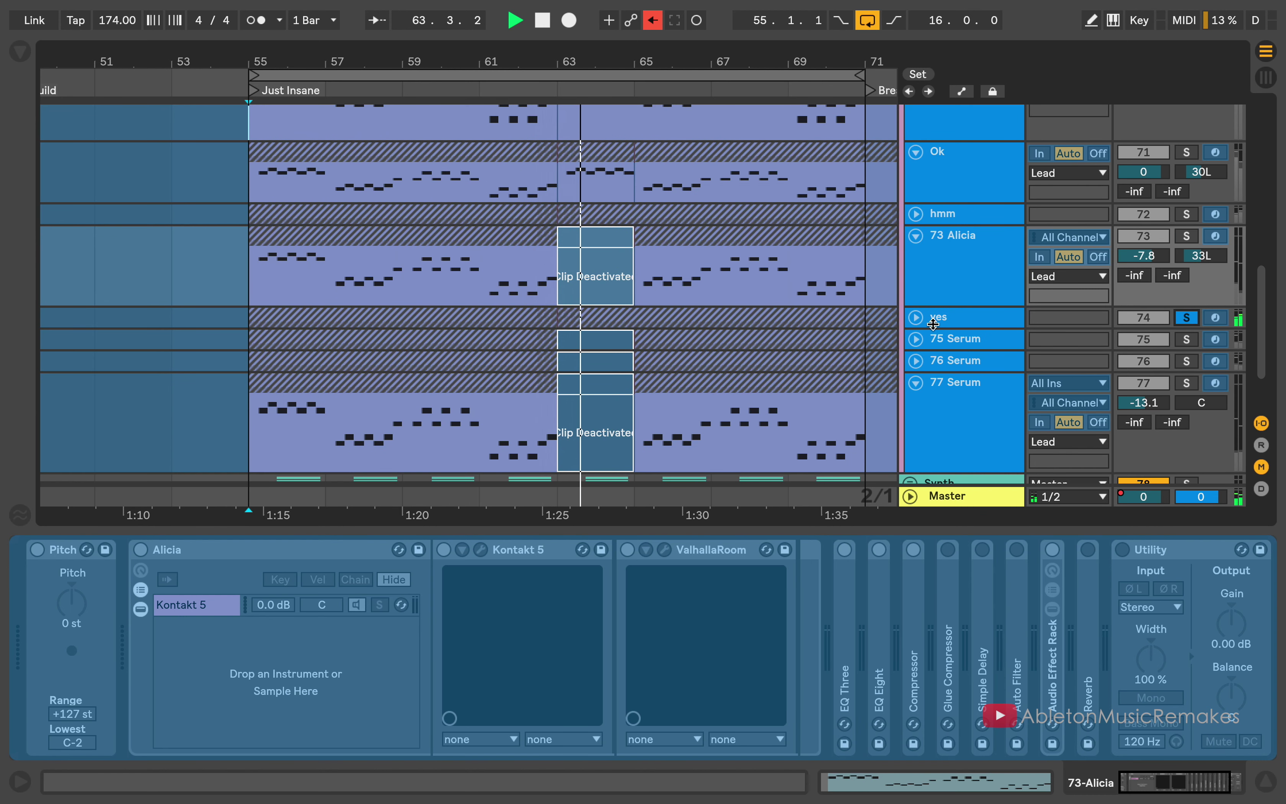
pyautogui.click(1187, 317)
pyautogui.click(916, 318)
pyautogui.scroll(-4, 1010, 336)
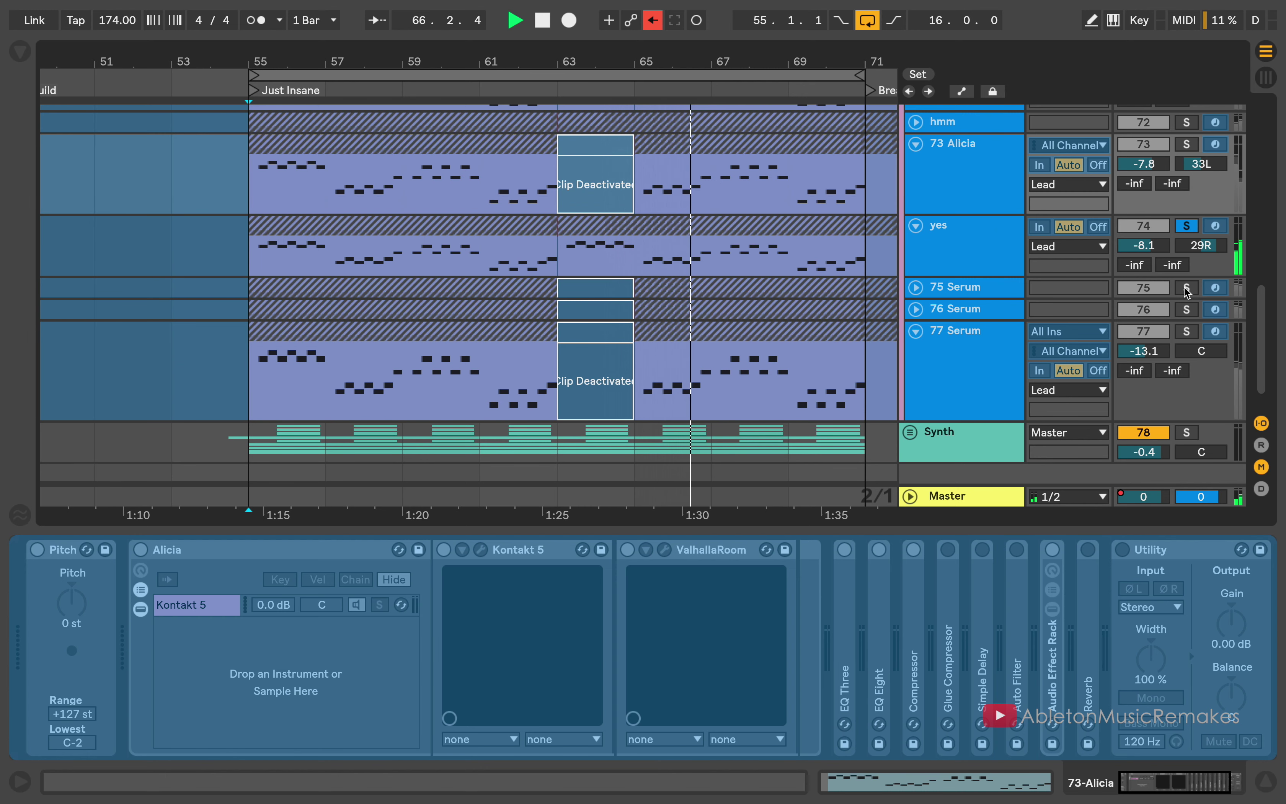
pyautogui.click(1186, 288)
pyautogui.click(915, 287)
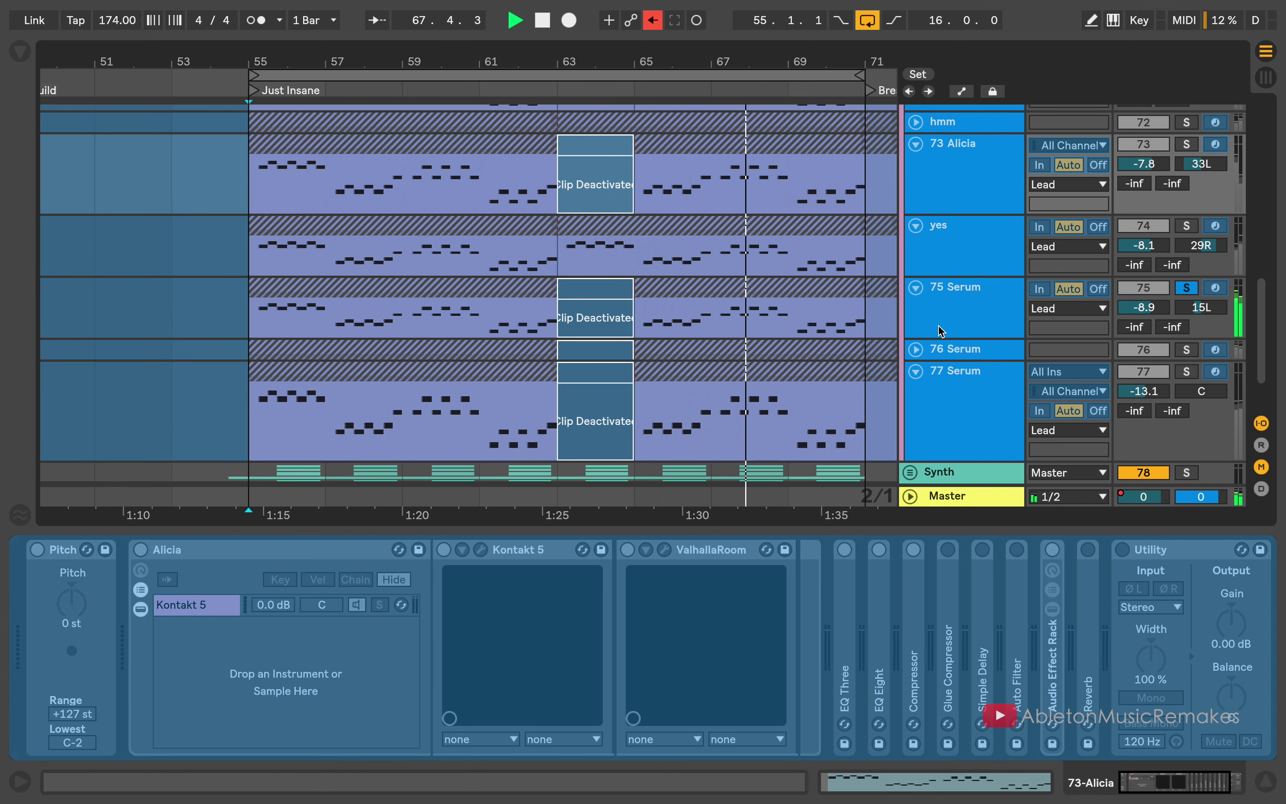
pyautogui.click(941, 303)
# Solo and expand 76 Serum with its device chain shown, and solo 77 Serum after it
pyautogui.click(916, 349)
pyautogui.scroll(-3, 938, 330)
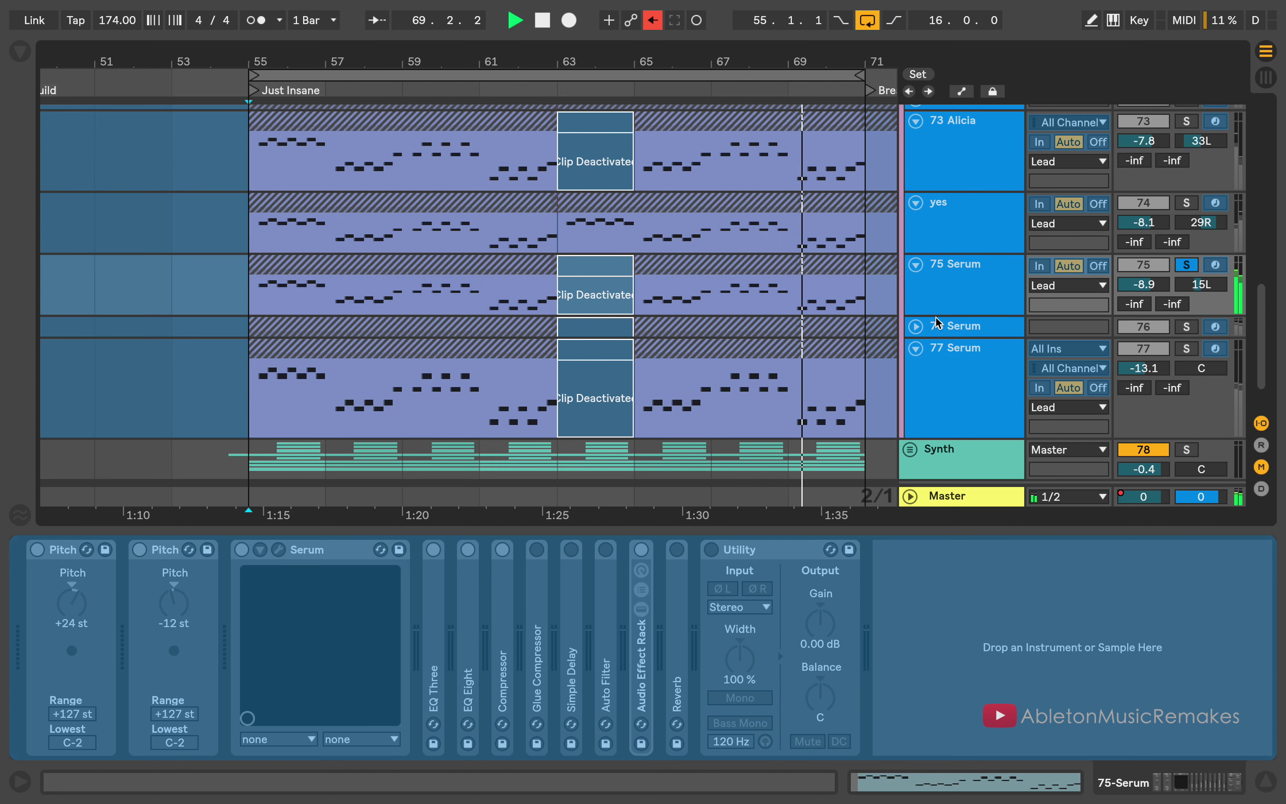
pyautogui.click(1189, 278)
pyautogui.click(957, 292)
pyautogui.click(915, 277)
pyautogui.scroll(-3, 966, 360)
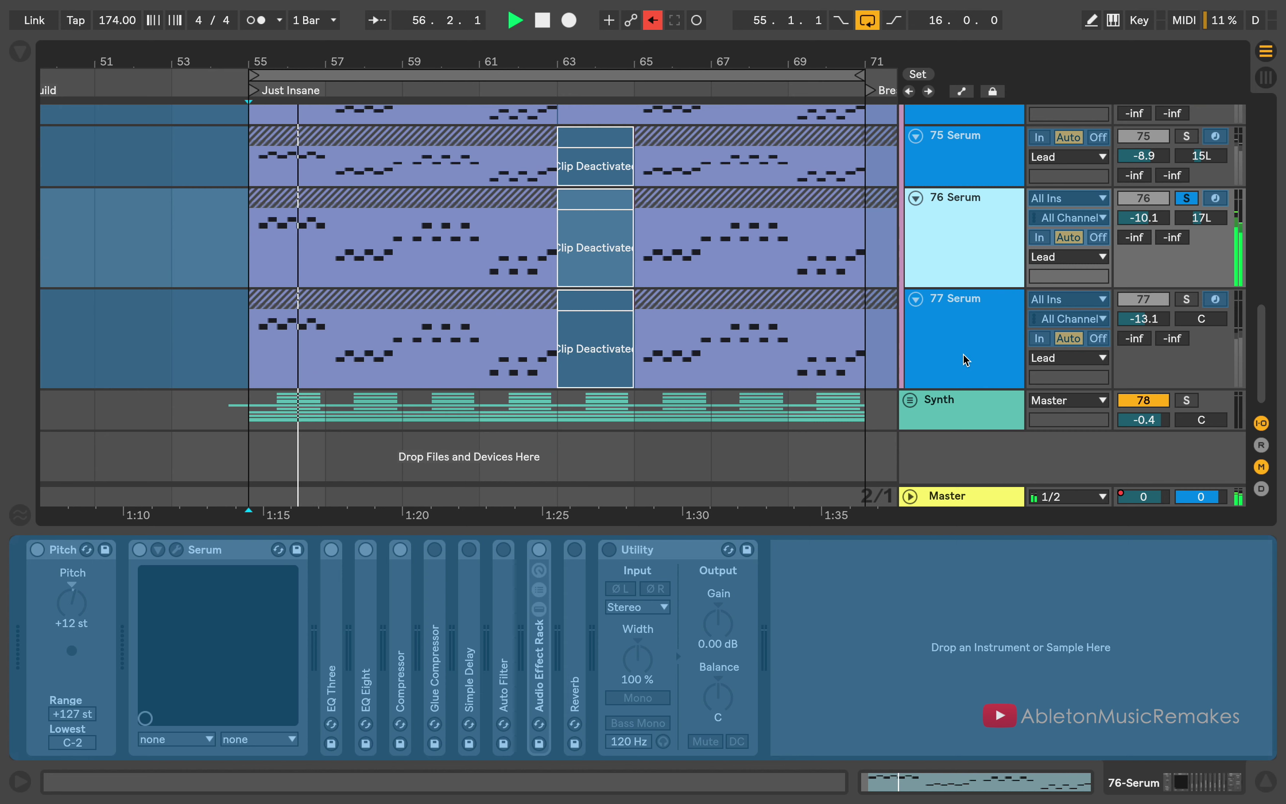
pyautogui.click(1187, 300)
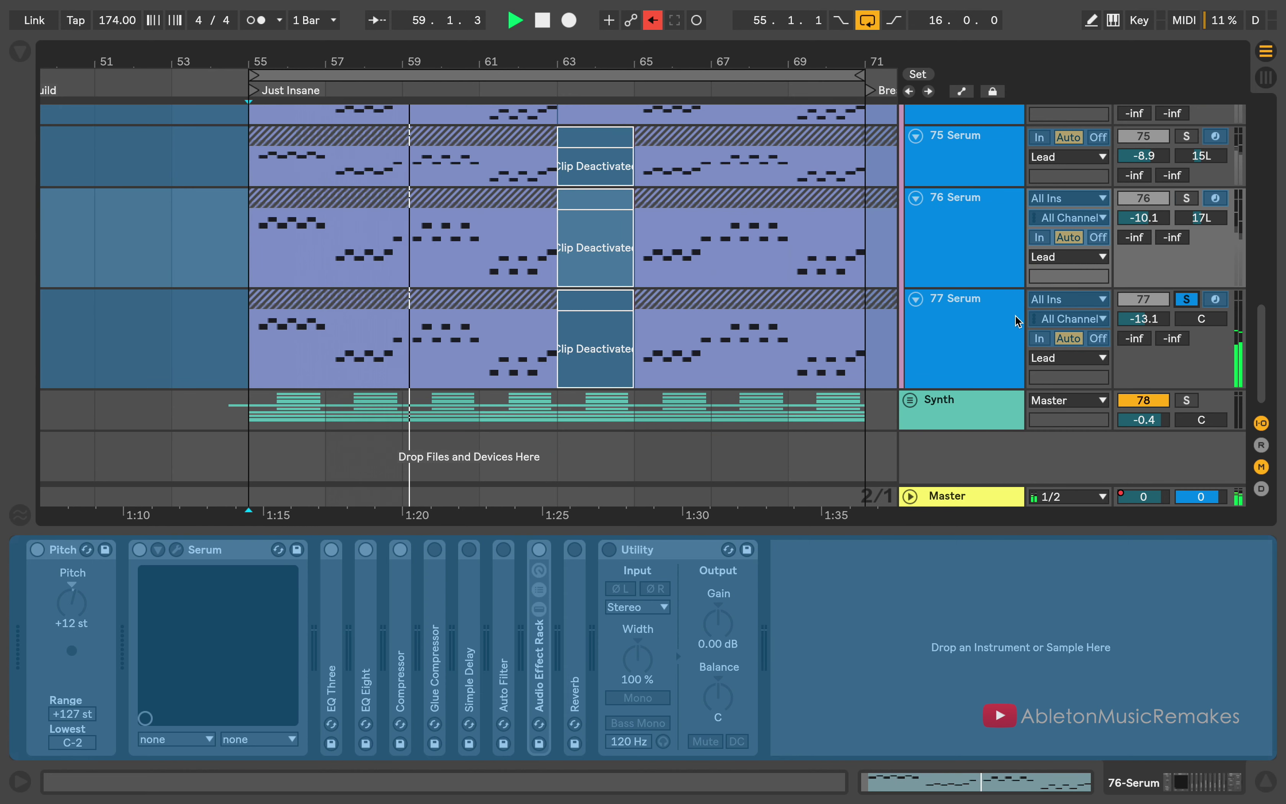
# Solo the whole Lead group, revisit the notes of its second MIDI clip and re-enable the overridden automation
pyautogui.scroll(15, 934, 333)
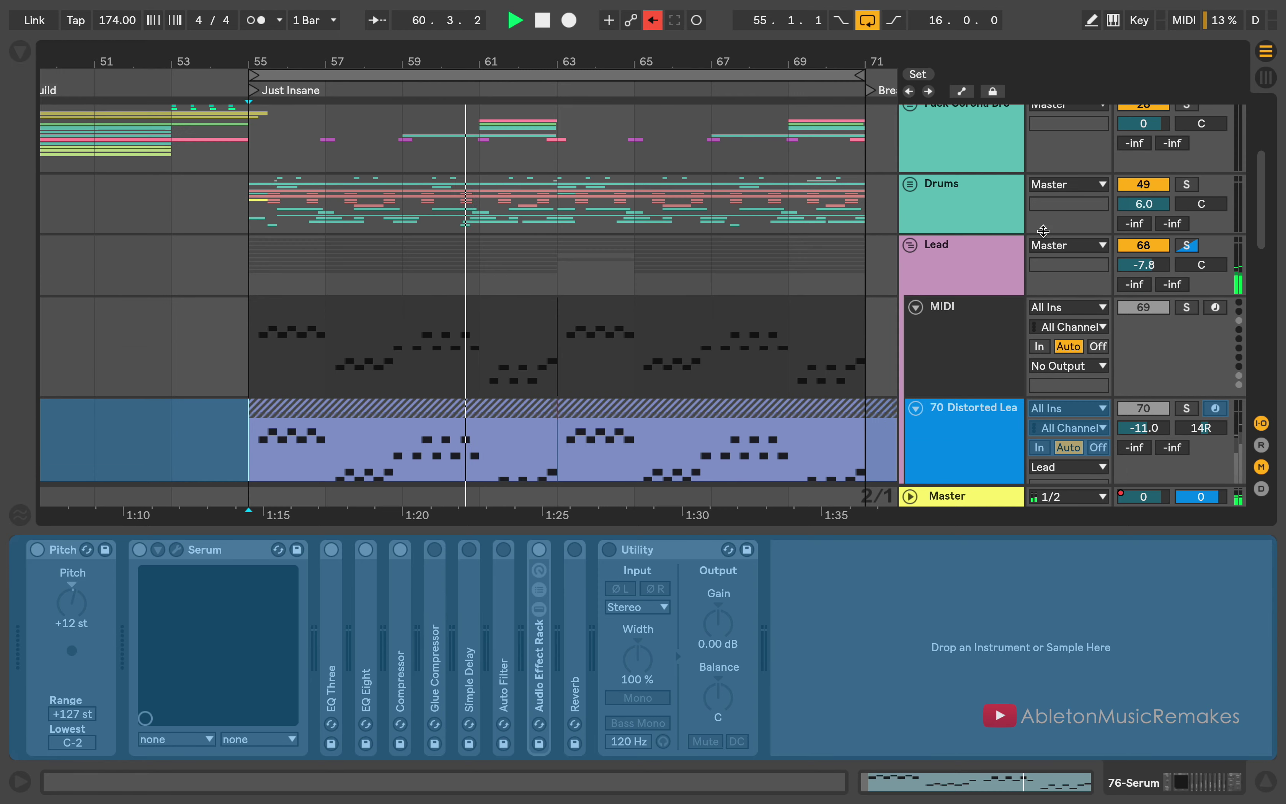
pyautogui.click(1187, 245)
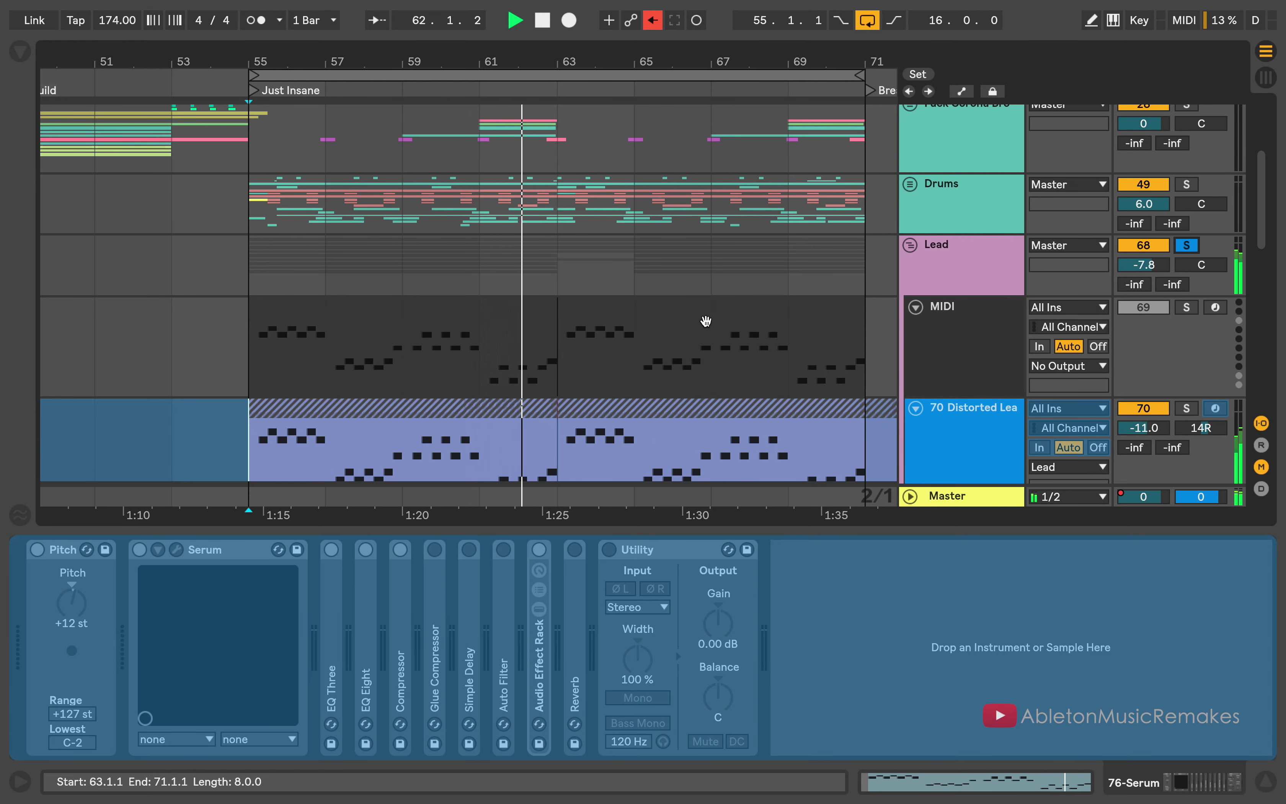
pyautogui.doubleClick(706, 324)
pyautogui.click(653, 24)
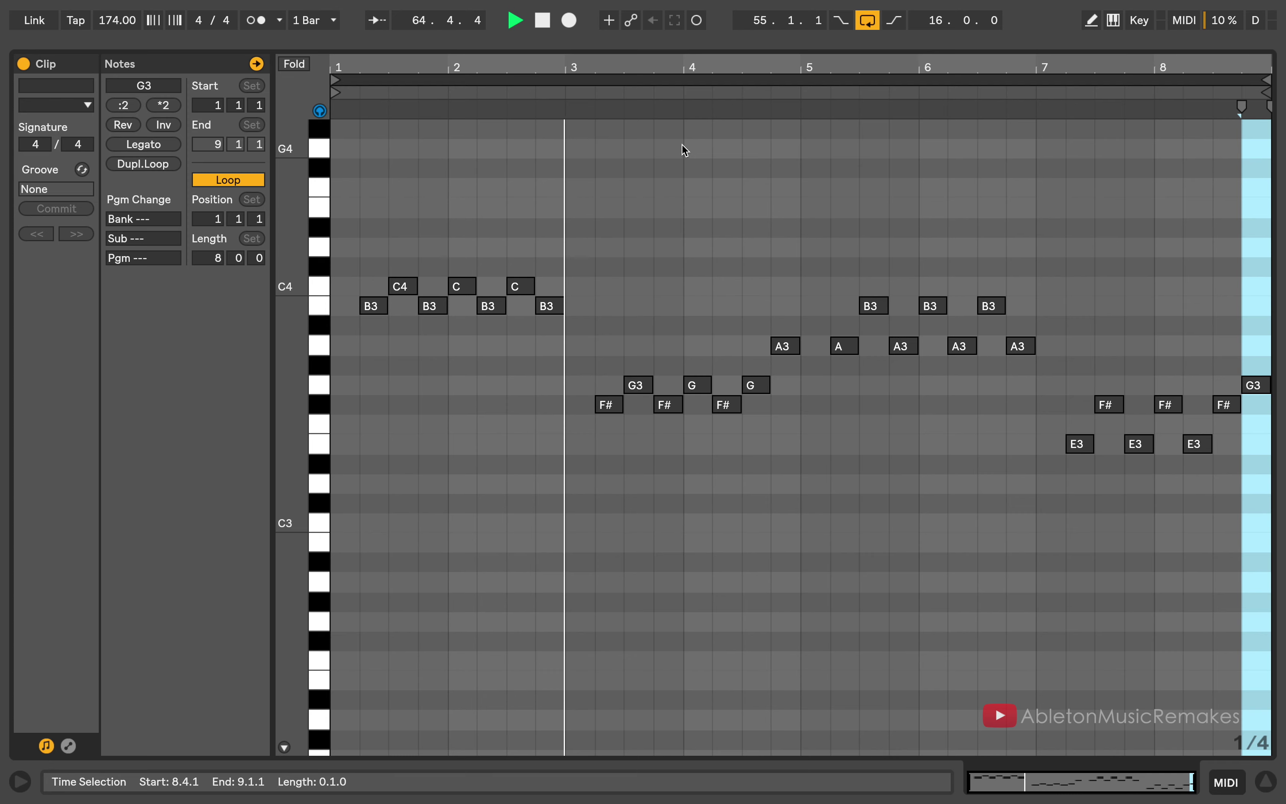
pyautogui.hotkey('shift', 'Tab')
# Hide the device view and collapse the Lead group
pyautogui.scroll(3, 778, 201)
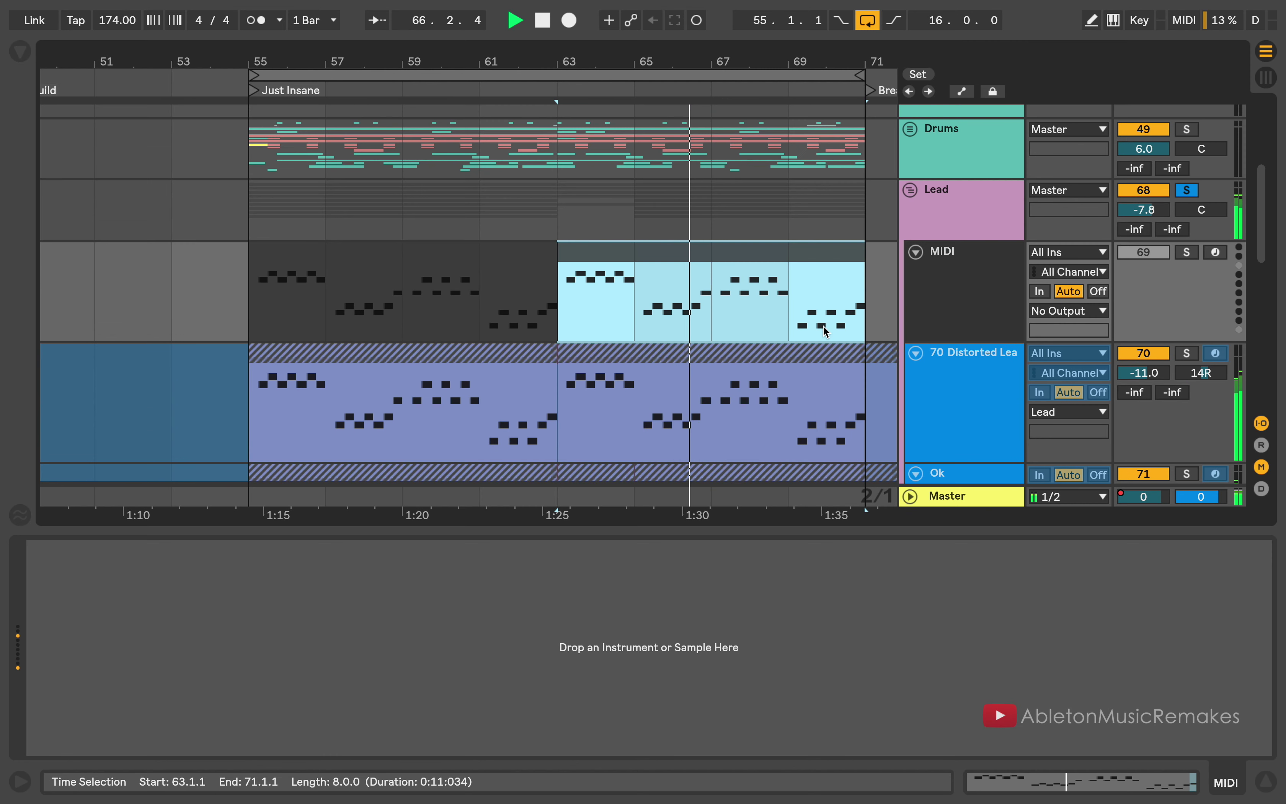
pyautogui.hotkey('ctrl', 'alt', 'l')
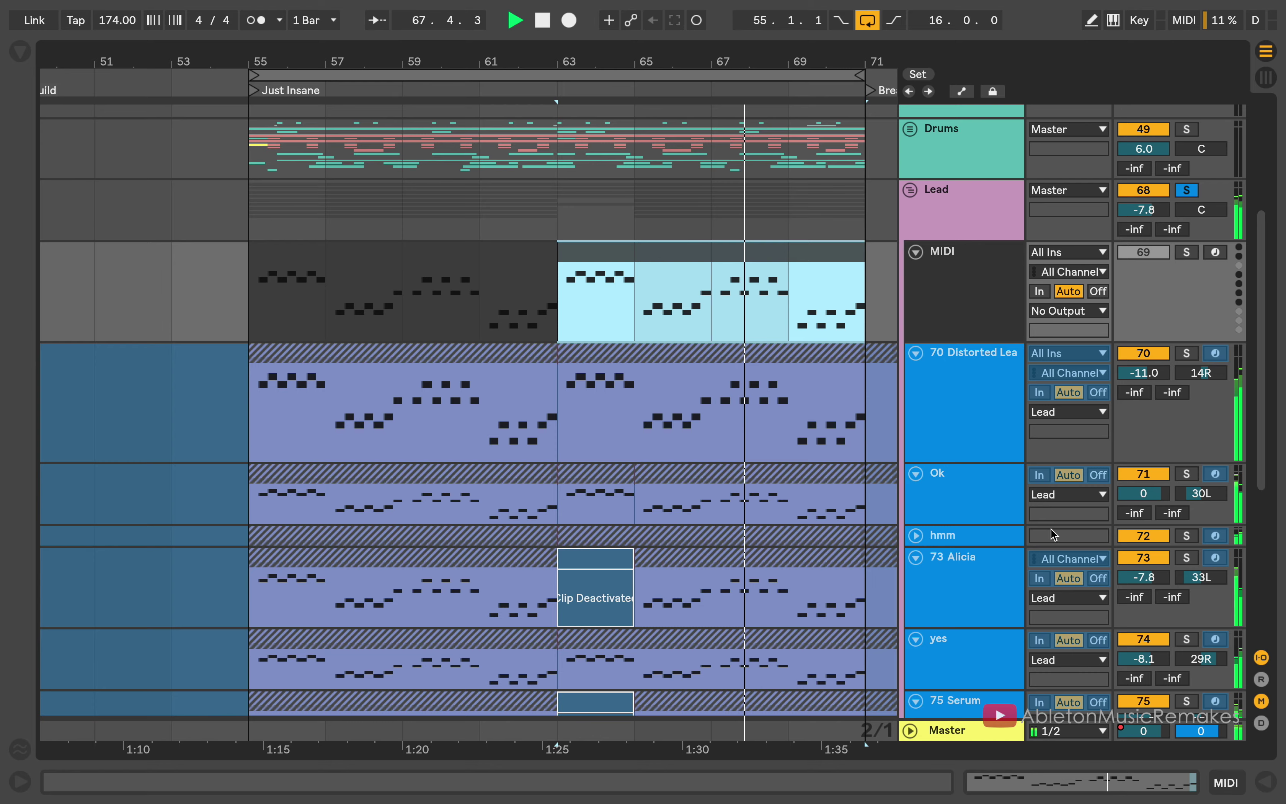
pyautogui.scroll(5, 1050, 528)
pyautogui.click(910, 420)
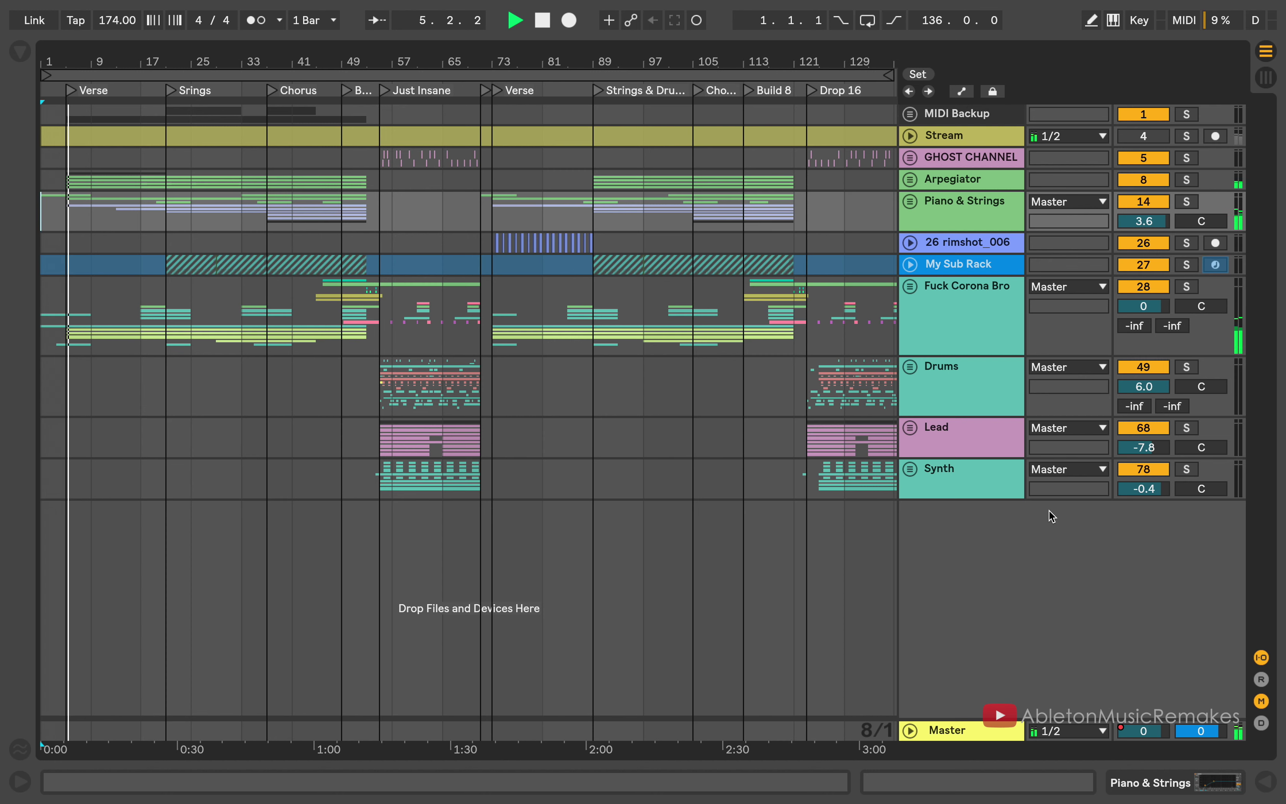
# Display the Master device chain and play the song with the metronome on, switching it off at the end
pyautogui.doubleClick(949, 732)
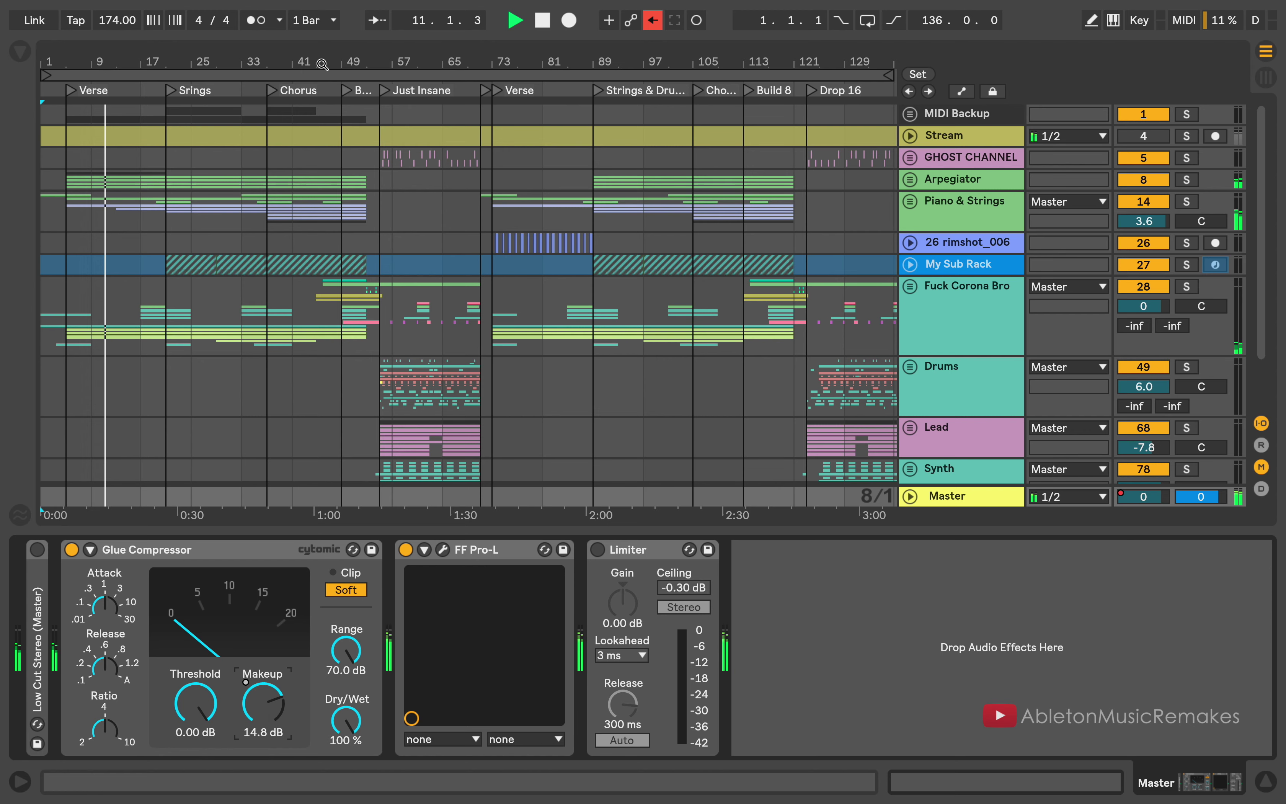
pyautogui.click(260, 20)
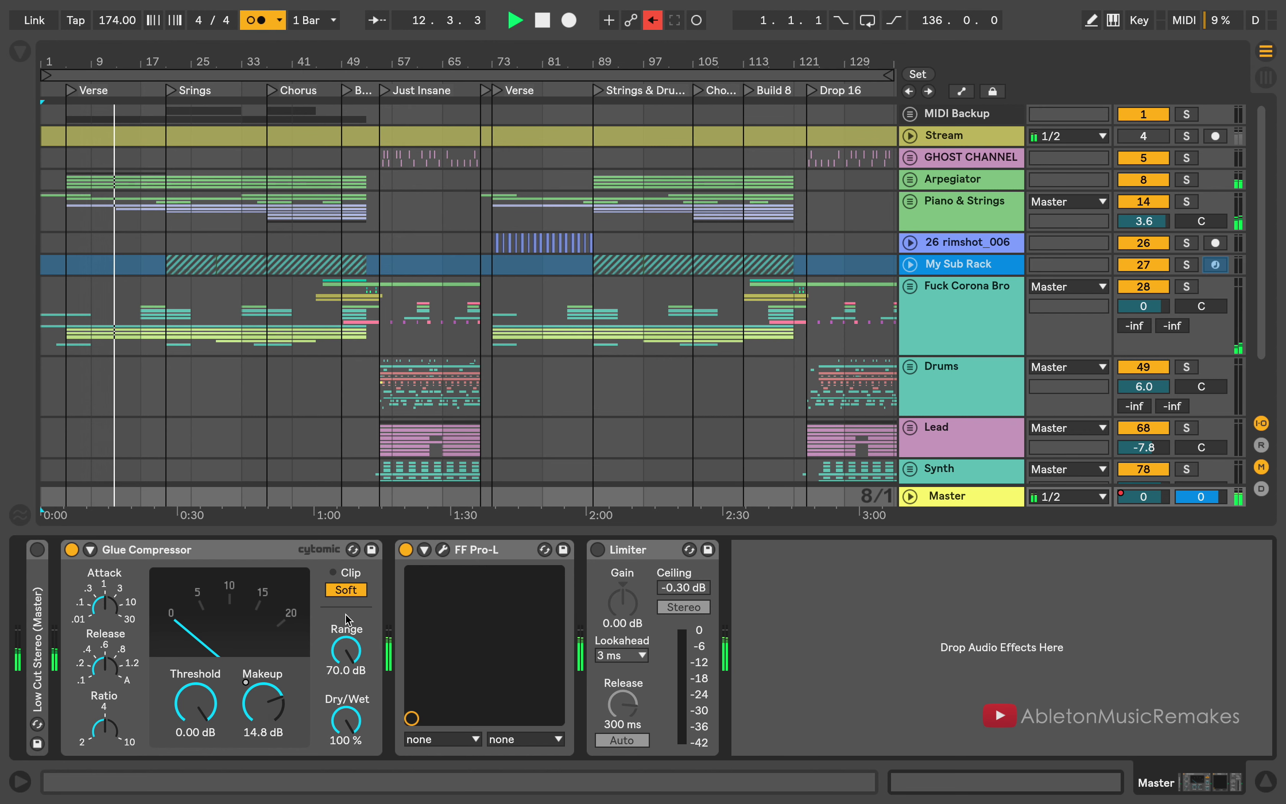
pyautogui.scroll(-2, 932, 445)
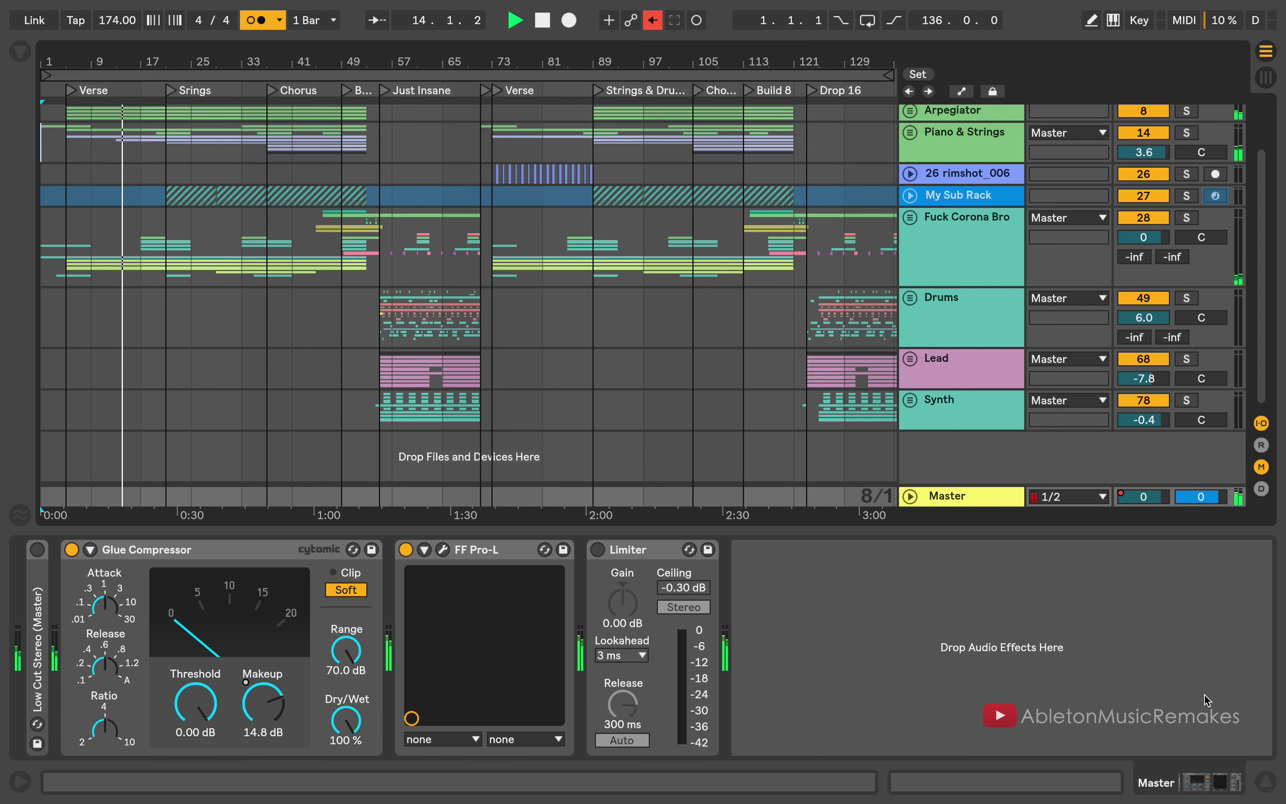
pyautogui.click(1266, 781)
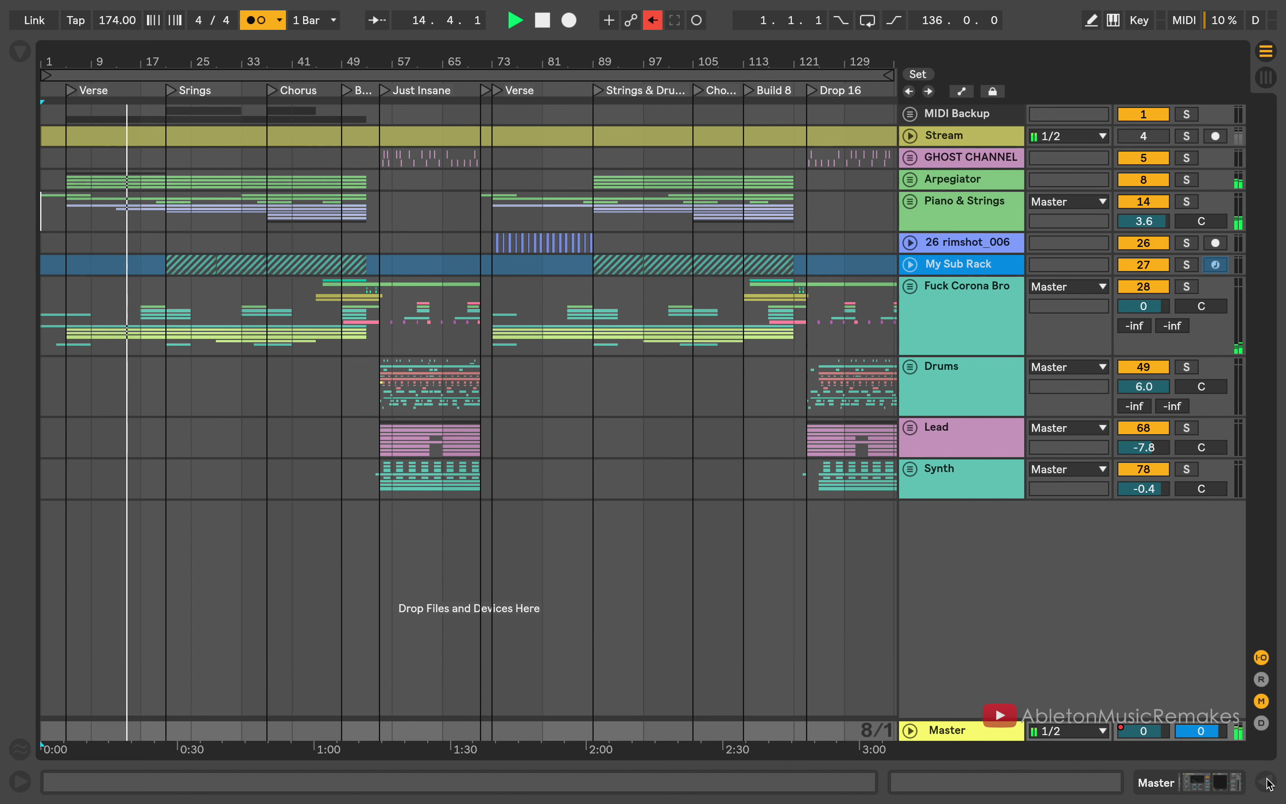
pyautogui.doubleClick(999, 730)
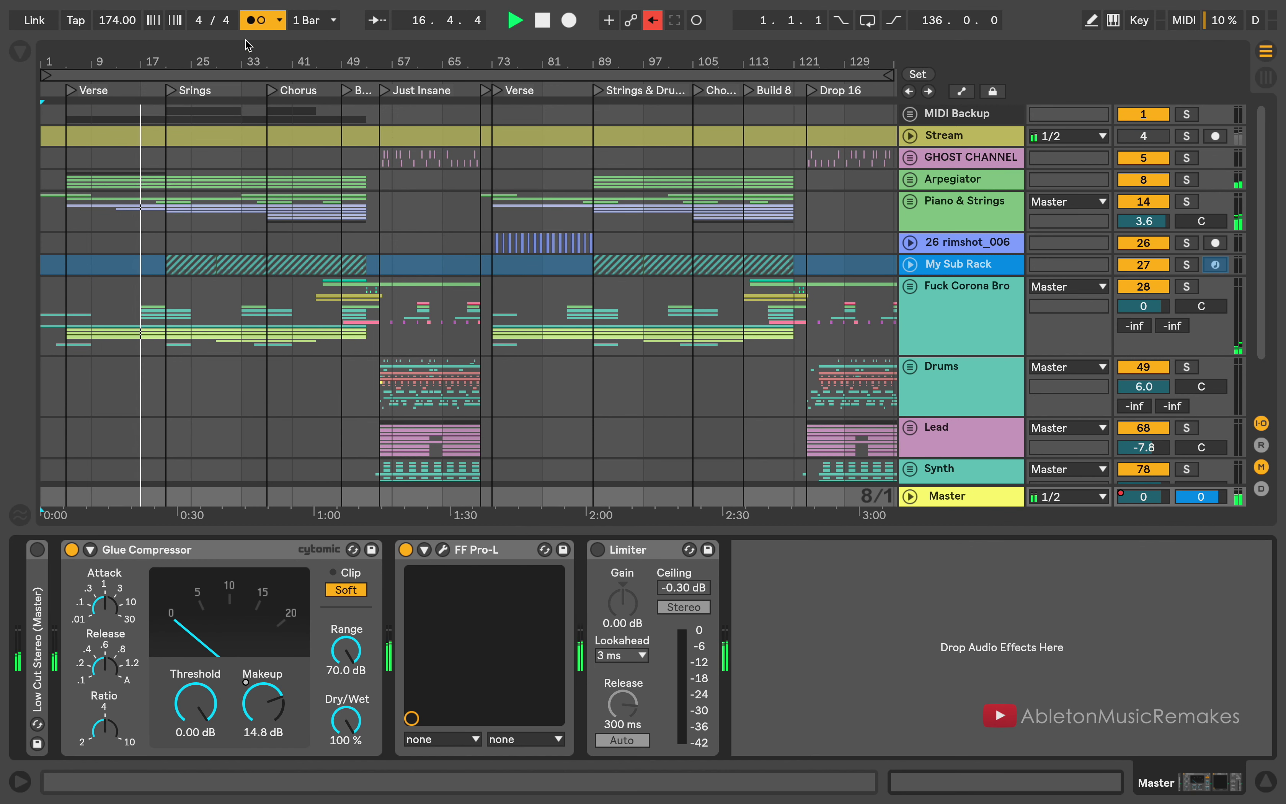
pyautogui.click(258, 22)
# Toggle the metronome on and off once more during playback and hide the Master device chain
pyautogui.moveTo(288, 58); pyautogui.dragTo(288, 101)
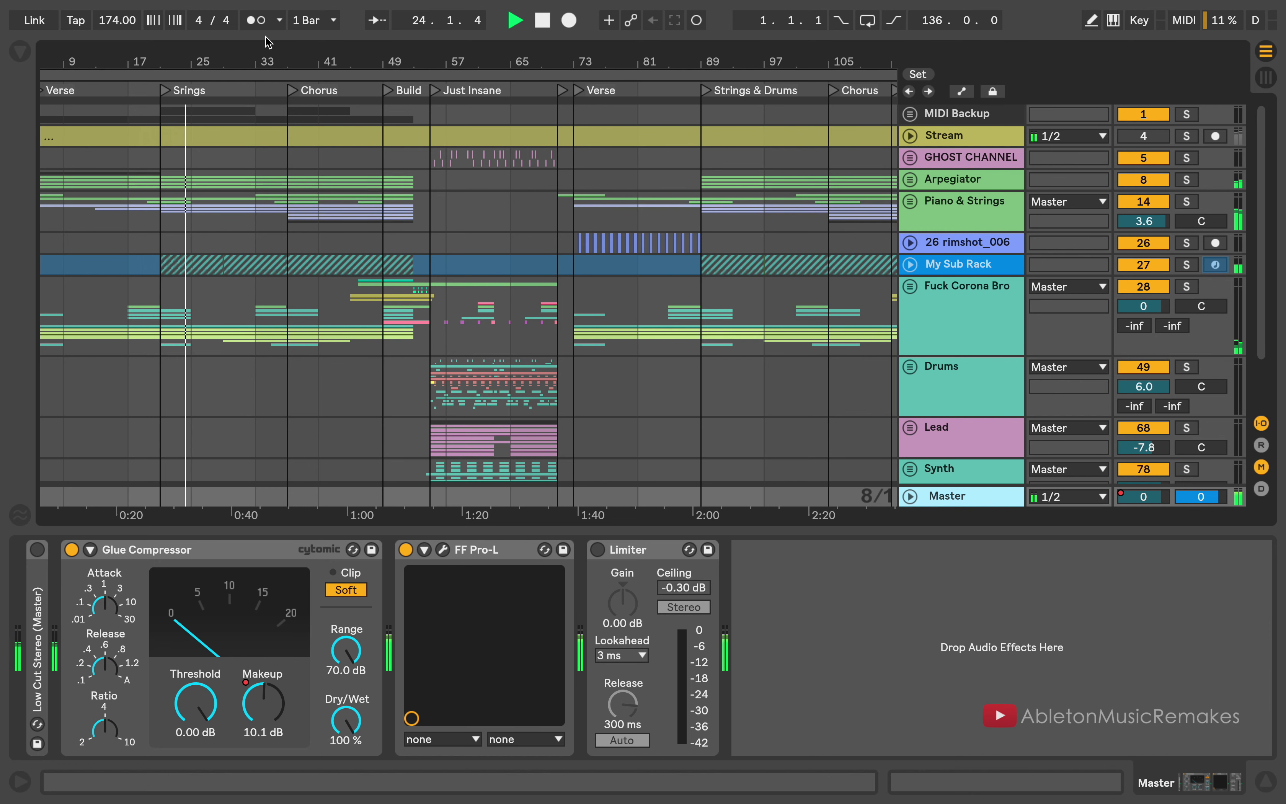
pyautogui.moveTo(282, 65); pyautogui.dragTo(247, 40)
pyautogui.click(250, 23)
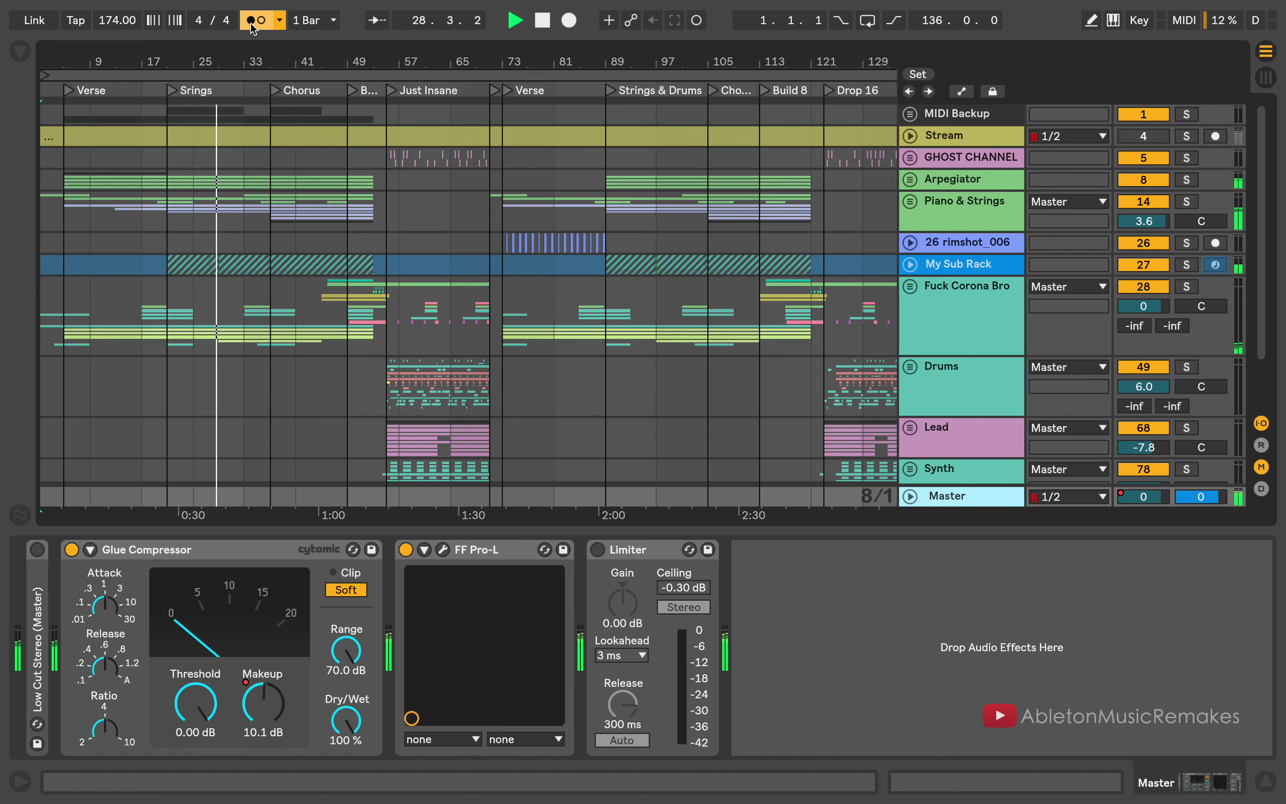
pyautogui.click(252, 23)
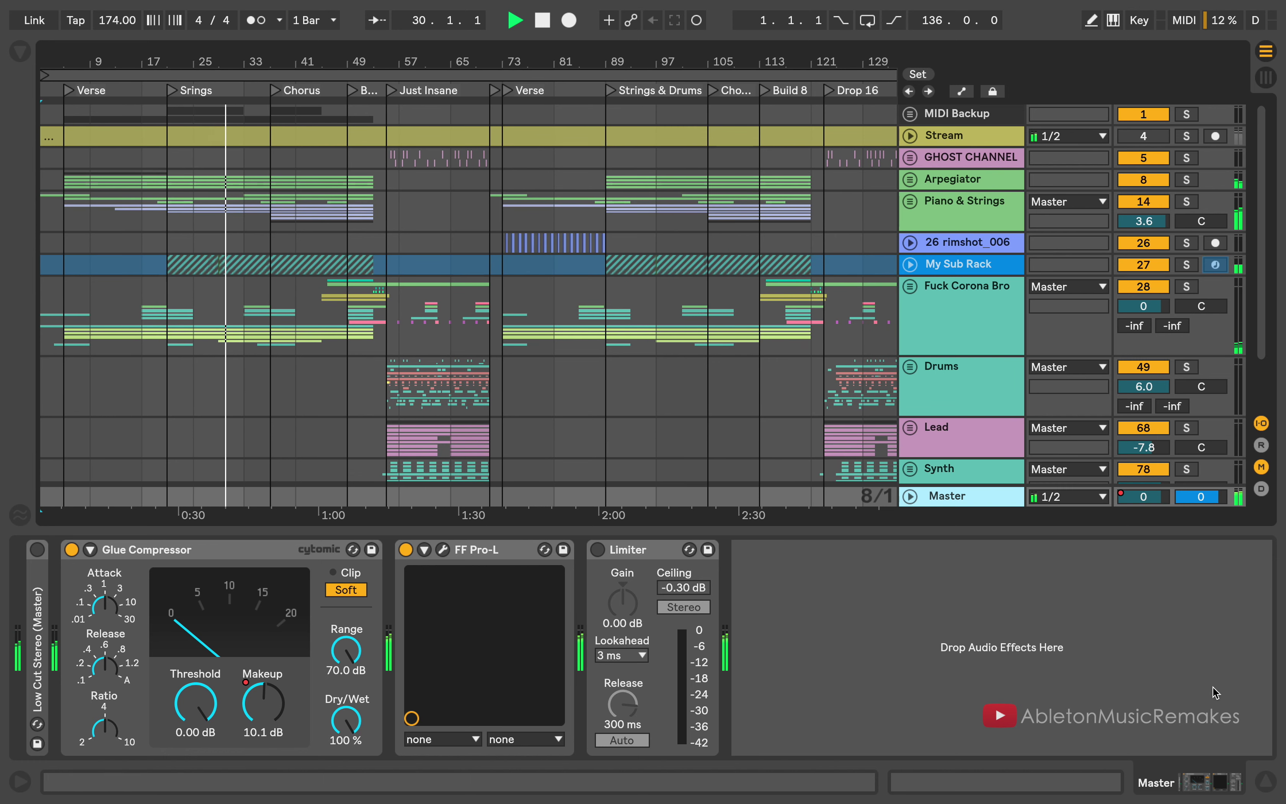
pyautogui.click(1270, 780)
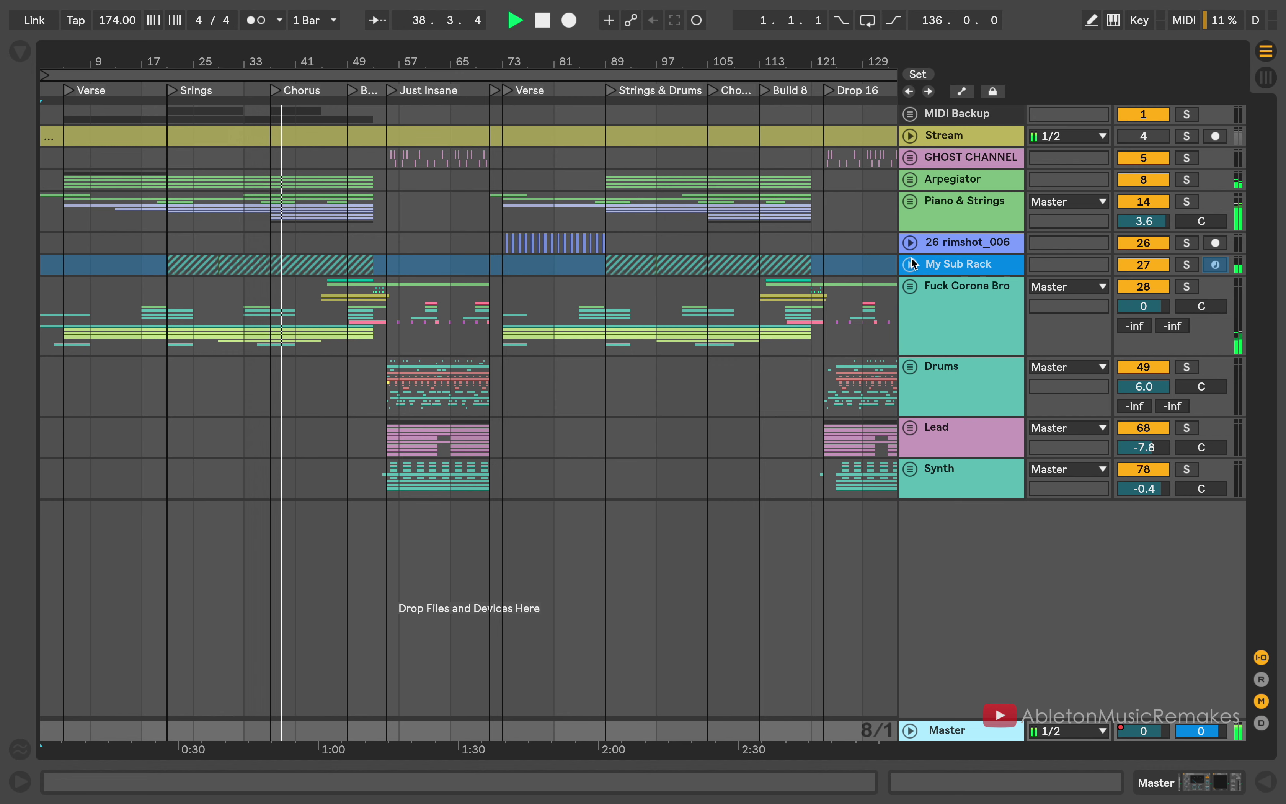
# Expand track group 28 and lower the gain of the My riser_142 BPM clip before the build to -4.50 dB
pyautogui.click(910, 286)
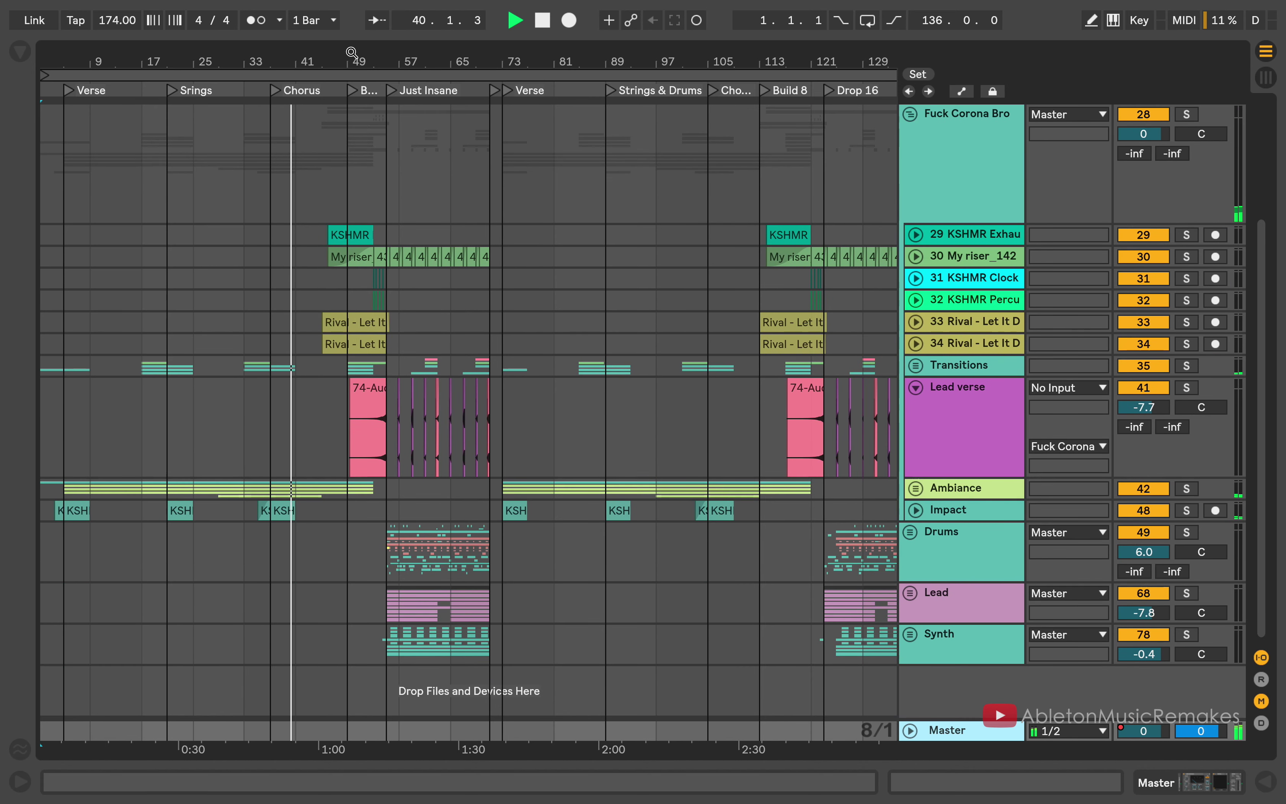
pyautogui.moveTo(348, 62); pyautogui.dragTo(351, 255)
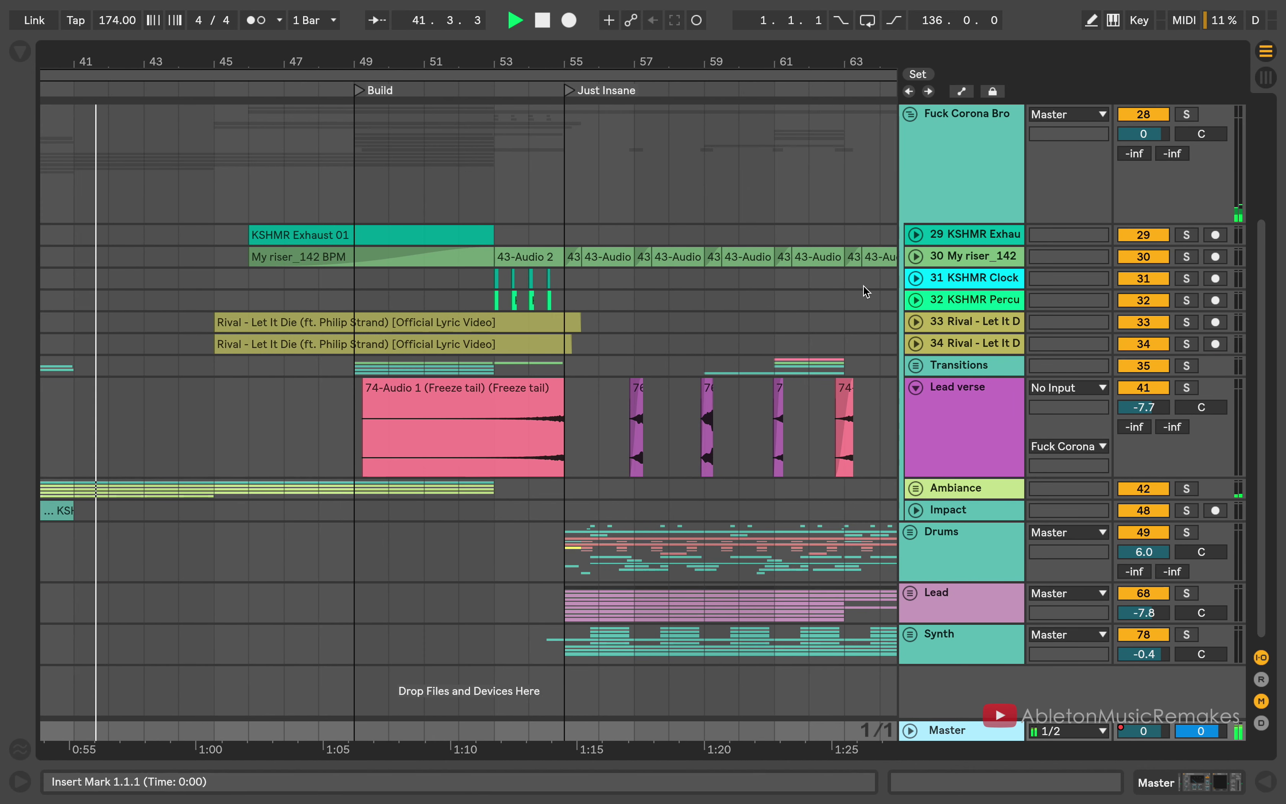
pyautogui.moveTo(916, 268); pyautogui.dragTo(916, 340)
pyautogui.doubleClick(390, 280)
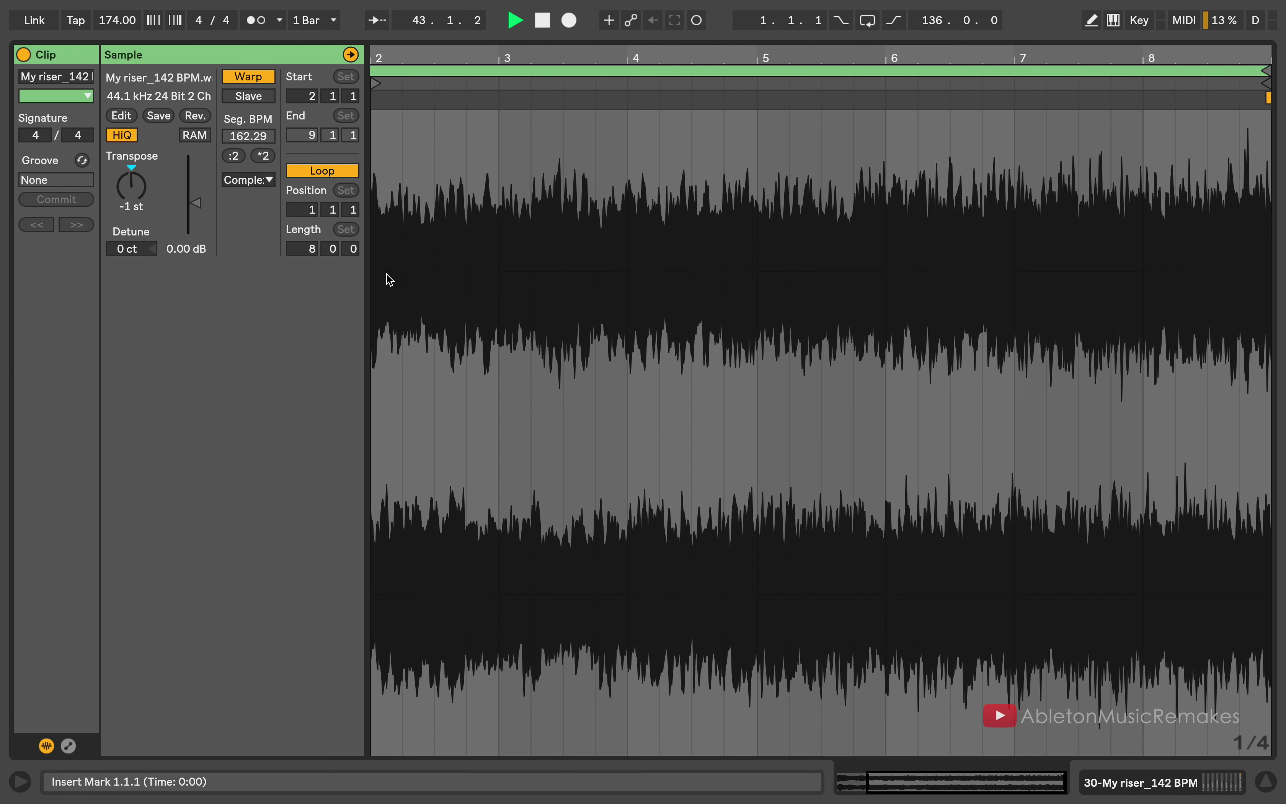
pyautogui.moveTo(198, 205); pyautogui.dragTo(198, 211)
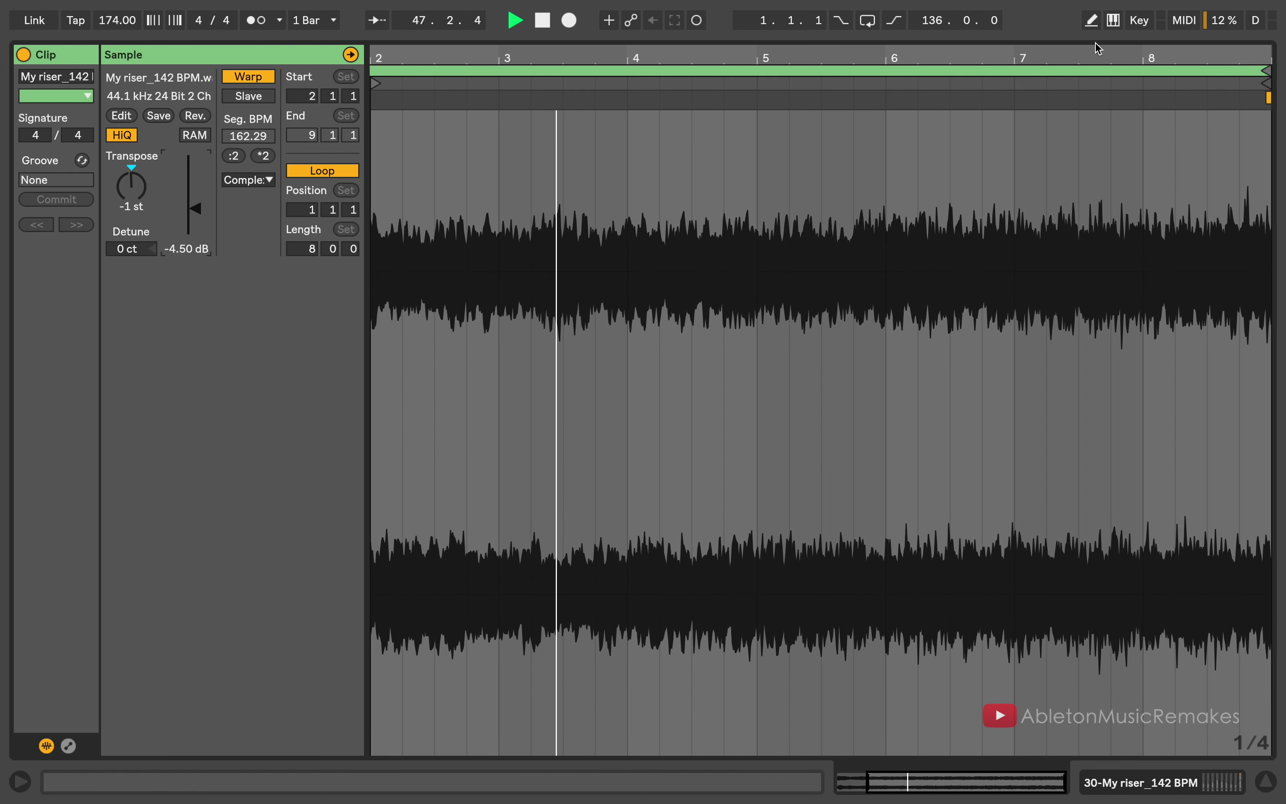
# Hide the clip view and collapse track group 28 to return to the full arrangement overview
pyautogui.press('super+alt+l')
pyautogui.scroll(3, 934, 209)
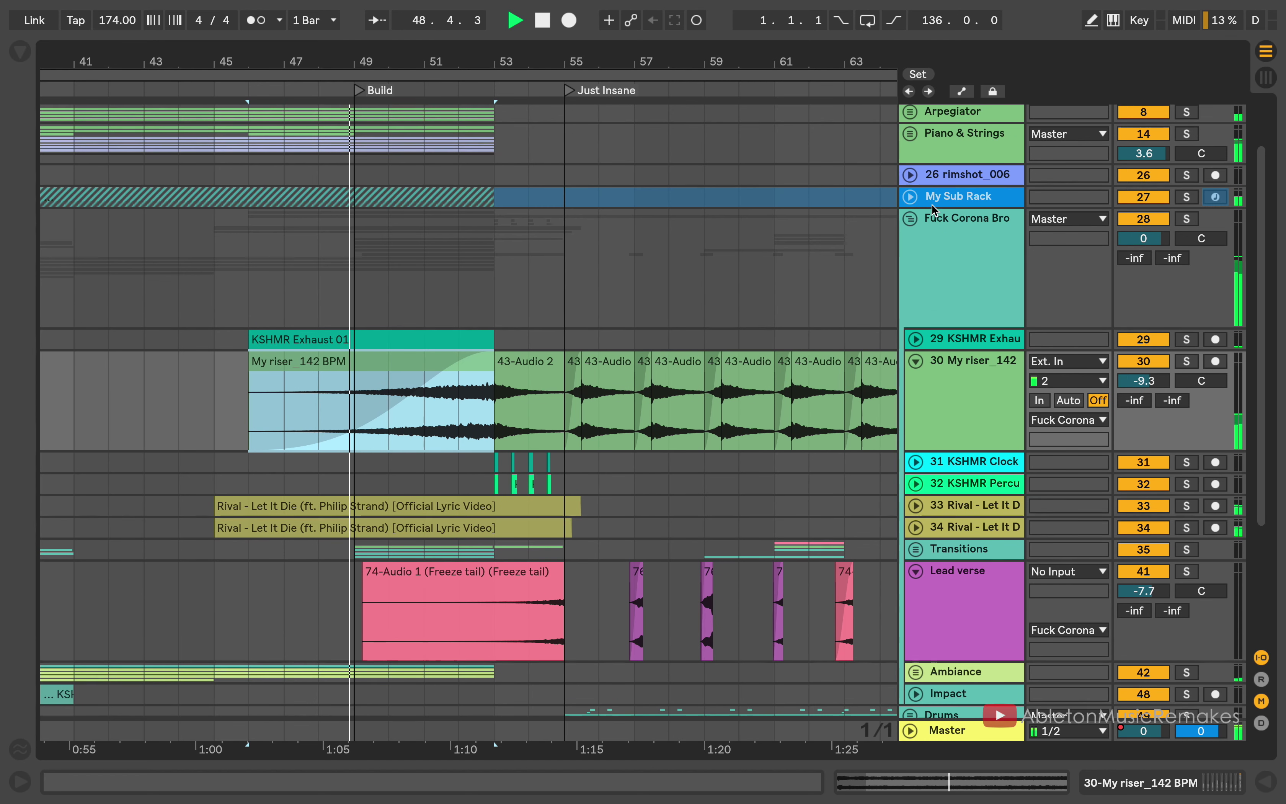
pyautogui.click(911, 129)
pyautogui.moveTo(554, 56); pyautogui.dragTo(555, 29)
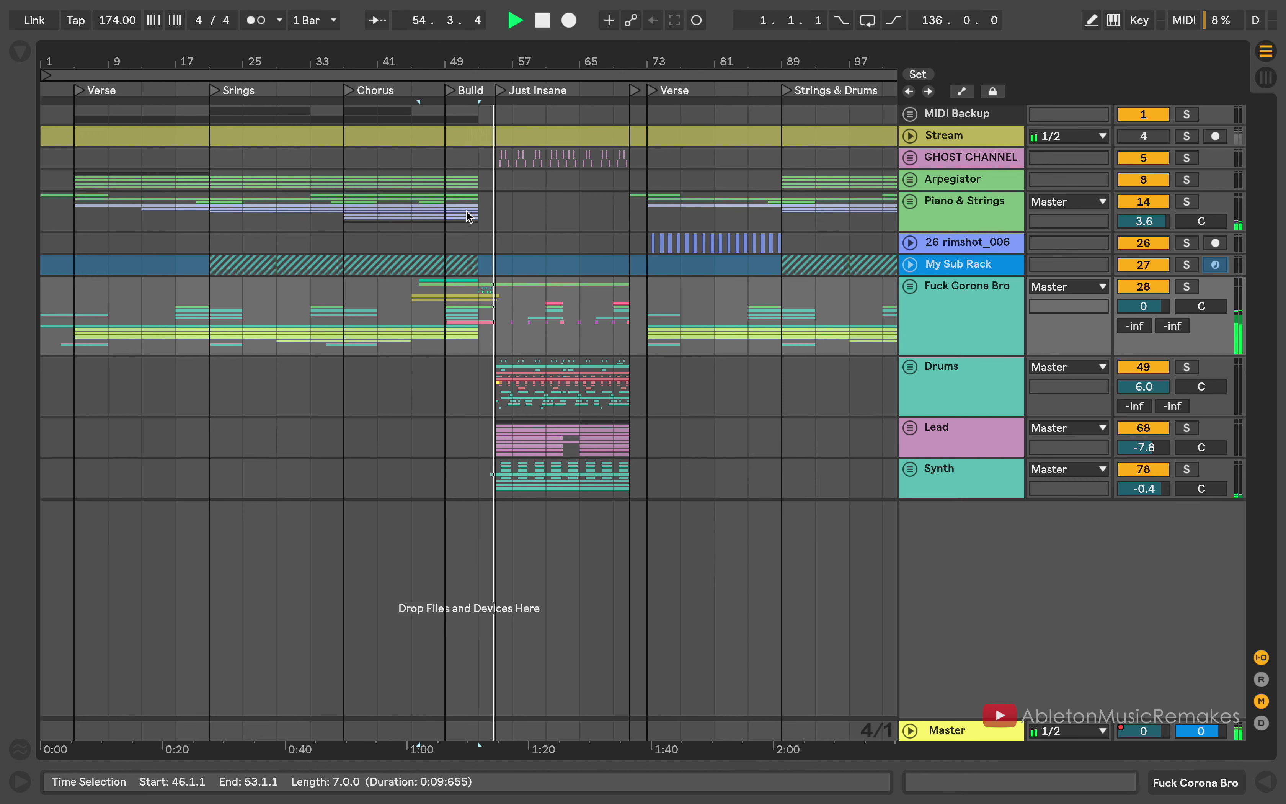
pyautogui.moveTo(469, 63); pyautogui.dragTo(469, 47)
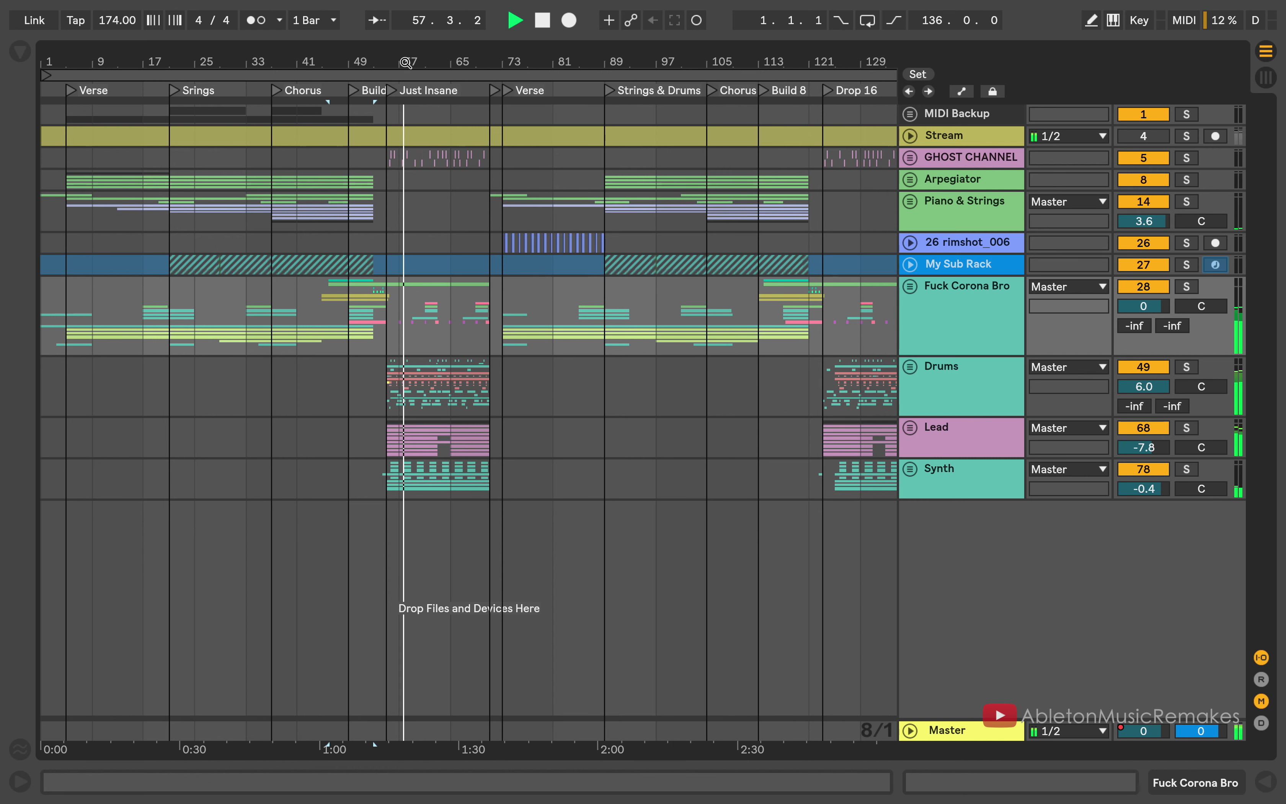
# Display the Master device chain, examine the FF Pro-L limiter's plug-in window during playback, and hide the chain again
pyautogui.doubleClick(966, 733)
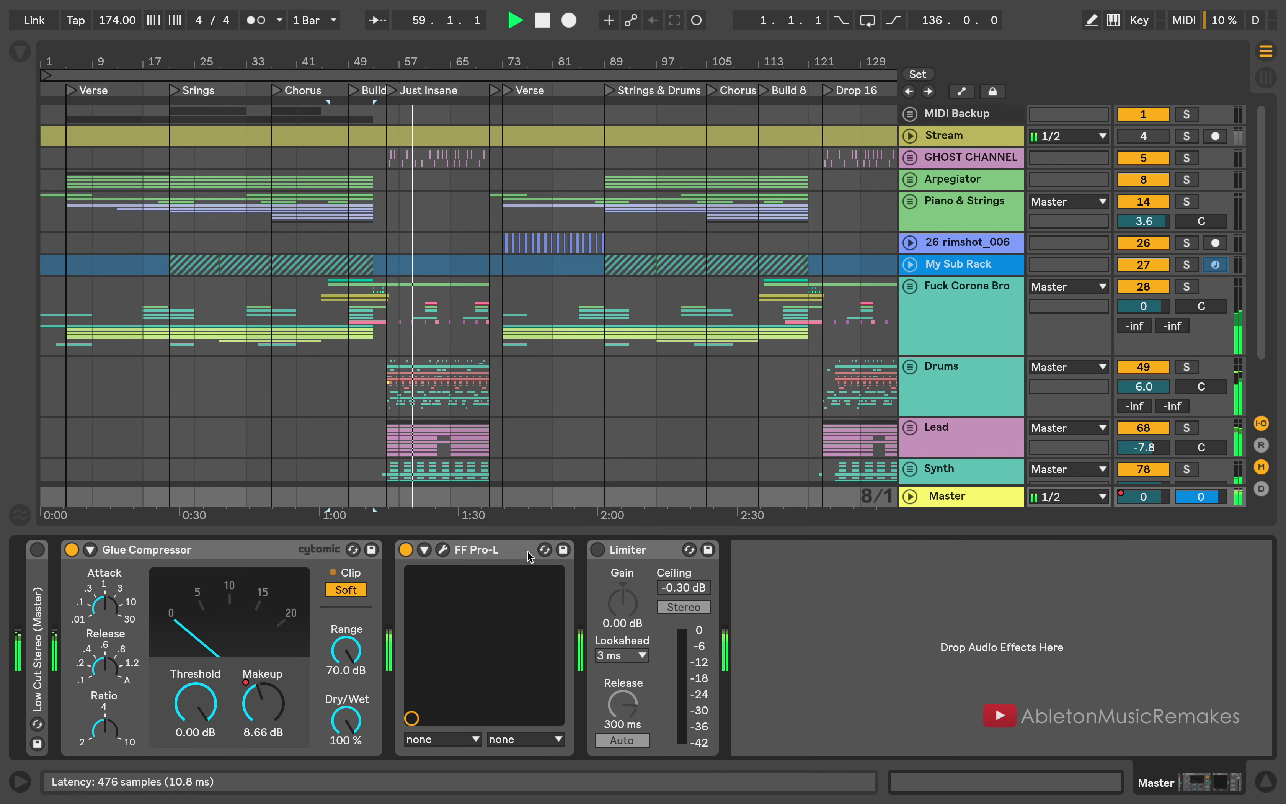
pyautogui.click(443, 549)
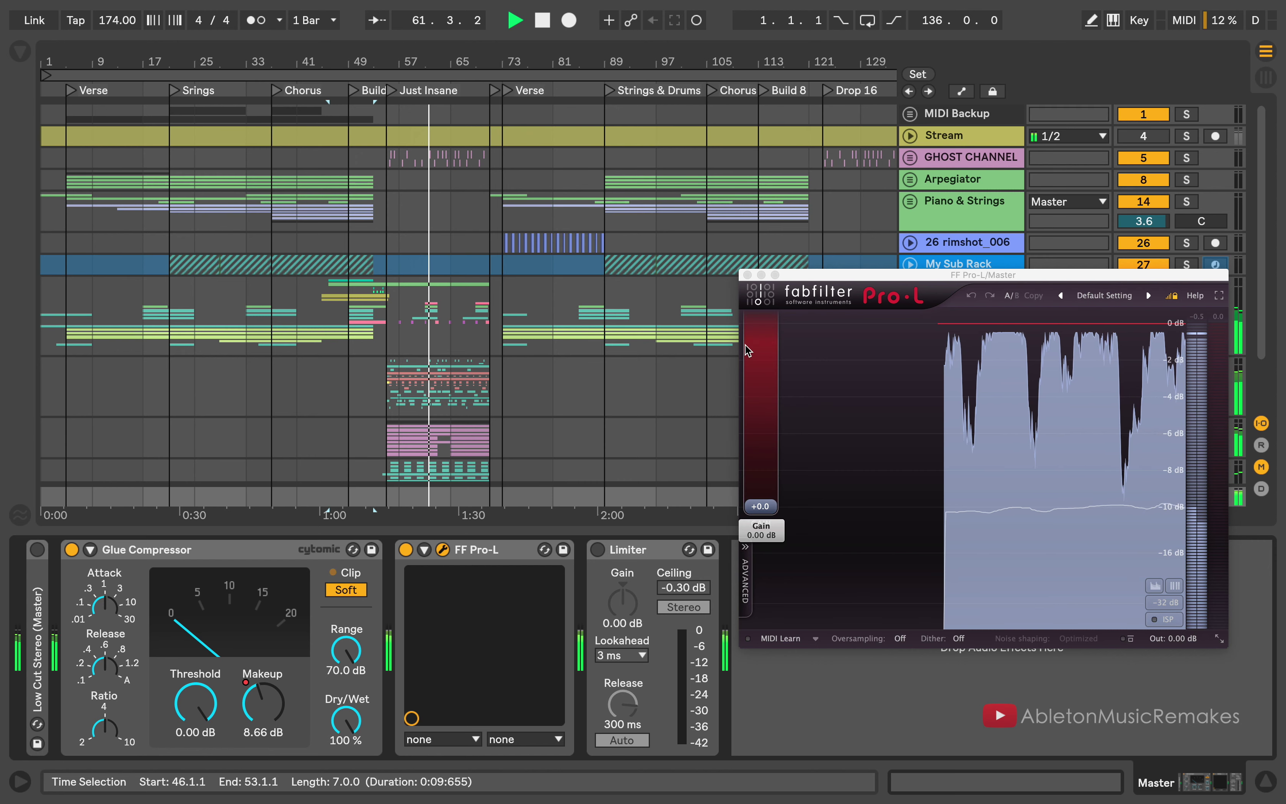
pyautogui.click(747, 275)
pyautogui.scroll(-3, 641, 429)
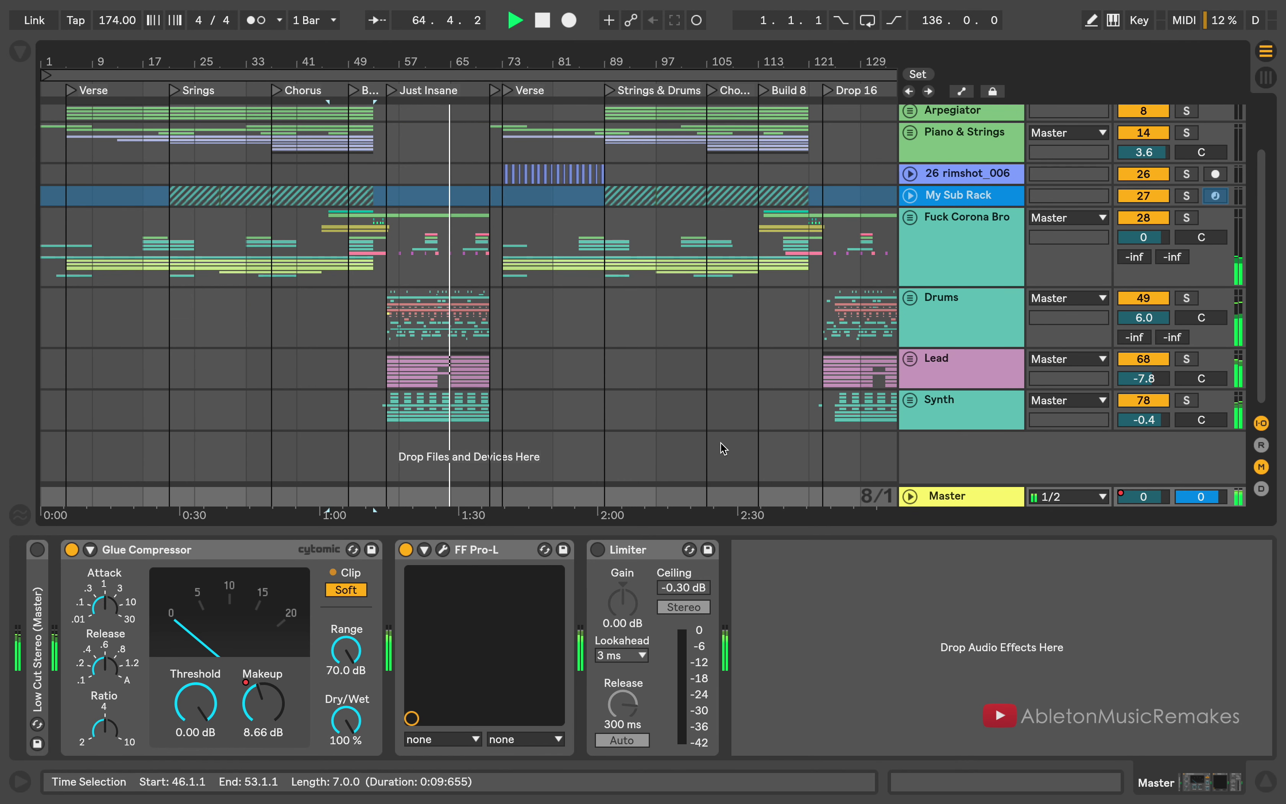
pyautogui.scroll(1, 567, 241)
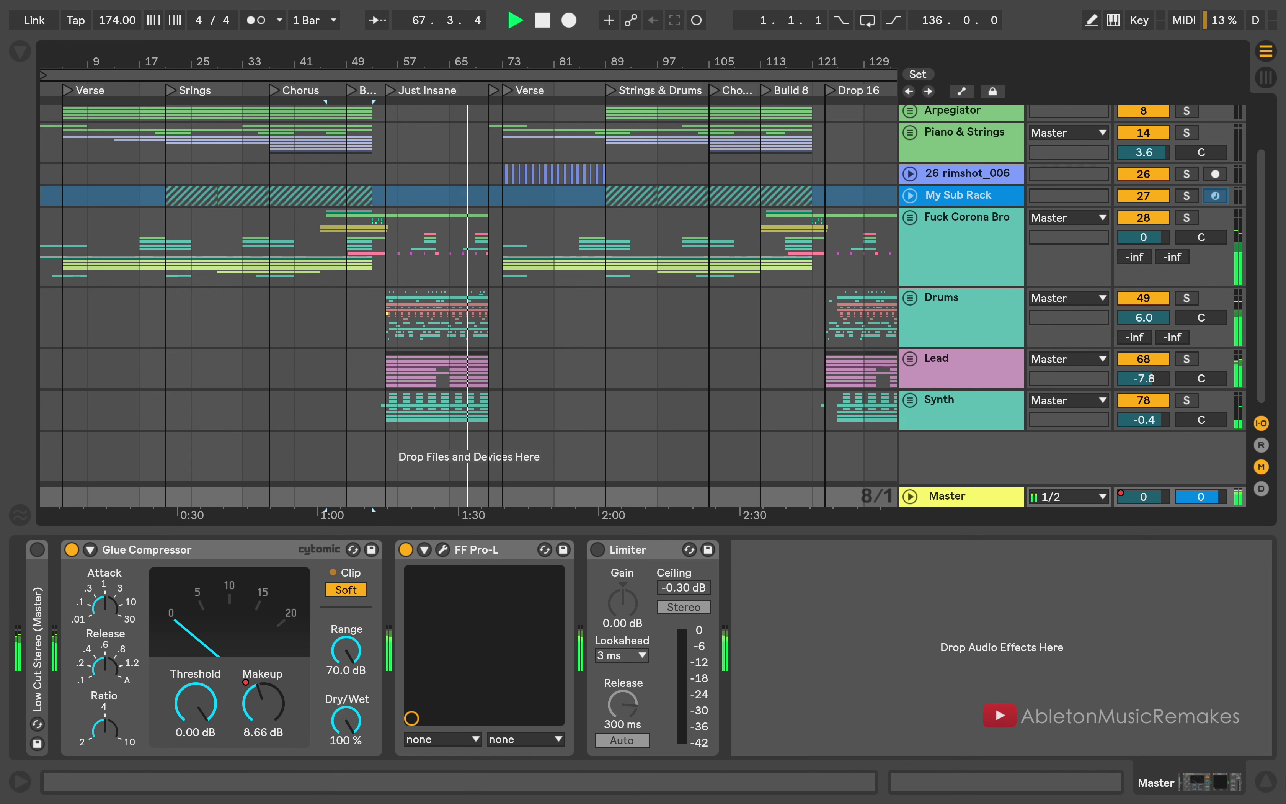
pyautogui.click(1271, 785)
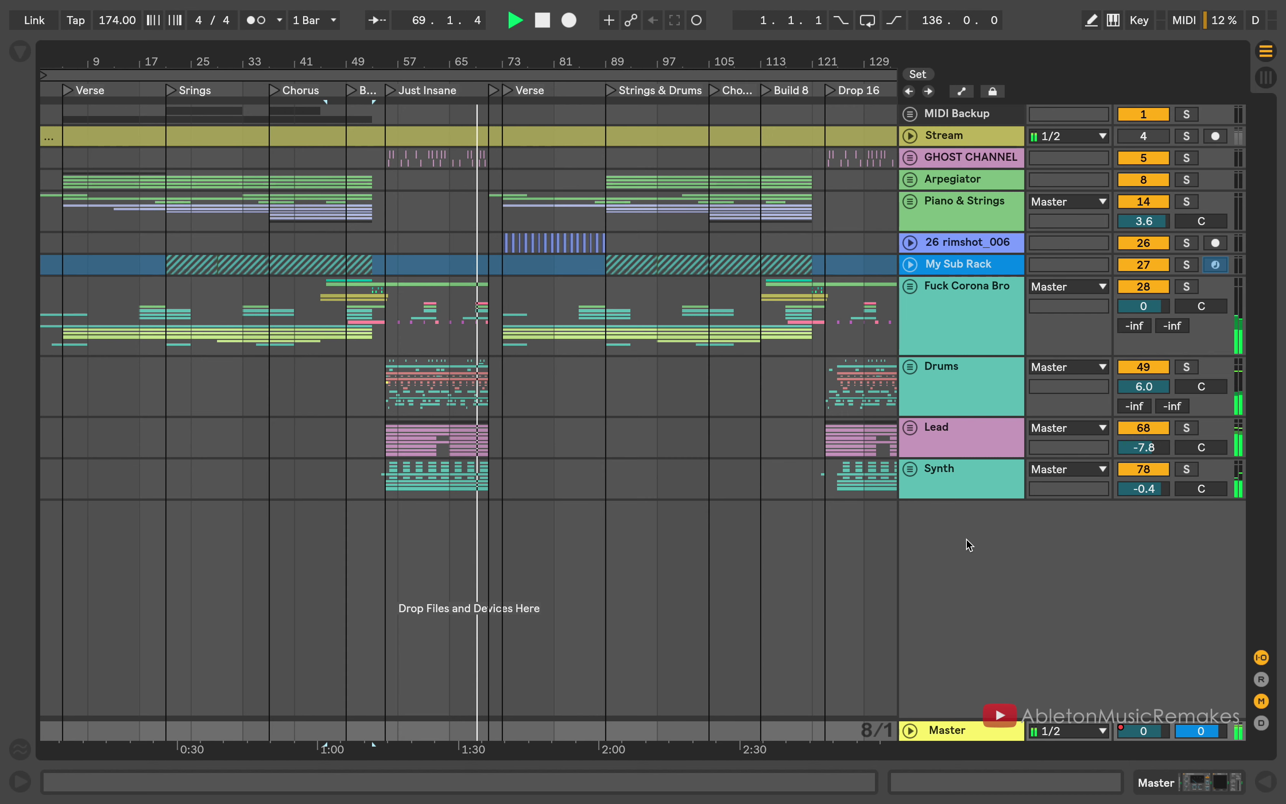